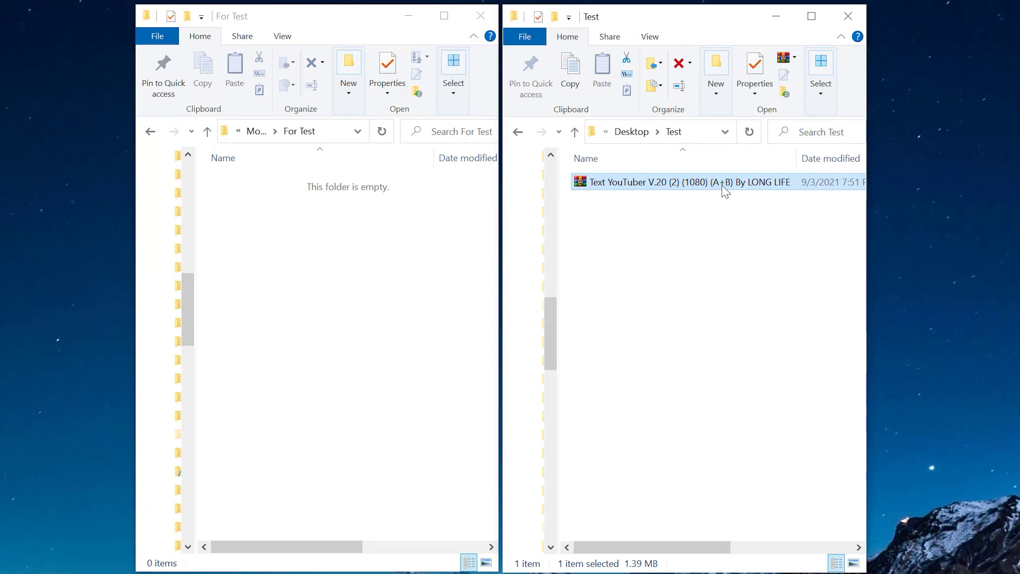
Extract the Text YouTuber V.20 (2) (1080) (A+B) archive here with WinRAR and open its folder.
{"action": "left_click", "coordinate": [648, 214]}
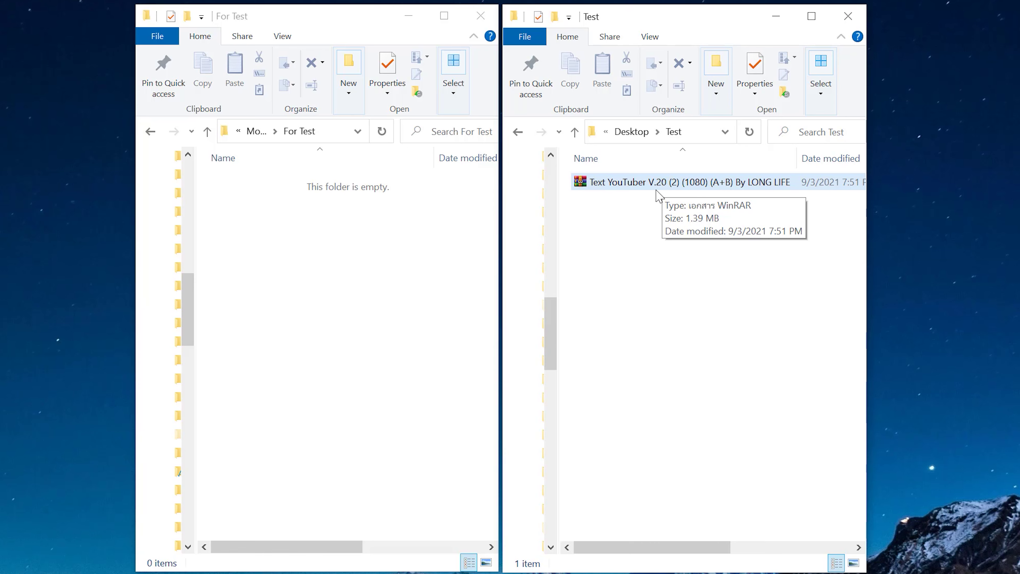
{"action": "right_click", "coordinate": [657, 189]}
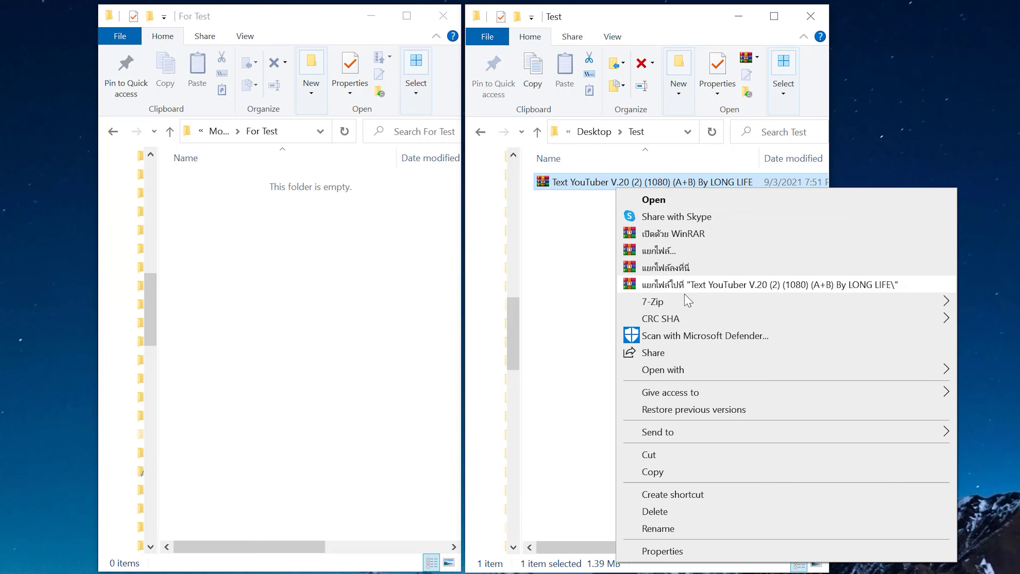
{"action": "mouse_move", "coordinate": [702, 305]}
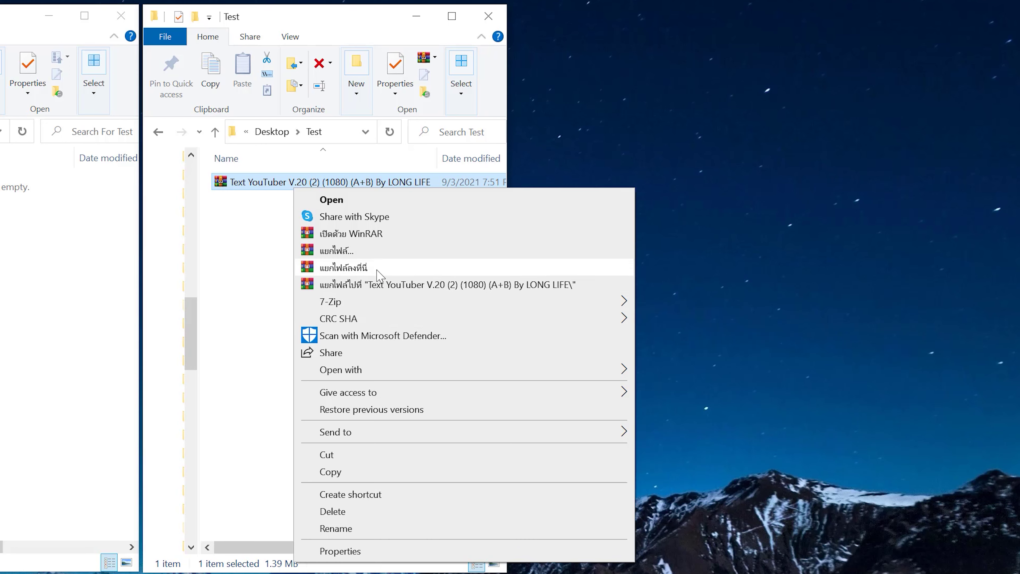
{"action": "left_click", "coordinate": [351, 272]}
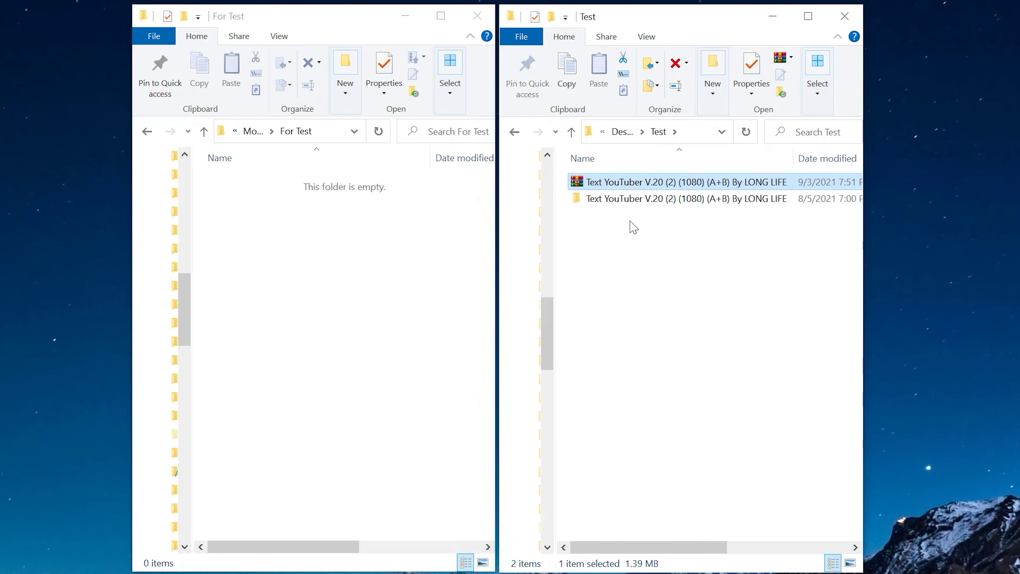
{"action": "double_click", "coordinate": [646, 200]}
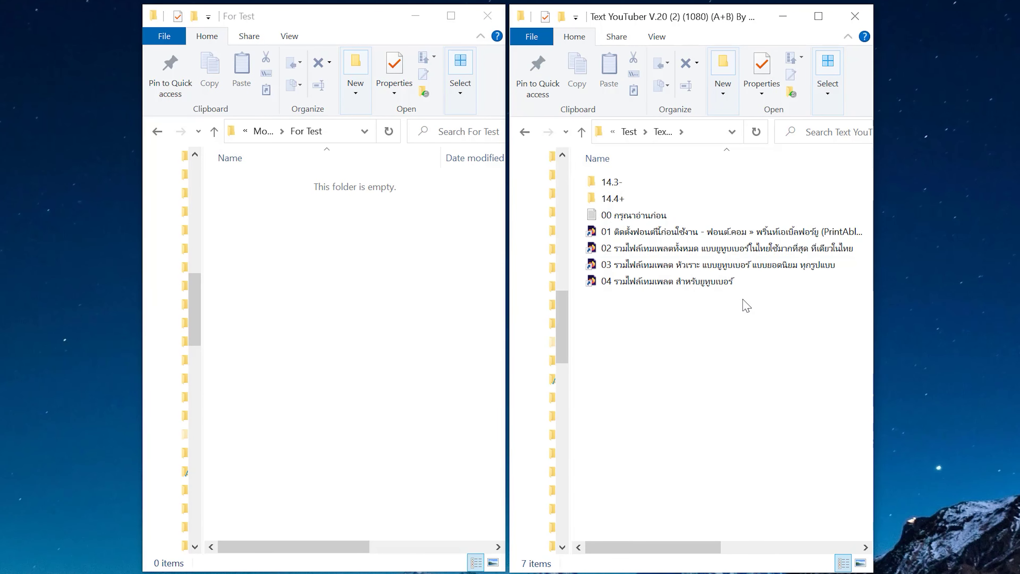
Look over the font download shortcut and read-first file, then open the 14.3- folder.
{"action": "left_click_drag", "start_coordinate": [685, 353], "coordinate": [673, 318]}
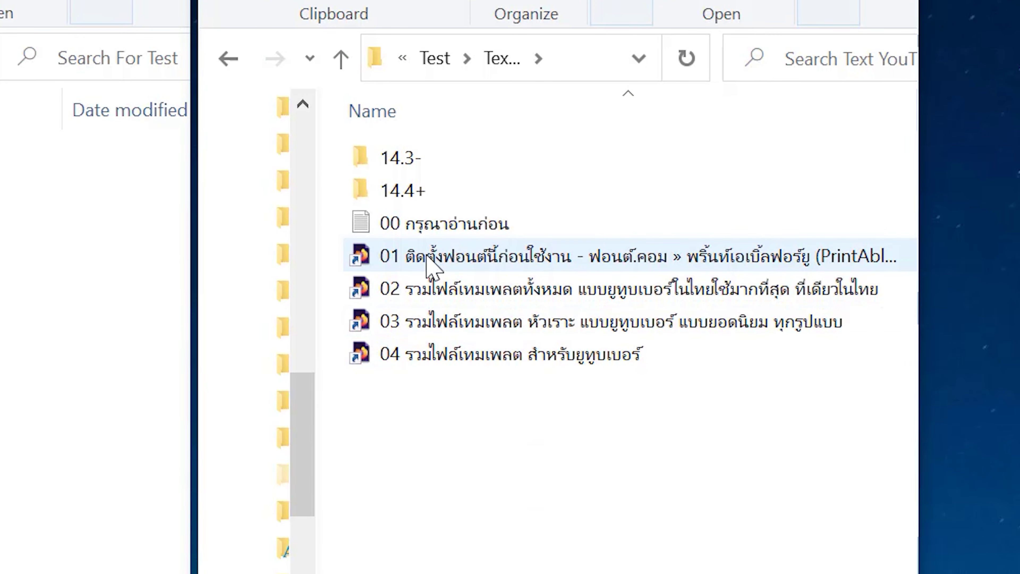
{"action": "left_click", "coordinate": [428, 261]}
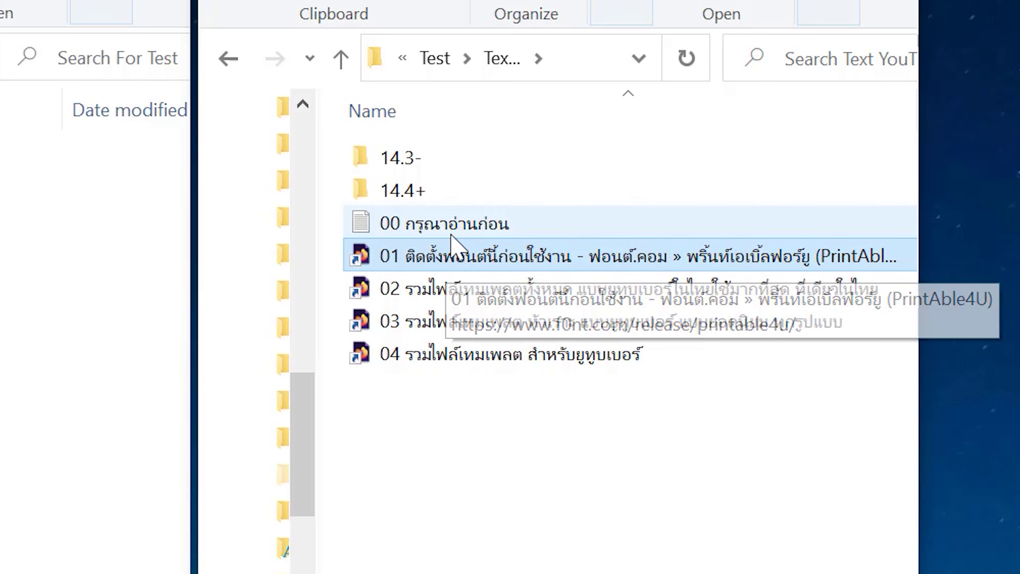
{"action": "left_click", "coordinate": [407, 222]}
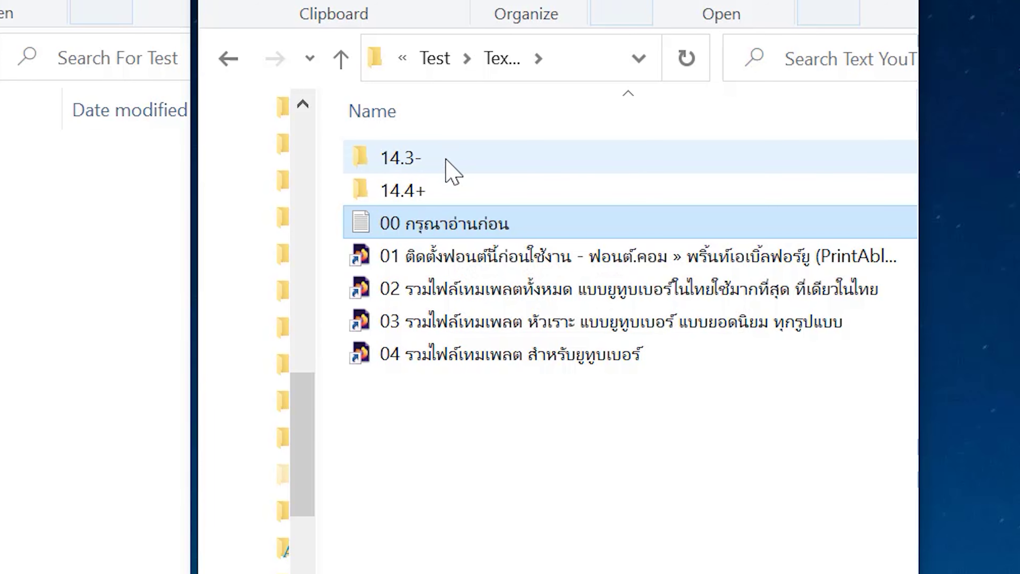
{"action": "left_click_drag", "start_coordinate": [442, 158], "coordinate": [416, 239]}
{"action": "left_click", "coordinate": [415, 235]}
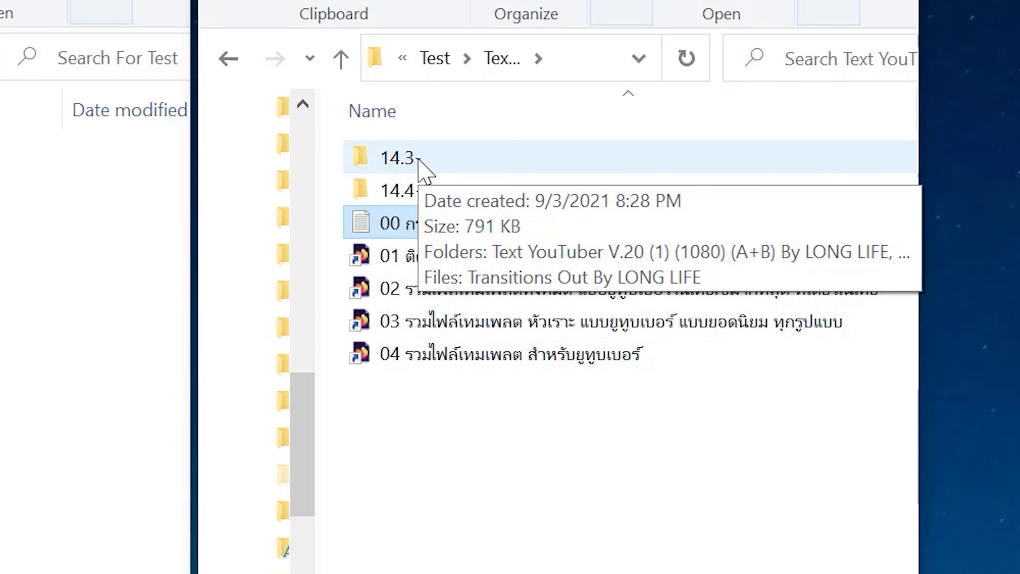
{"action": "double_click", "coordinate": [466, 166]}
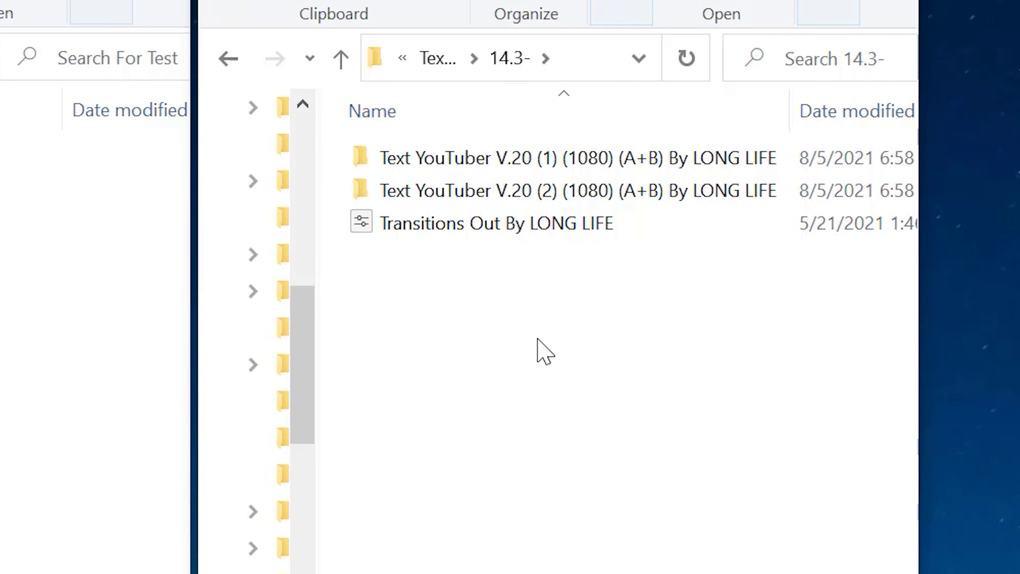
Inspect the Text YouTuber V.20 (1) and (2) folders and the Transitions Out By LONG LIFE preset.
{"action": "left_click", "coordinate": [467, 153]}
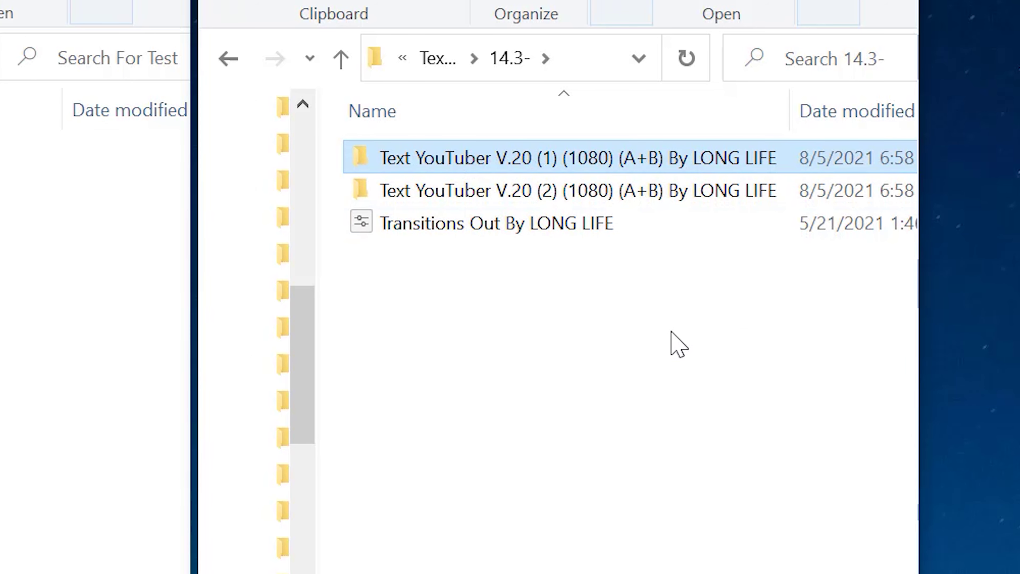
{"action": "mouse_move", "coordinate": [668, 326]}
{"action": "left_mouse_down"}
{"action": "mouse_move", "coordinate": [570, 337]}
{"action": "mouse_move", "coordinate": [529, 324]}
{"action": "left_mouse_up"}
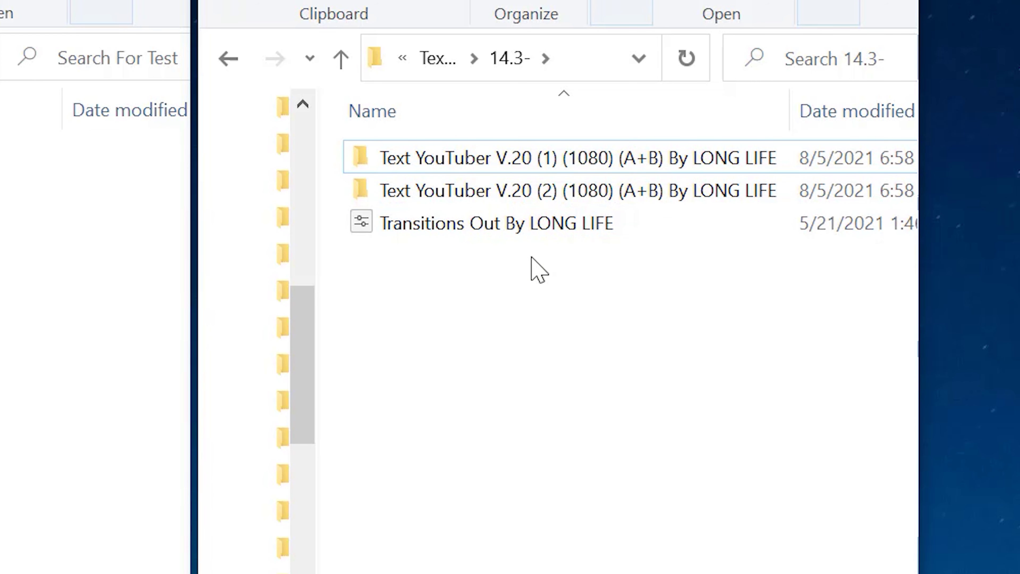
{"action": "left_click", "coordinate": [503, 219]}
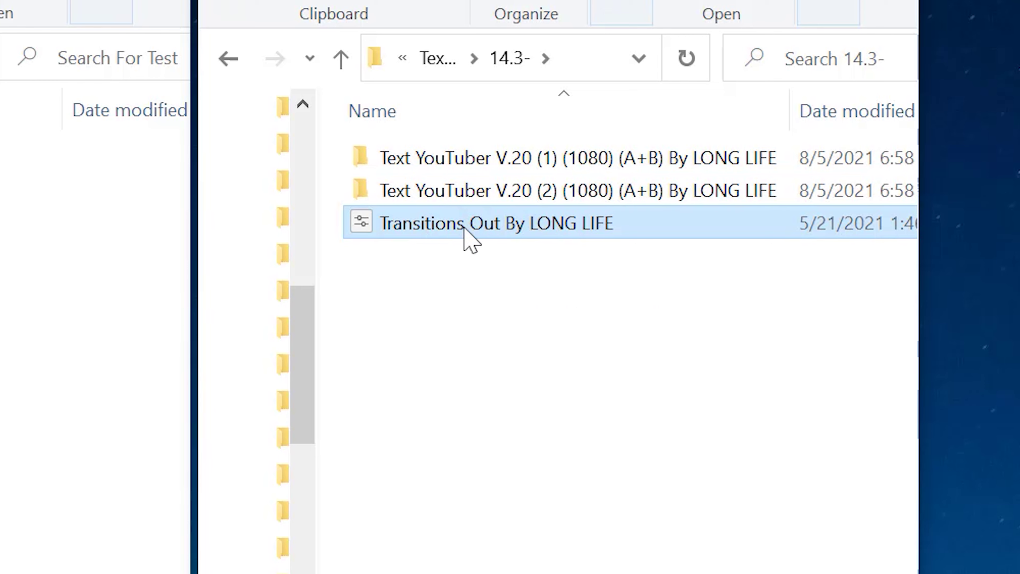
{"action": "mouse_move", "coordinate": [458, 235]}
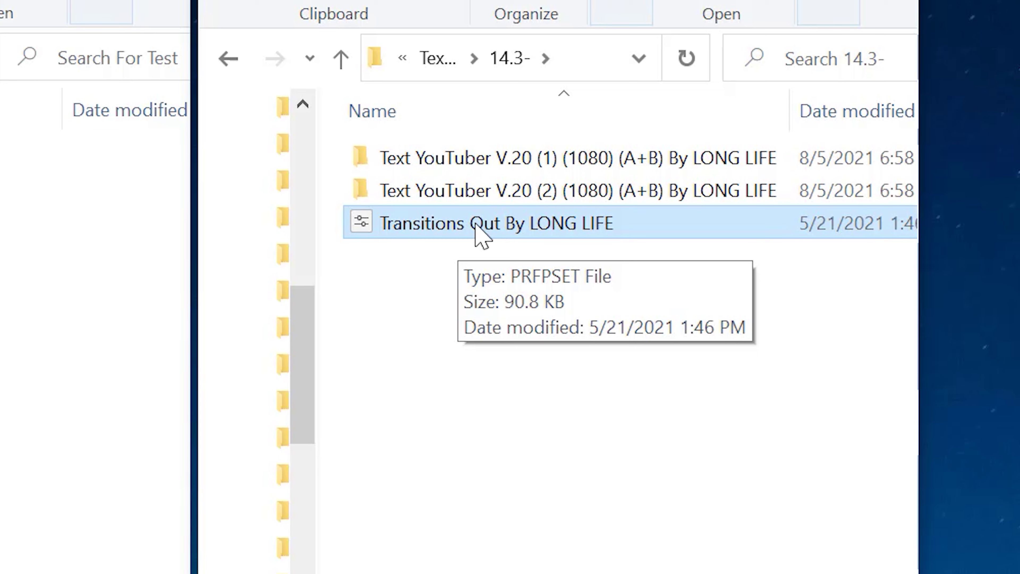
{"action": "left_click", "coordinate": [557, 201]}
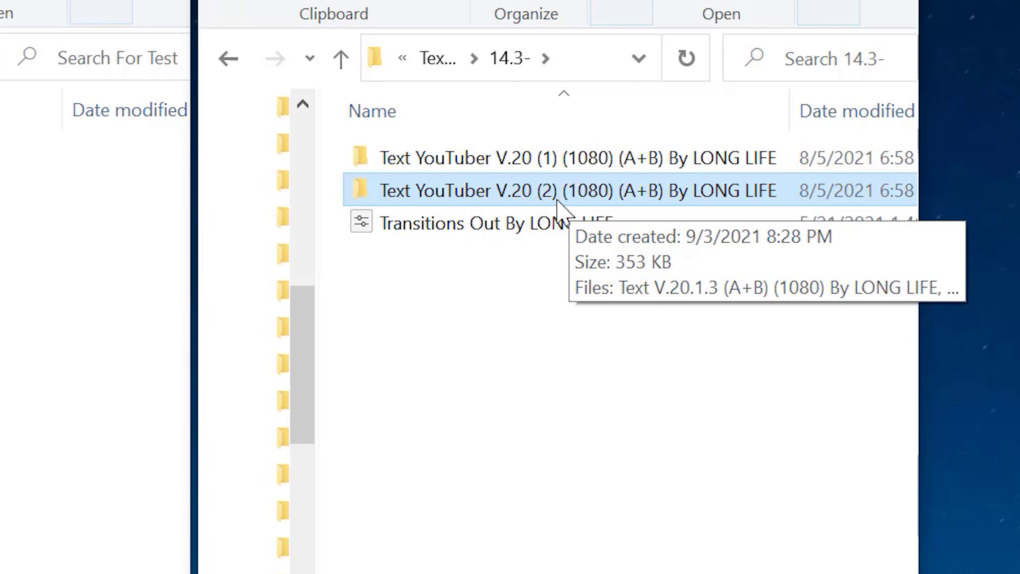
{"action": "left_click", "coordinate": [763, 135]}
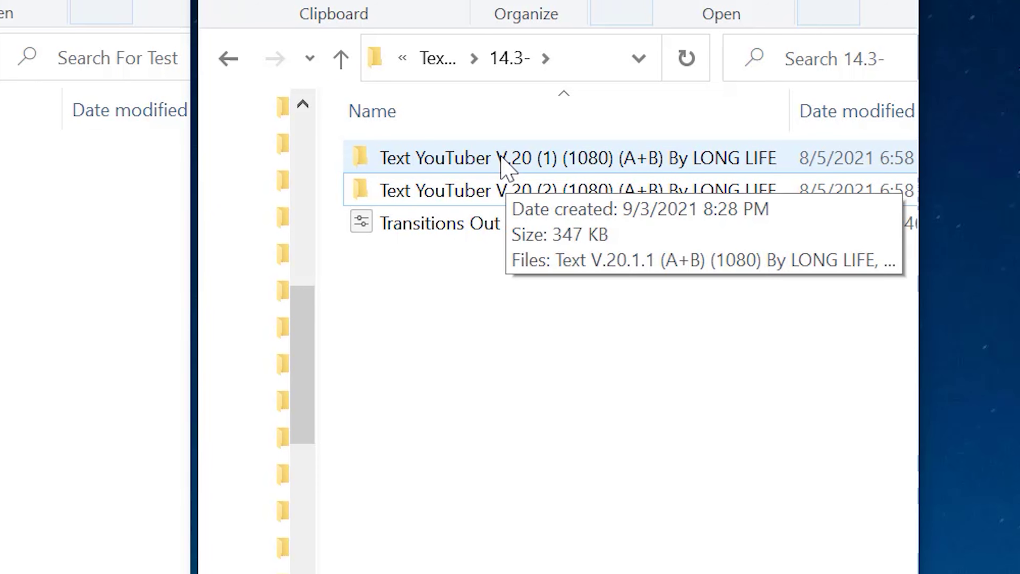
Look inside Text YouTuber V.20 (1), return, and select both Text YouTuber V.20 folders.
{"action": "double_click", "coordinate": [502, 165]}
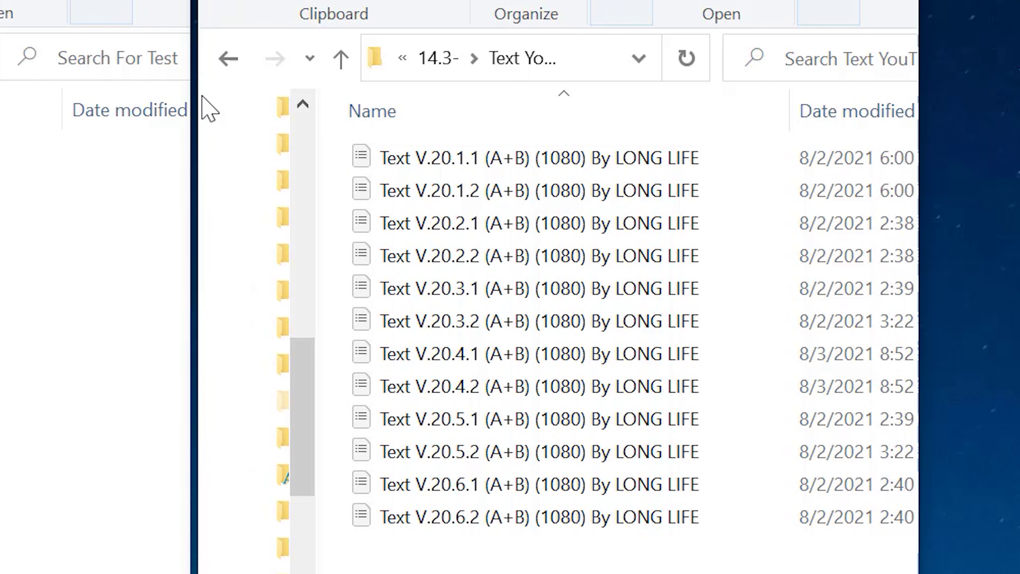
{"action": "left_click", "coordinate": [229, 58]}
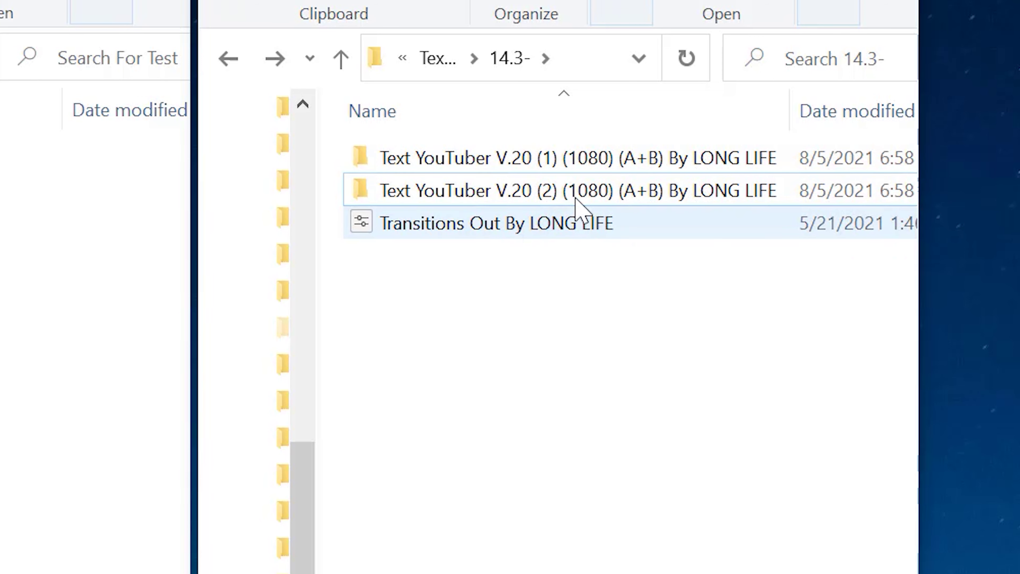
{"action": "left_click", "coordinate": [518, 162]}
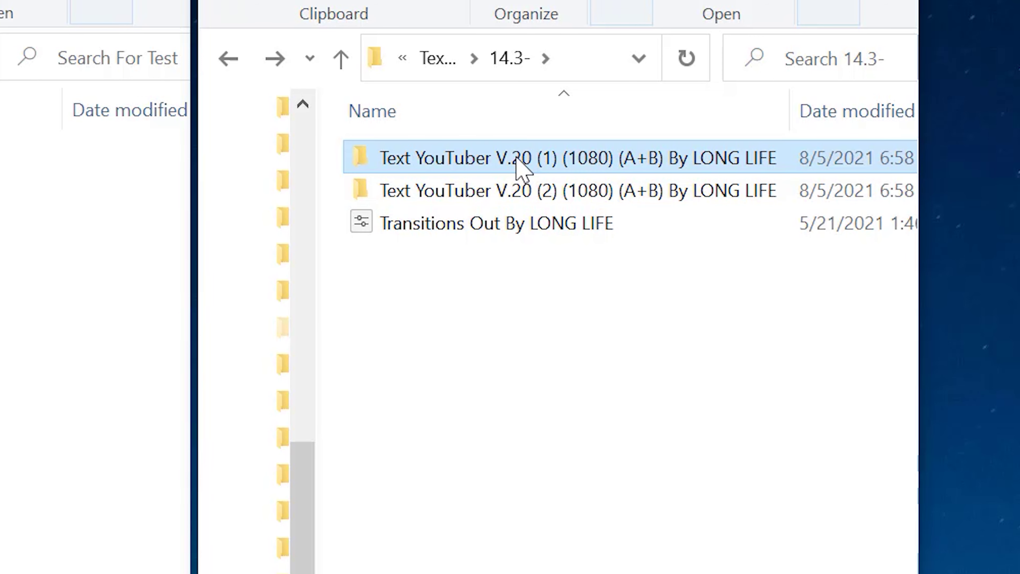
{"action": "left_click", "coordinate": [790, 196], "text": "ctrl"}
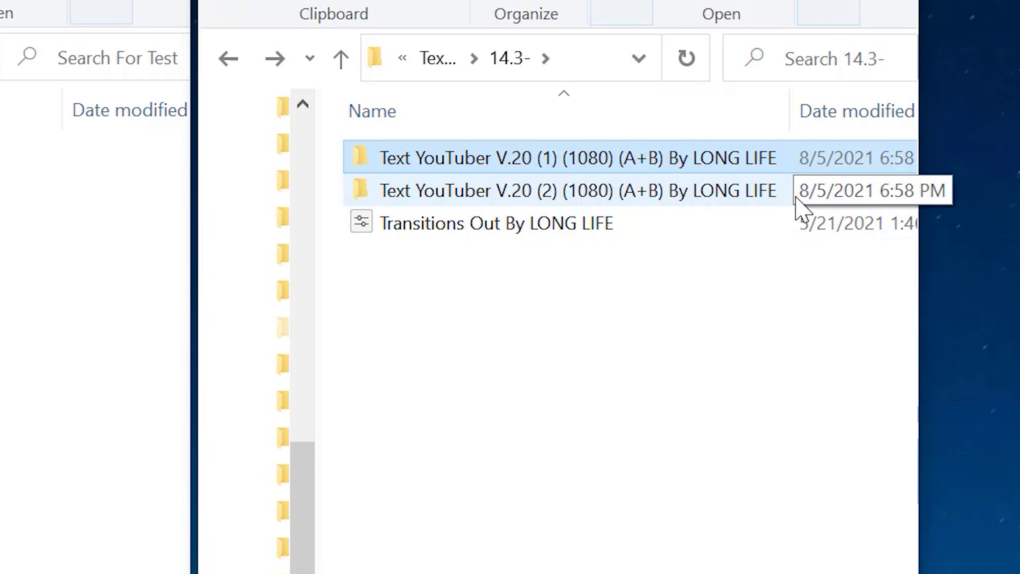
{"action": "mouse_move", "coordinate": [797, 197]}
{"action": "left_mouse_down"}
{"action": "mouse_move", "coordinate": [719, 171]}
{"action": "mouse_move", "coordinate": [695, 178]}
{"action": "left_mouse_up"}
{"action": "right_click", "coordinate": [685, 168]}
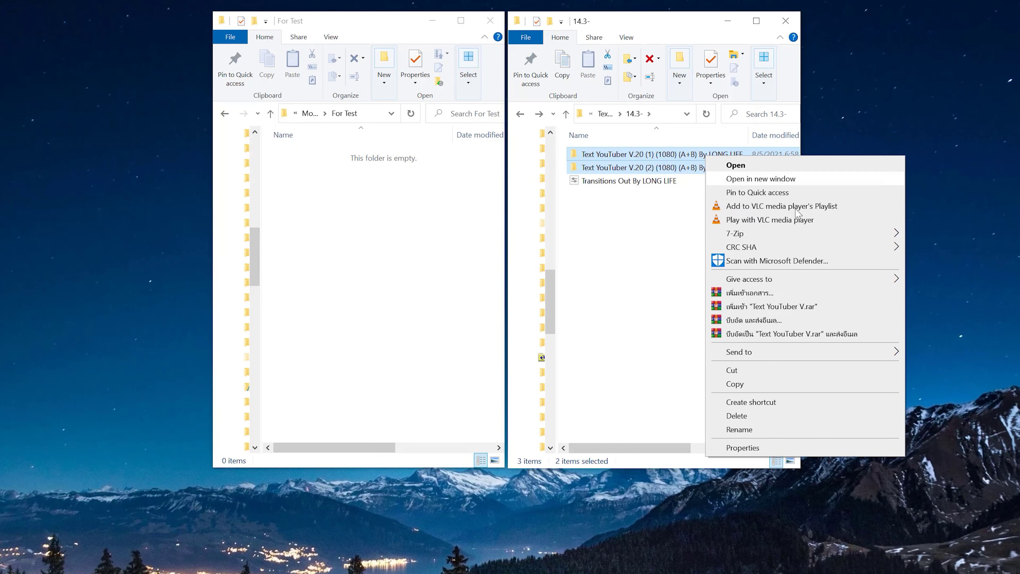
{"action": "left_click", "coordinate": [772, 382]}
{"action": "left_click", "coordinate": [691, 190]}
{"action": "left_click", "coordinate": [665, 156]}
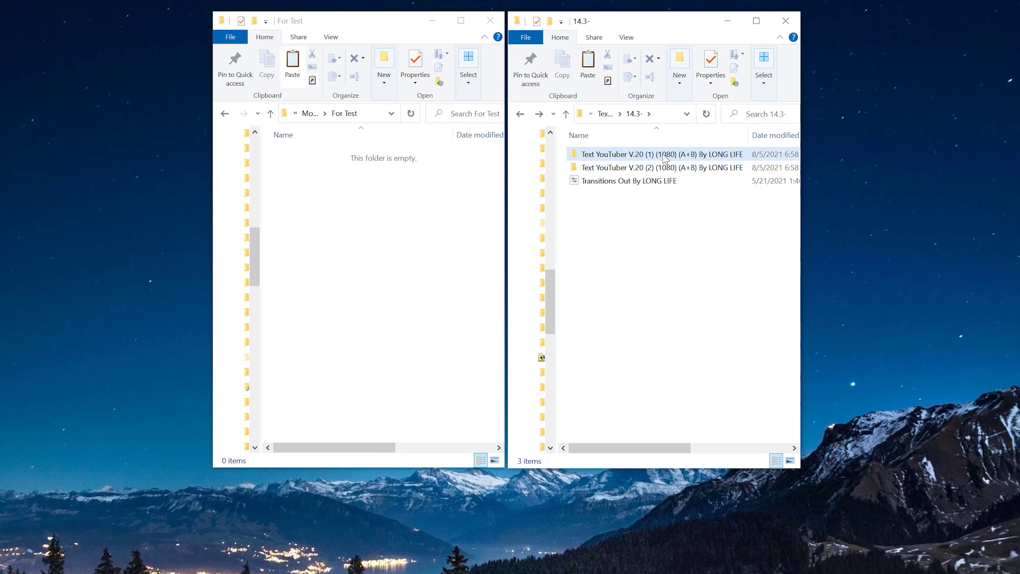
{"action": "right_click", "coordinate": [663, 155]}
{"action": "left_click", "coordinate": [703, 424]}
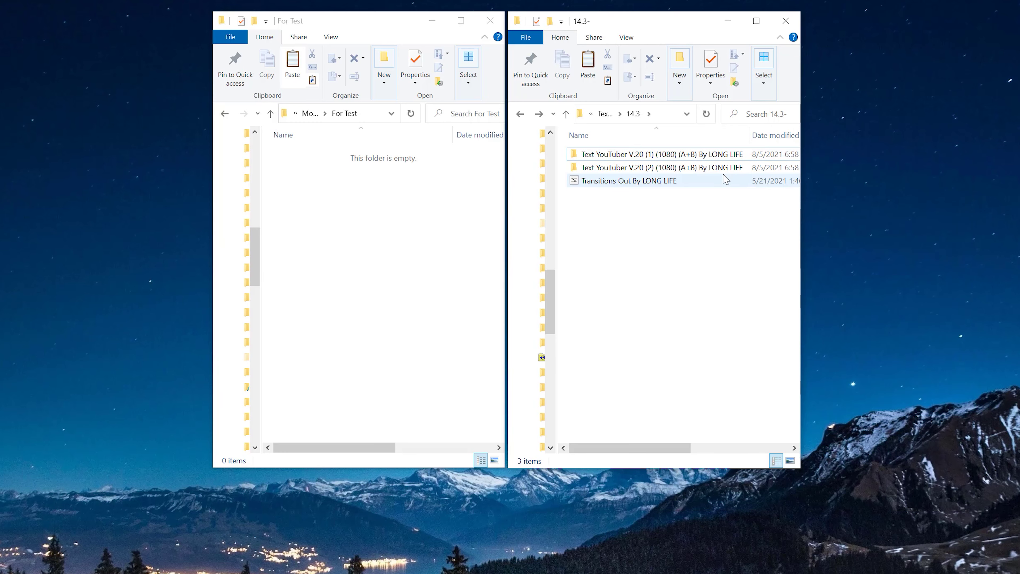
{"action": "left_click", "coordinate": [724, 171]}
{"action": "left_click", "coordinate": [717, 157], "text": "ctrl"}
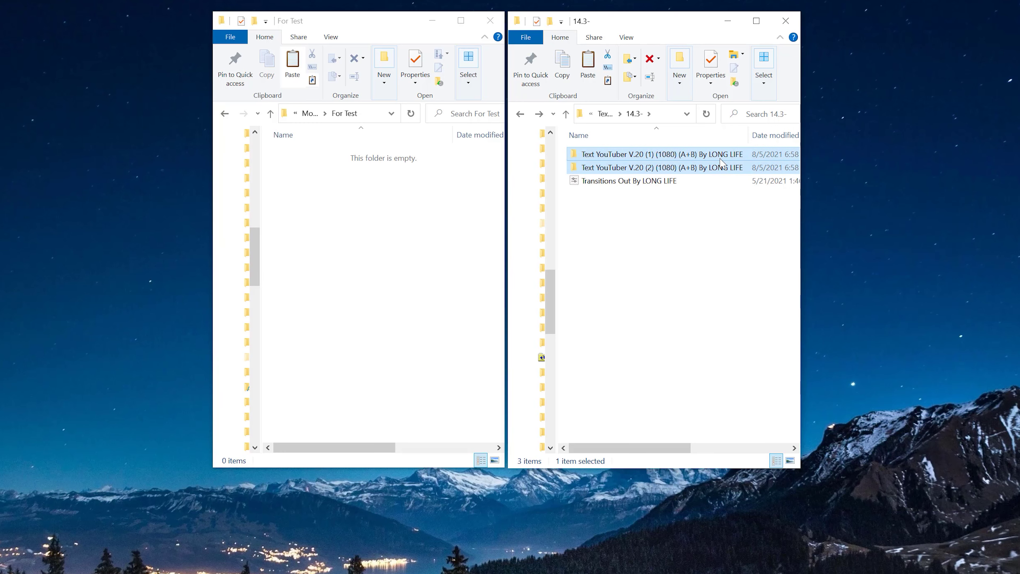
{"action": "right_click", "coordinate": [683, 156]}
{"action": "left_click", "coordinate": [712, 383]}
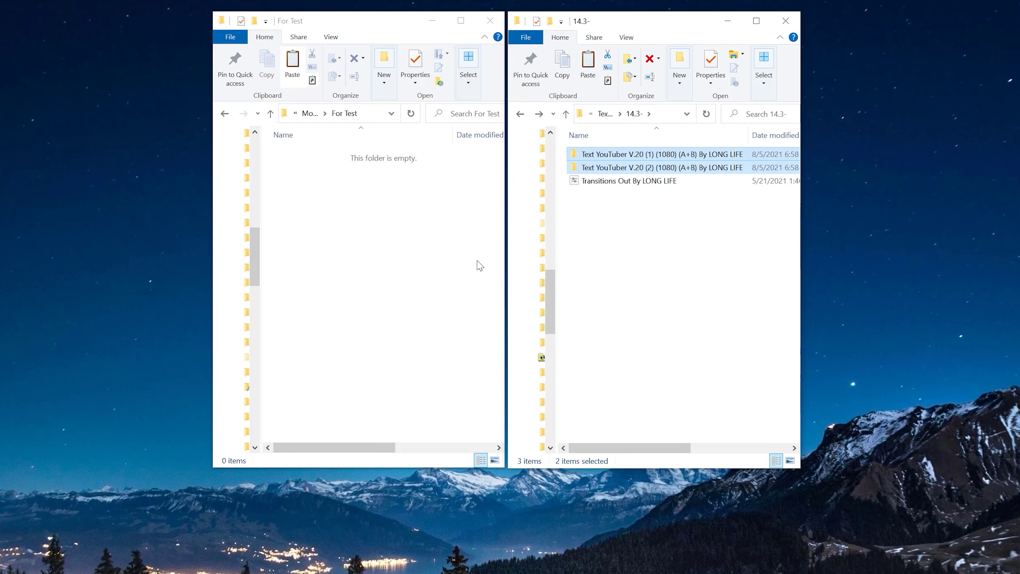
{"action": "right_click", "coordinate": [401, 196]}
{"action": "left_click", "coordinate": [432, 282]}
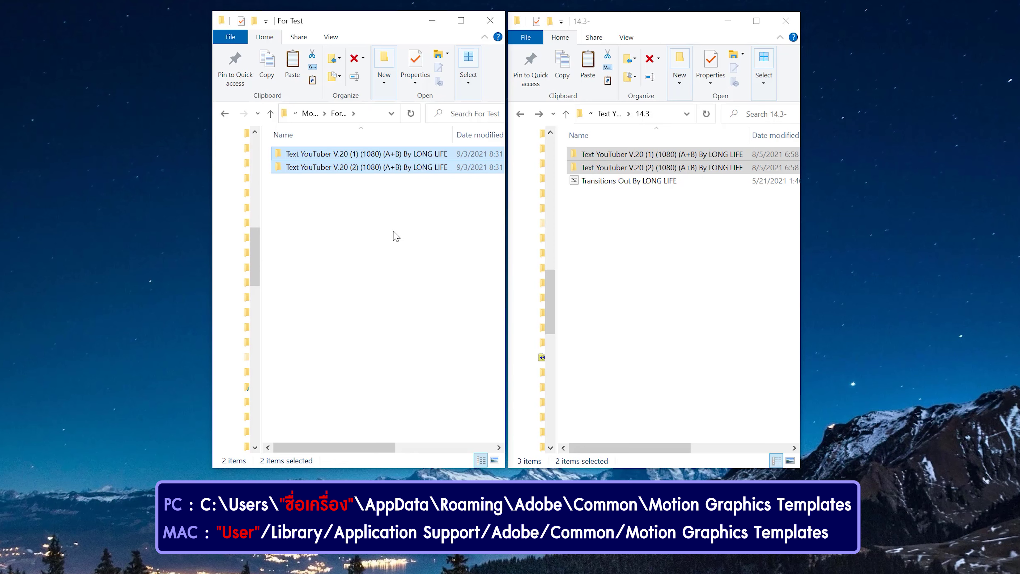
{"action": "left_click", "coordinate": [391, 211]}
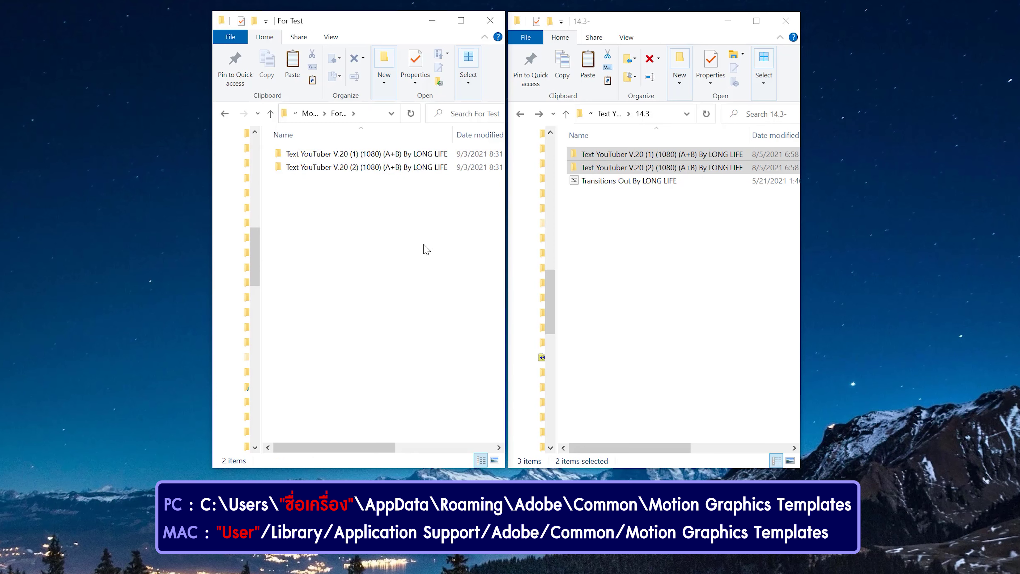
{"action": "left_click_drag", "start_coordinate": [402, 238], "coordinate": [297, 139]}
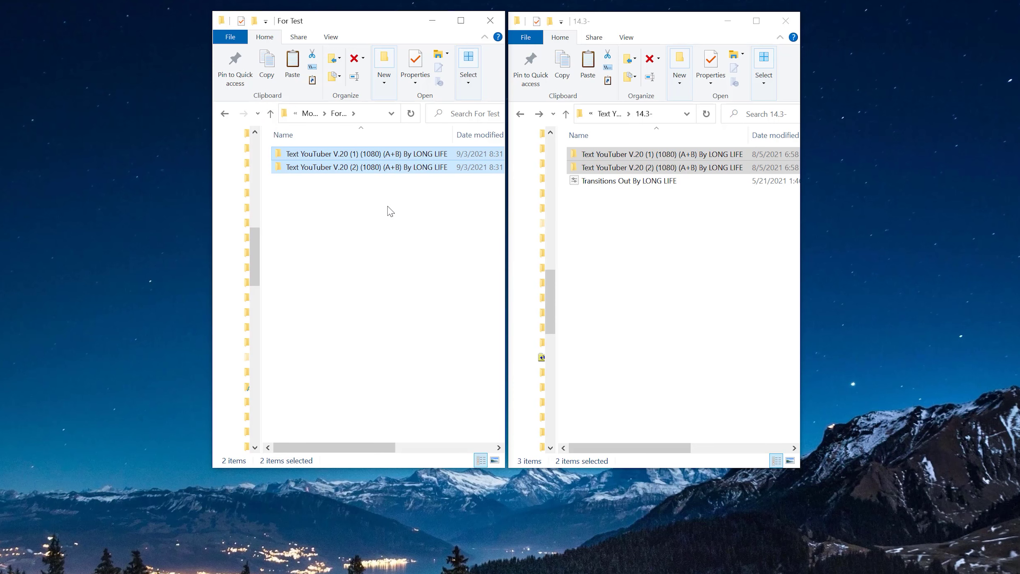
{"action": "key", "text": "Delete"}
{"action": "left_click", "coordinate": [602, 197]}
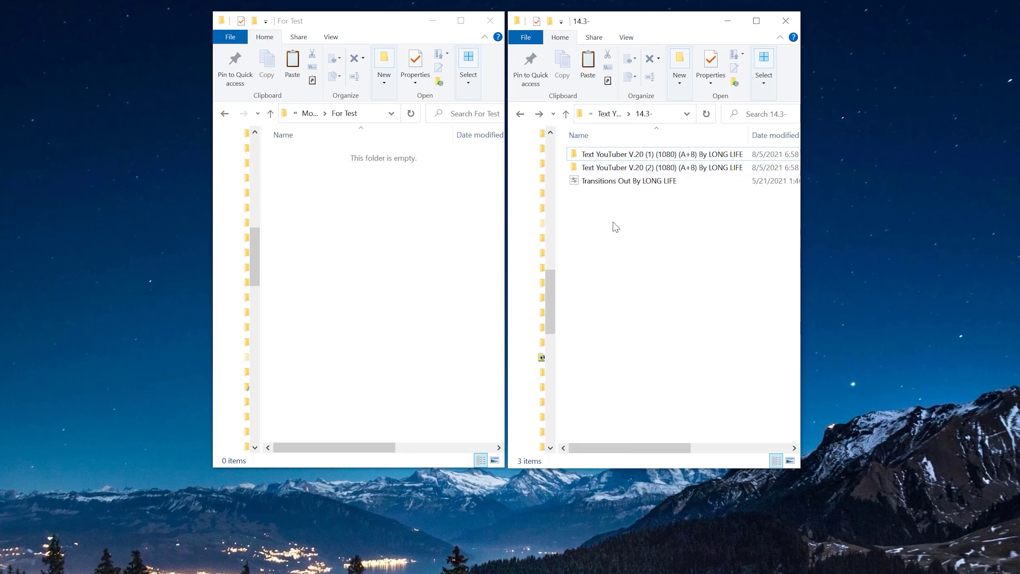
{"action": "left_click", "coordinate": [601, 181]}
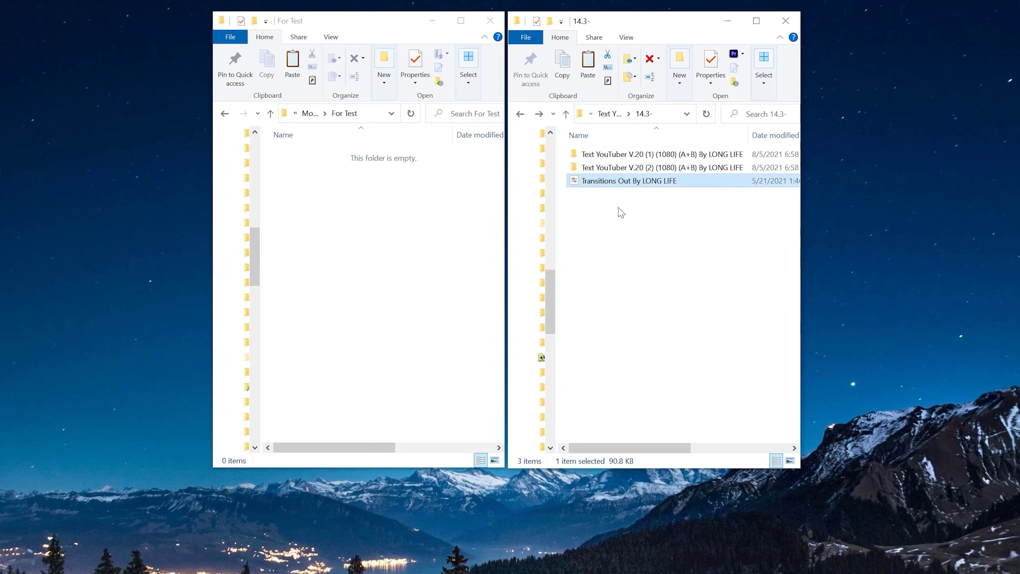
{"action": "left_click", "coordinate": [634, 233]}
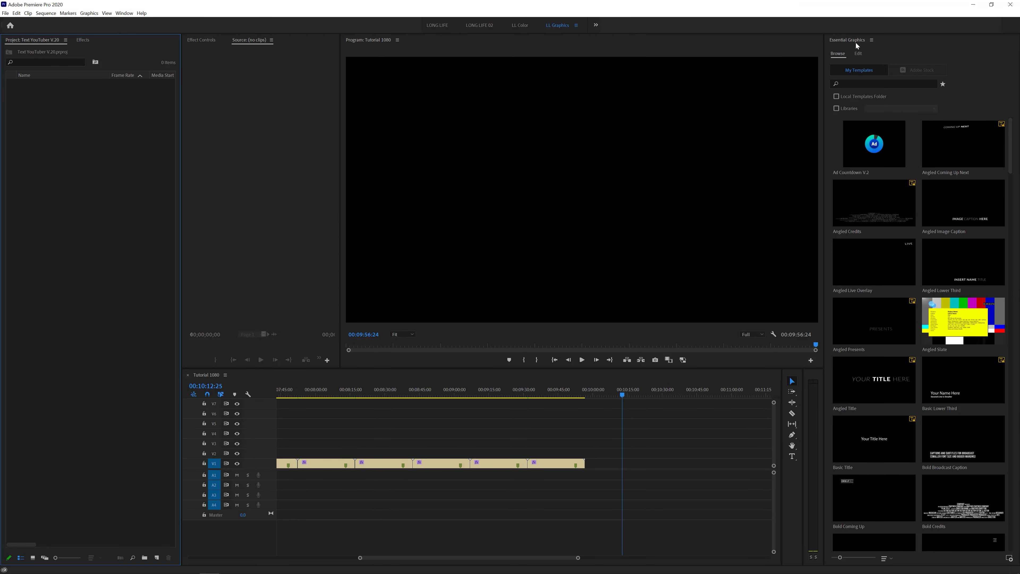
Drag the twelve template files from the first Text YouTuber V.20 folder into My Templates.
{"action": "scroll", "coordinate": [898, 208], "scroll_direction": "down", "scroll_amount": 5}
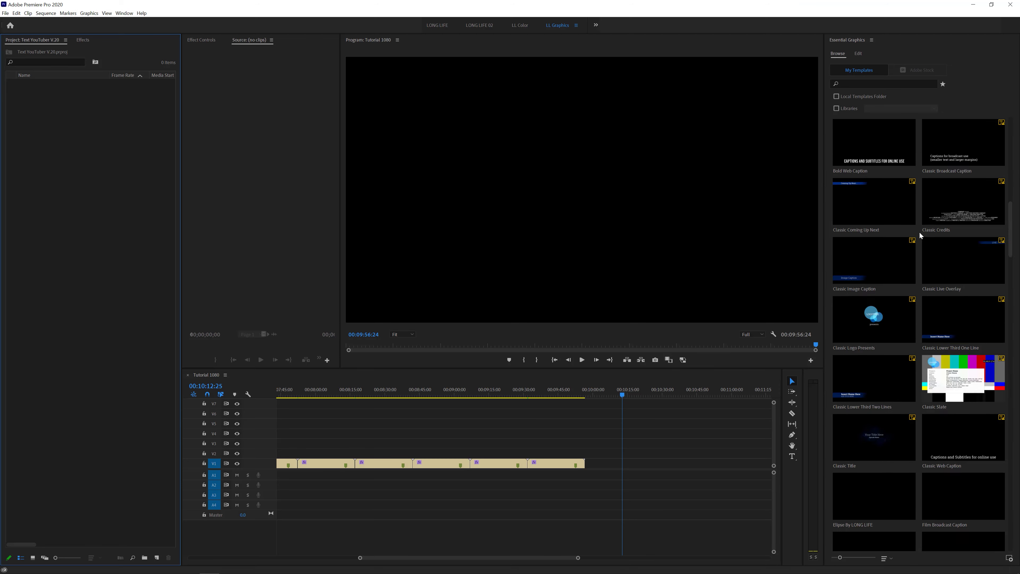
{"action": "scroll", "coordinate": [921, 215], "scroll_direction": "down", "scroll_amount": 5}
{"action": "key", "text": "alt+Tab"}
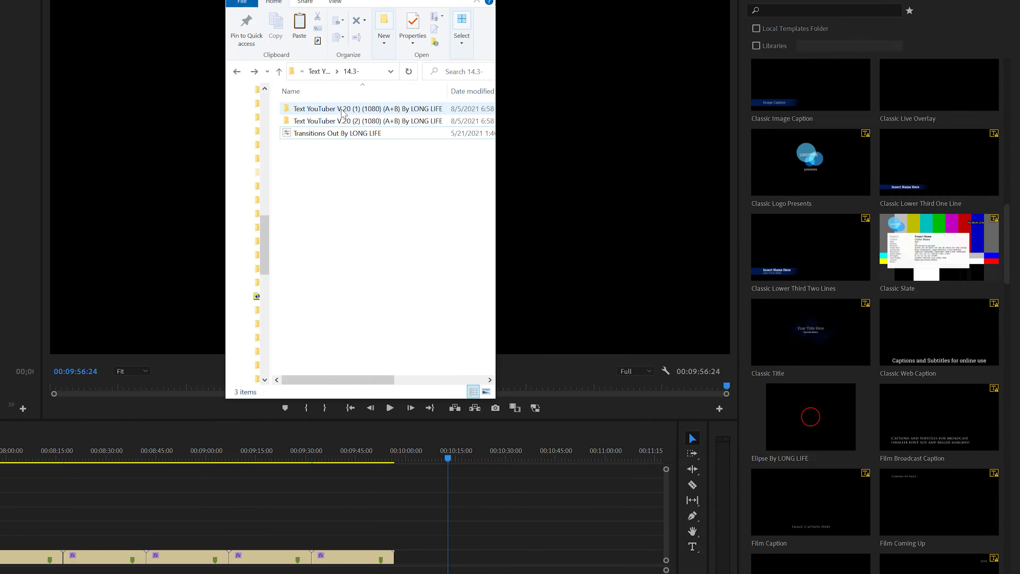
{"action": "double_click", "coordinate": [555, 160]}
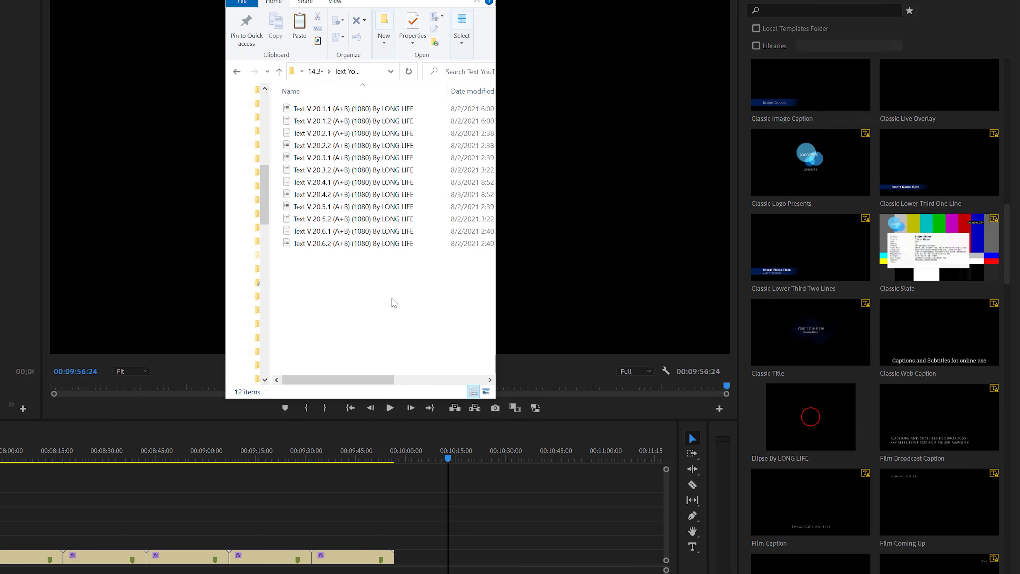
{"action": "left_click_drag", "start_coordinate": [392, 300], "coordinate": [307, 99]}
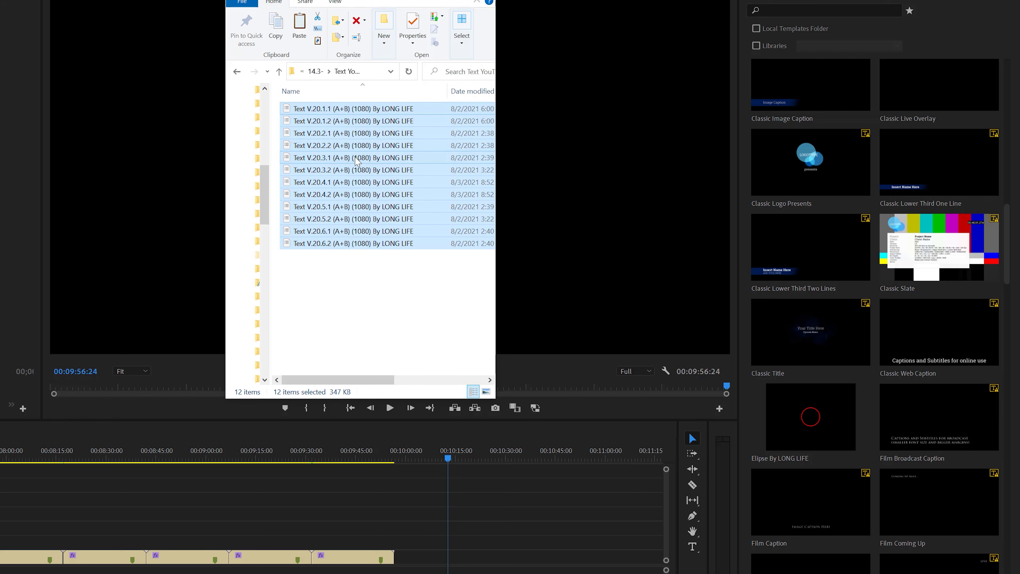
{"action": "mouse_move", "coordinate": [358, 161]}
{"action": "left_mouse_down"}
{"action": "mouse_move", "coordinate": [881, 305]}
{"action": "mouse_move", "coordinate": [880, 295]}
{"action": "left_mouse_up"}
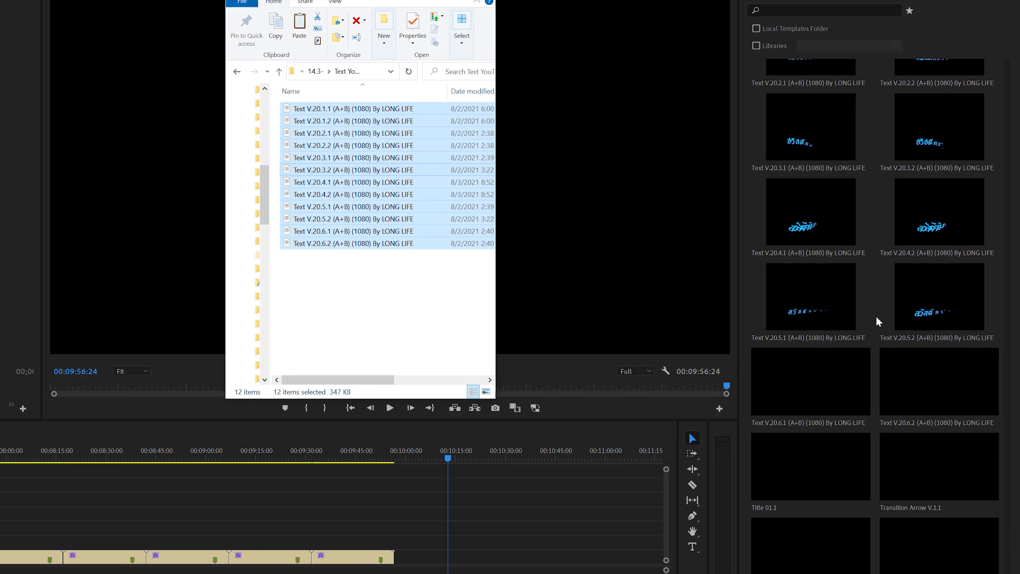
Add the twelve files from the second Text YouTuber V.20 folder to My Templates too.
{"action": "key", "text": "alt+Up"}
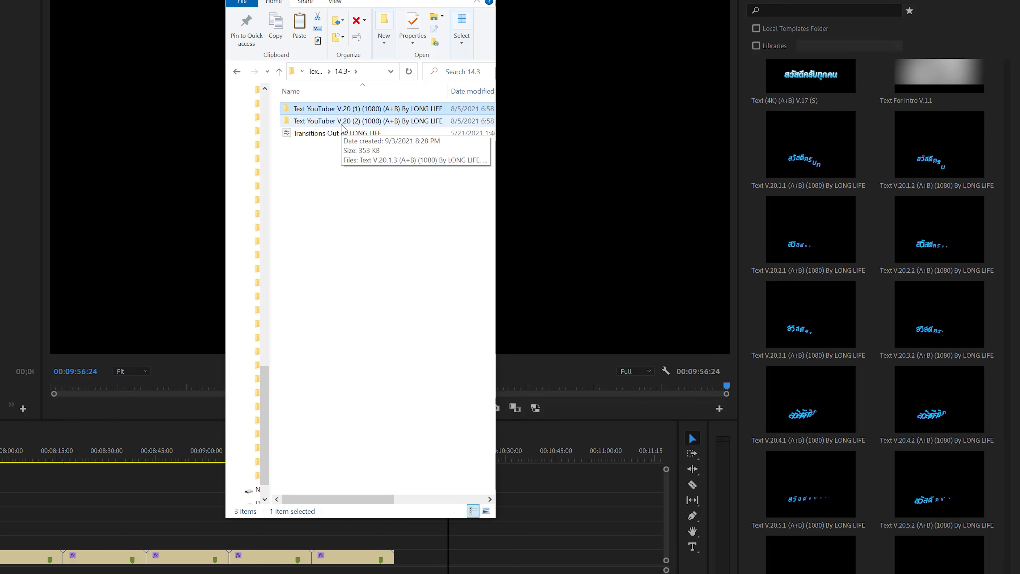
{"action": "double_click", "coordinate": [342, 121]}
{"action": "left_click_drag", "start_coordinate": [426, 319], "coordinate": [353, 96]}
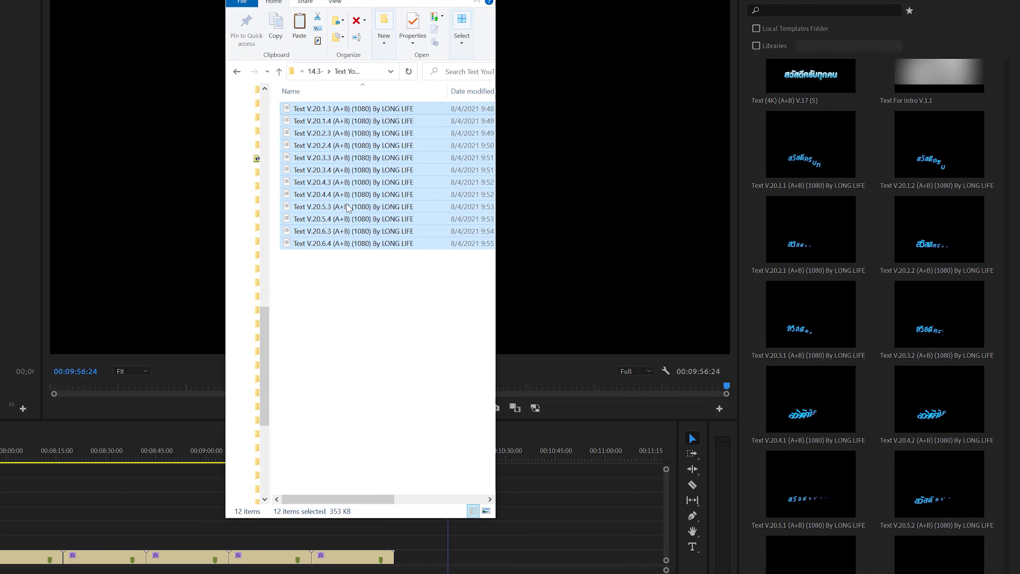
{"action": "left_click_drag", "start_coordinate": [348, 208], "coordinate": [872, 241]}
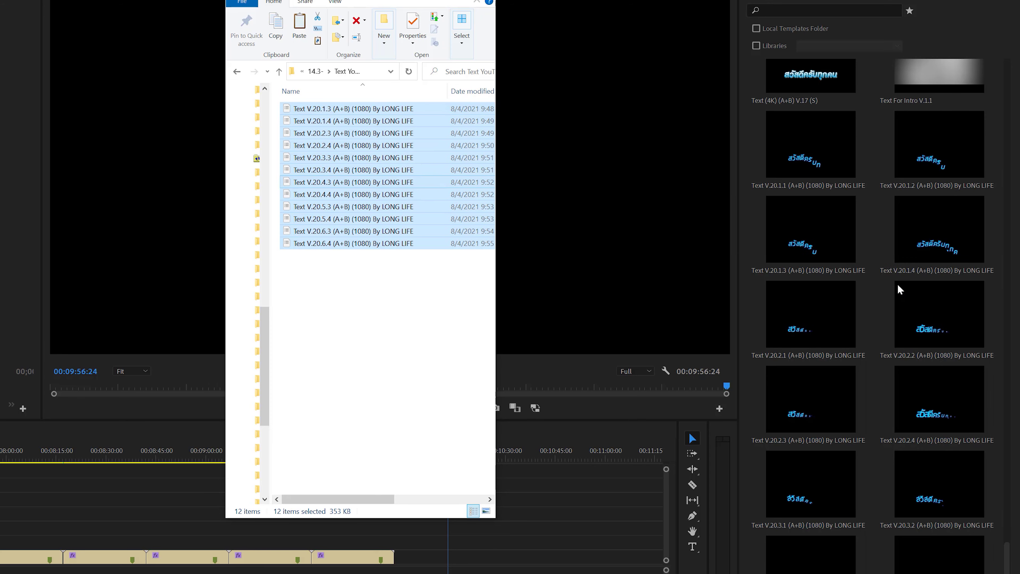
{"action": "scroll", "coordinate": [909, 353], "scroll_direction": "up", "scroll_amount": 5}
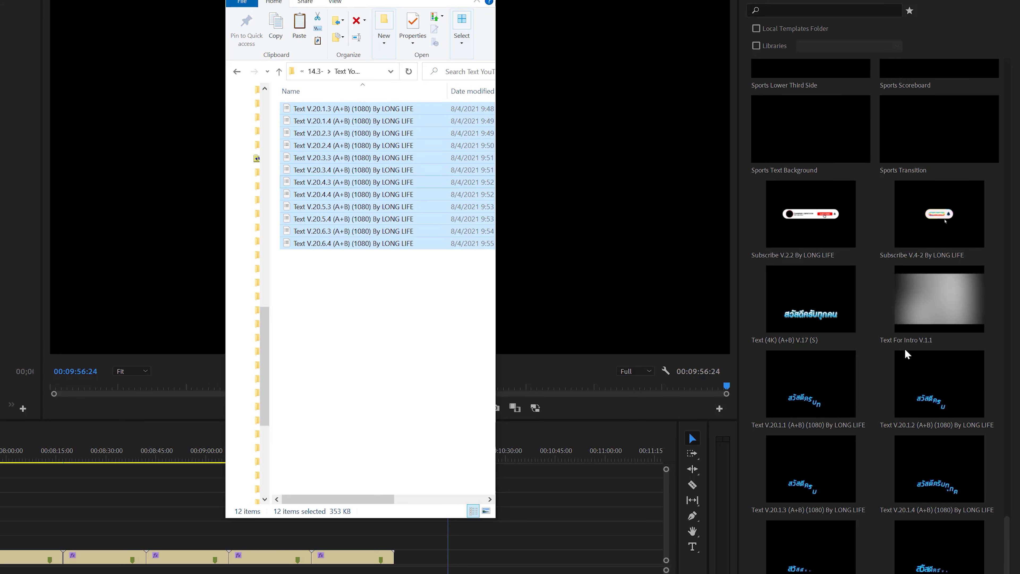
{"action": "scroll", "coordinate": [924, 442], "scroll_direction": "down", "scroll_amount": 10}
{"action": "key", "text": "alt+Up"}
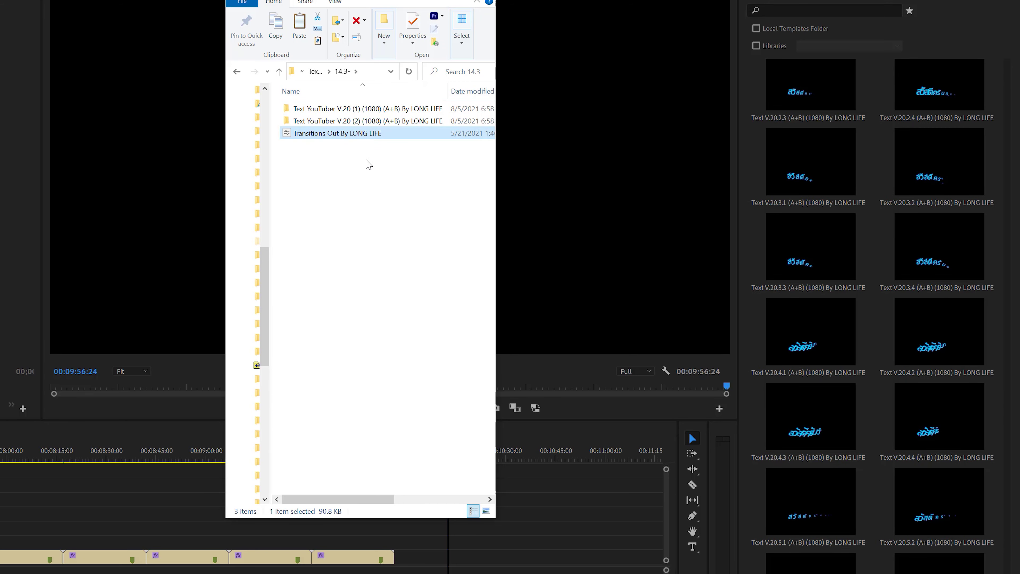
{"action": "mouse_move", "coordinate": [312, 139]}
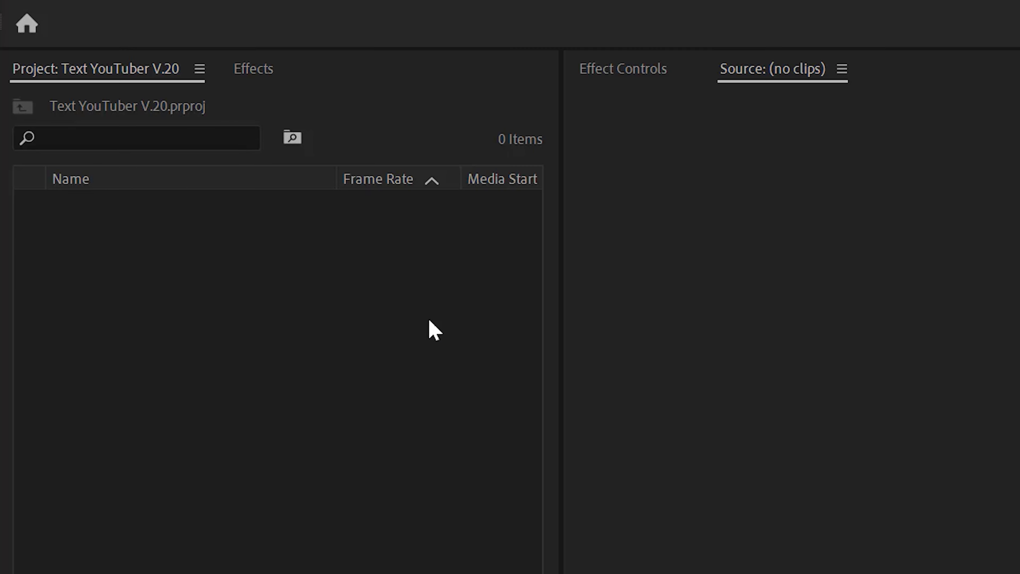
{"action": "left_click", "coordinate": [247, 67]}
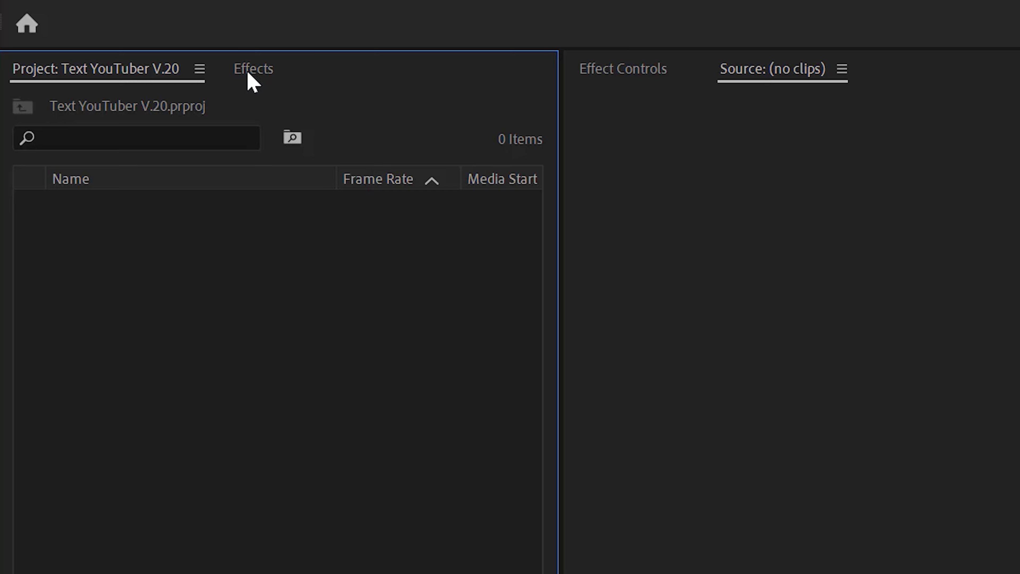
Import the Transitions Out By LONG LIFE preset file into the Effects panel's Presets.
{"action": "left_click", "coordinate": [249, 71]}
{"action": "right_click", "coordinate": [76, 138]}
{"action": "right_click", "coordinate": [122, 329]}
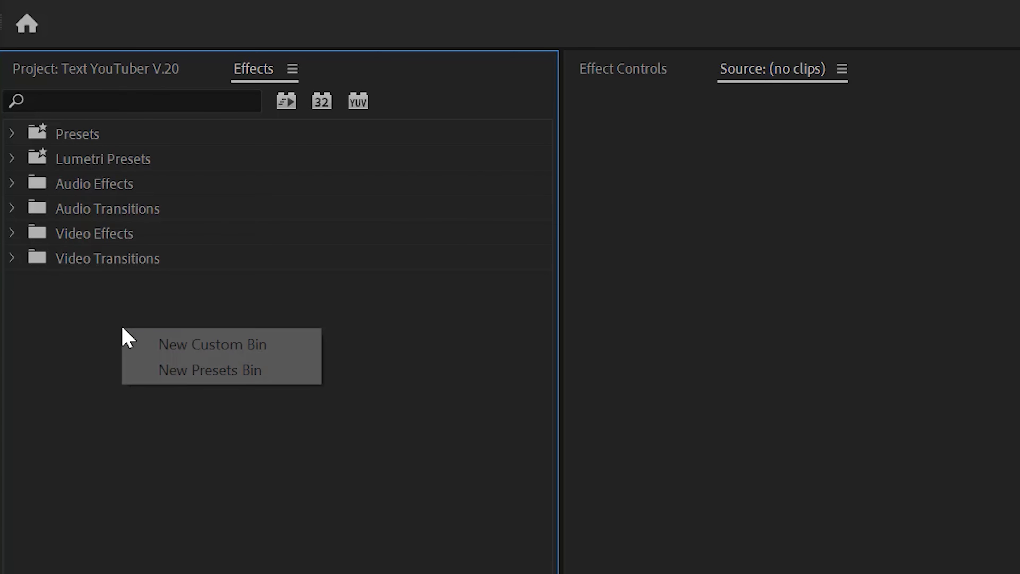
{"action": "right_click", "coordinate": [76, 213]}
{"action": "right_click", "coordinate": [82, 176]}
{"action": "right_click", "coordinate": [65, 142]}
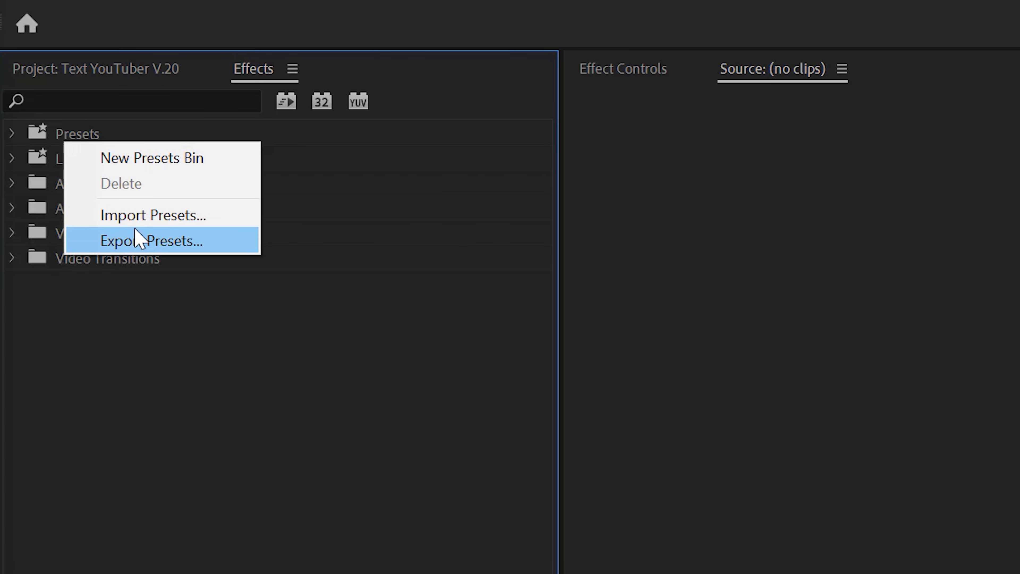
{"action": "left_click", "coordinate": [153, 217]}
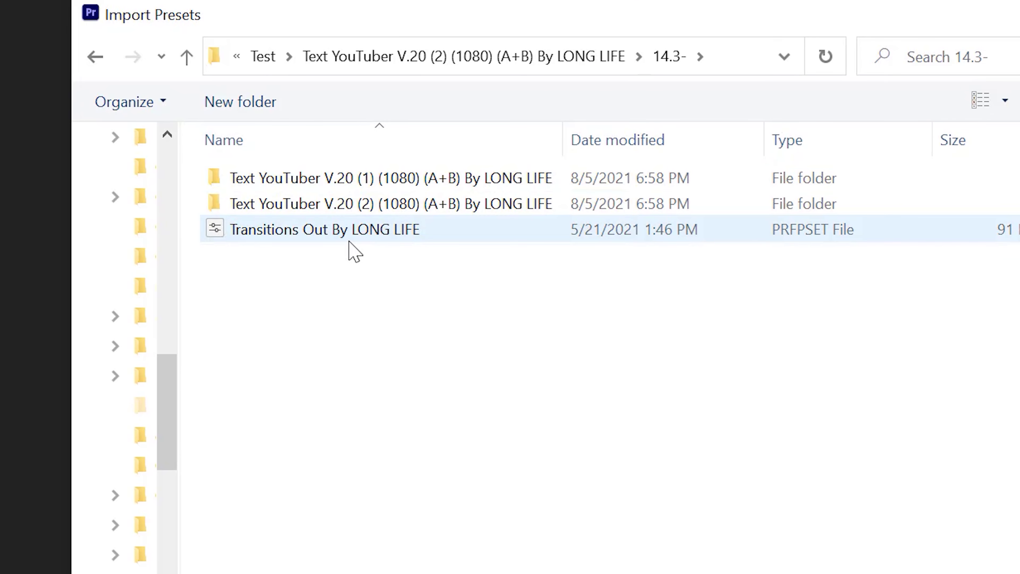
{"action": "left_click", "coordinate": [320, 238]}
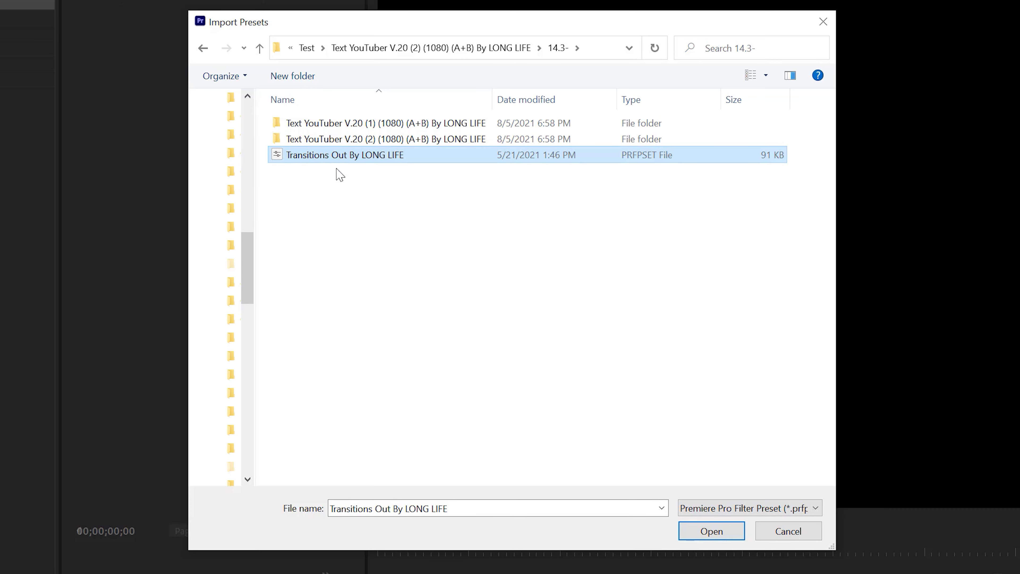
{"action": "left_click", "coordinate": [735, 538]}
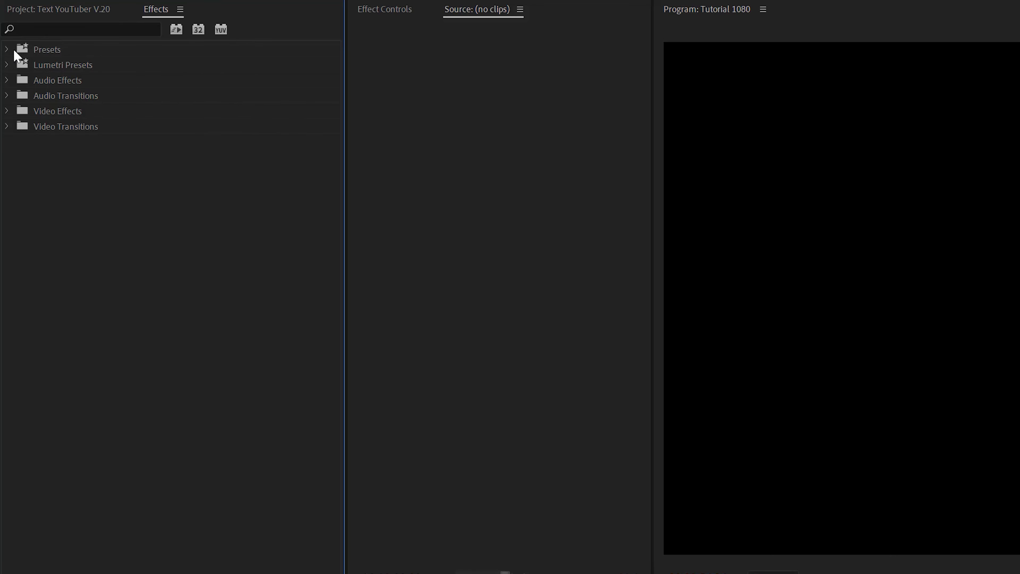
Expand the Transitions Out By LONG LIFE folder and browse its Slide Down and Slide Right presets.
{"action": "left_click", "coordinate": [6, 52]}
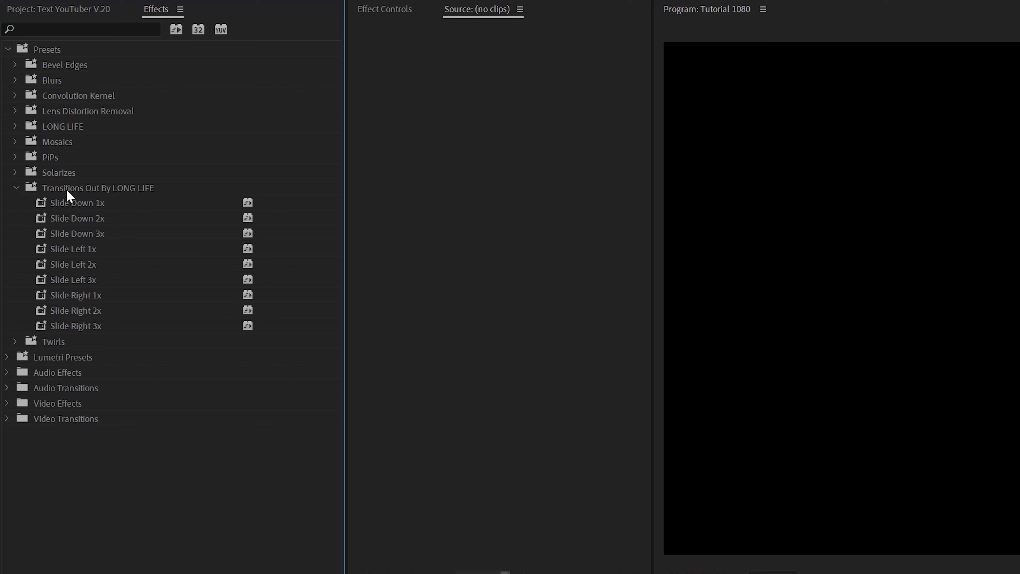
{"action": "left_click", "coordinate": [116, 189]}
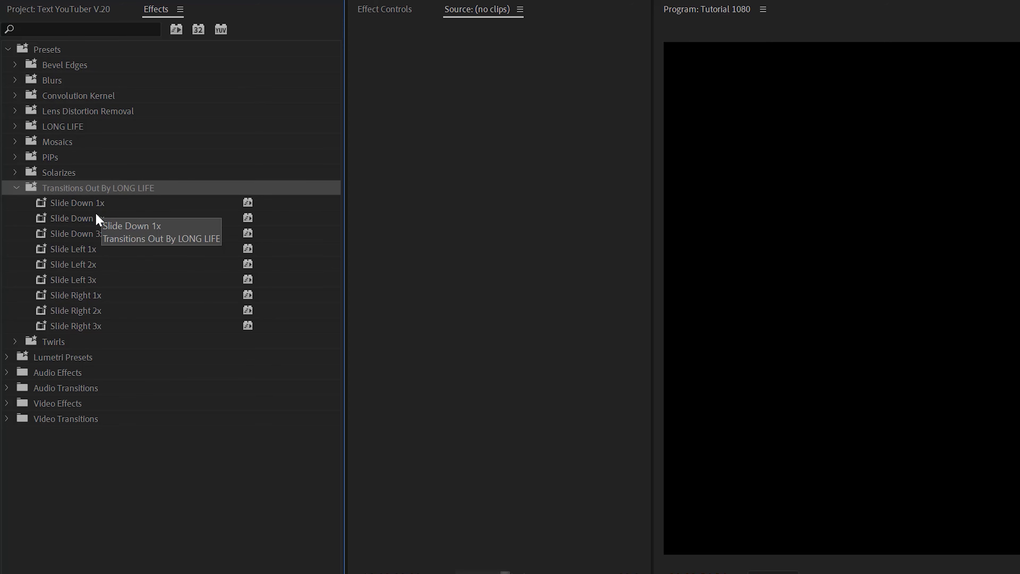
{"action": "left_click", "coordinate": [103, 203]}
{"action": "left_click", "coordinate": [109, 219]}
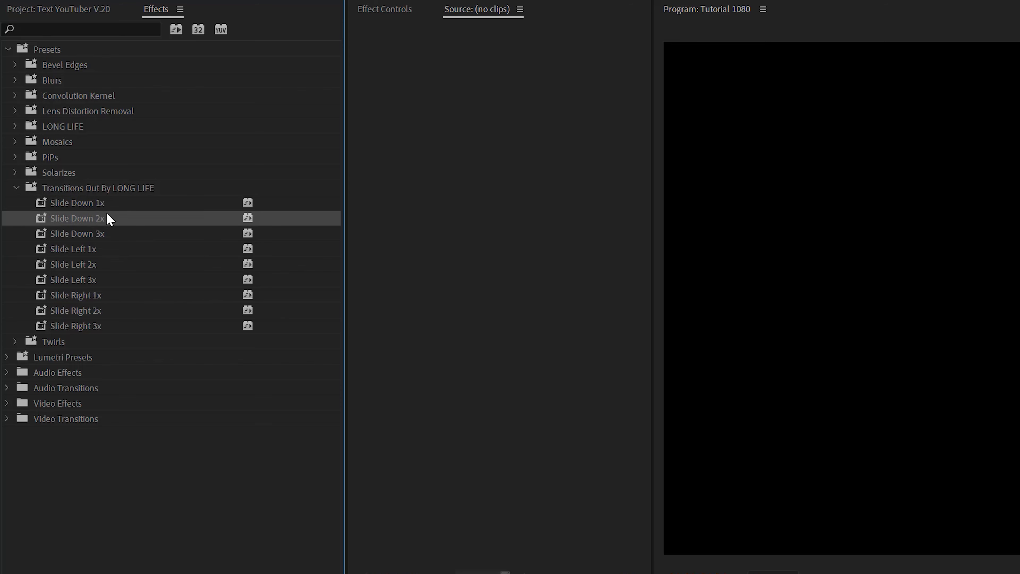
{"action": "left_click", "coordinate": [120, 235]}
{"action": "left_click", "coordinate": [108, 204]}
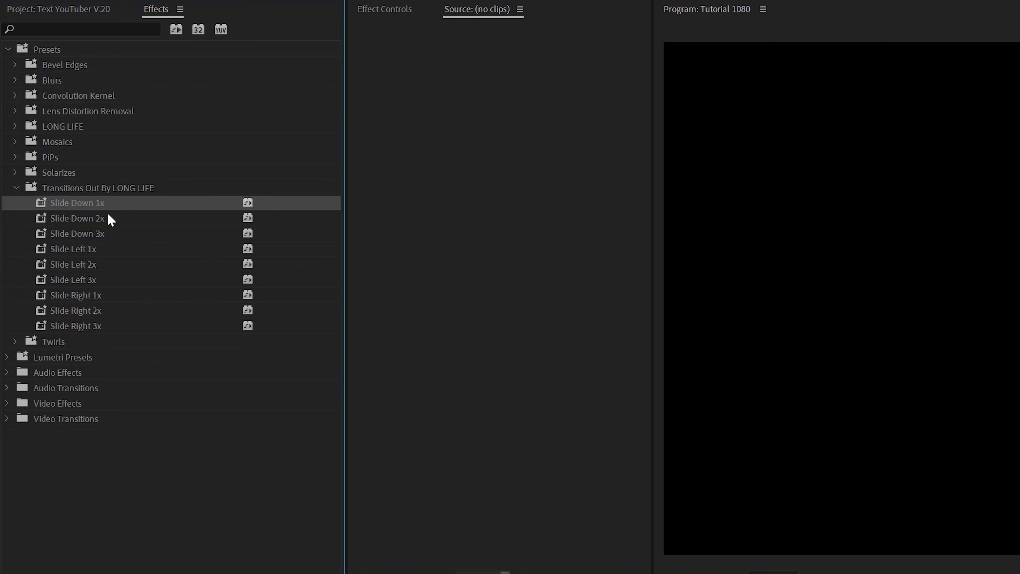
{"action": "left_click", "coordinate": [123, 326]}
{"action": "left_click", "coordinate": [125, 205]}
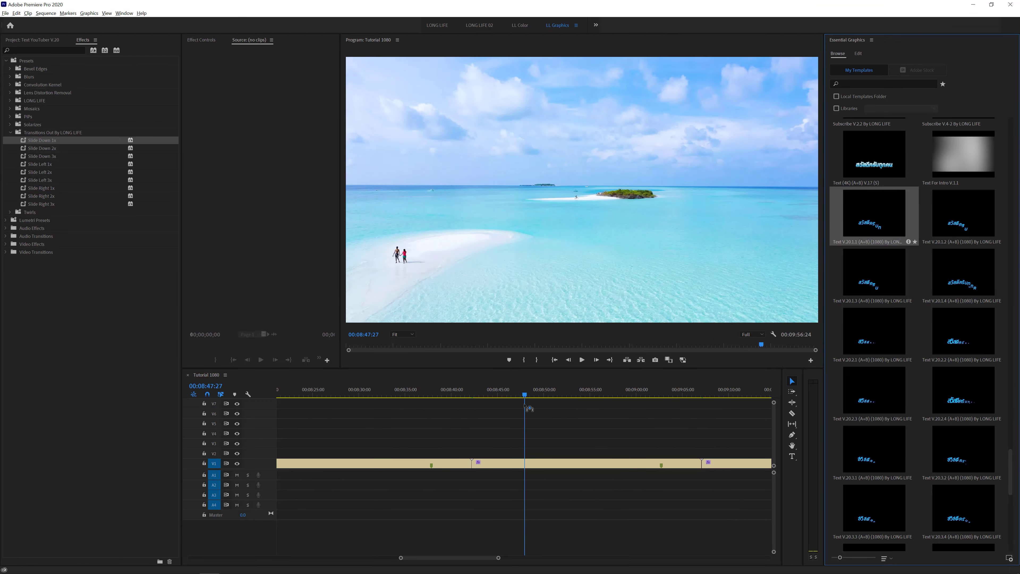
Place Text V.20.1.1 on track V3 and set its font to PSL Omyim Pro Bold Italic.
{"action": "left_click_drag", "start_coordinate": [528, 409], "coordinate": [518, 443]}
{"action": "key", "text": "="}
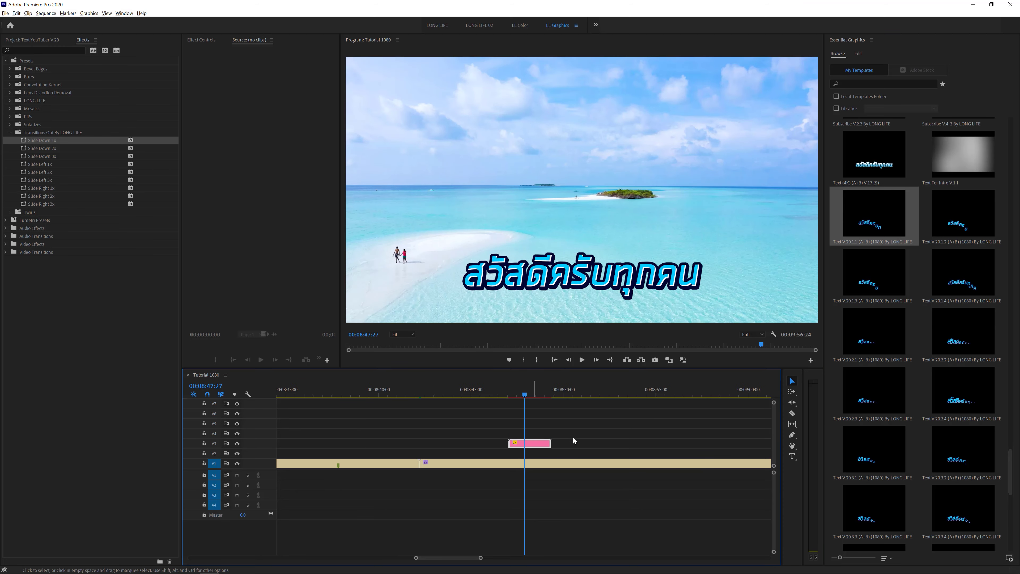
{"action": "left_click", "coordinate": [528, 447]}
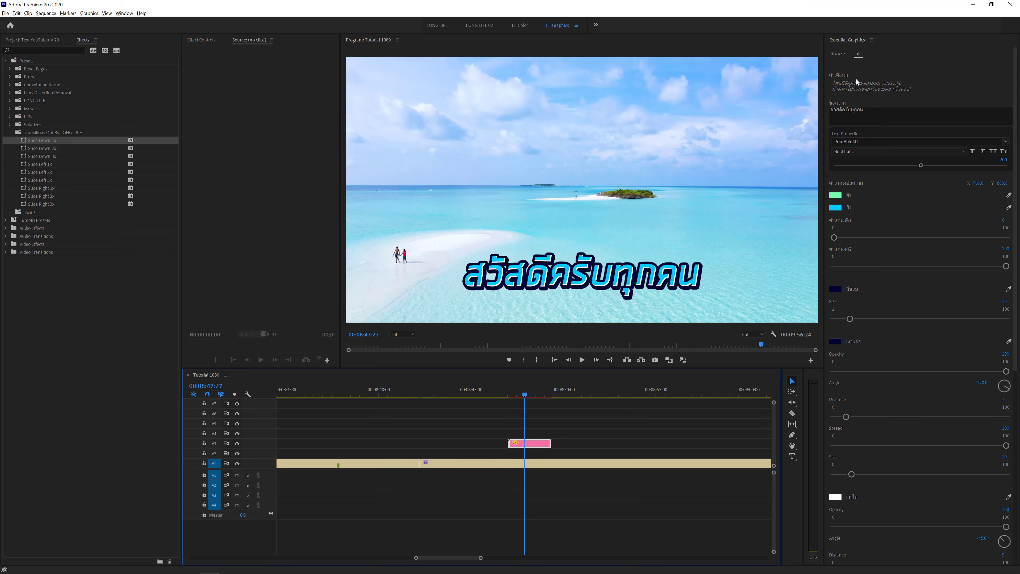
{"action": "left_click", "coordinate": [876, 111]}
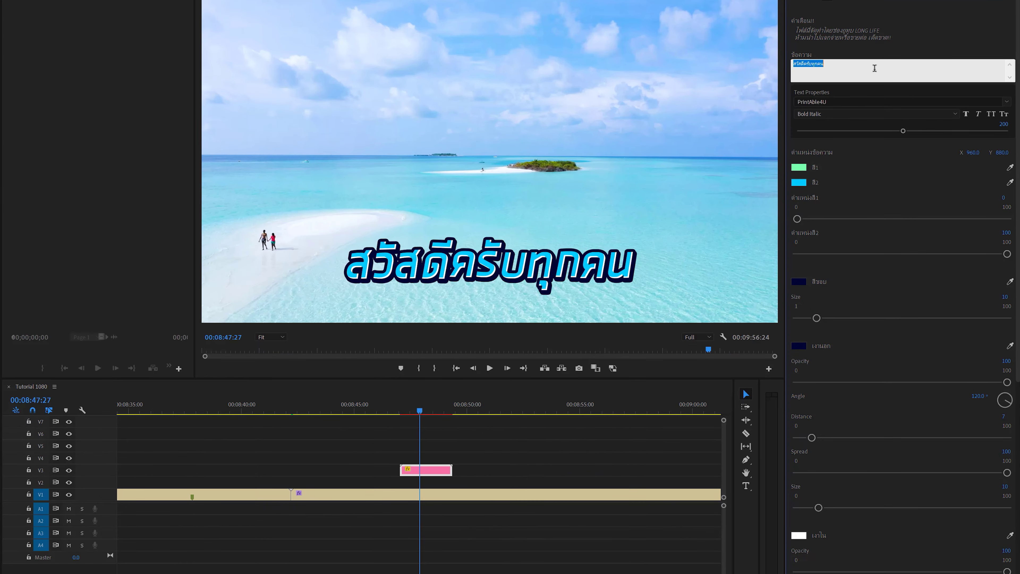
{"action": "left_click", "coordinate": [842, 101]}
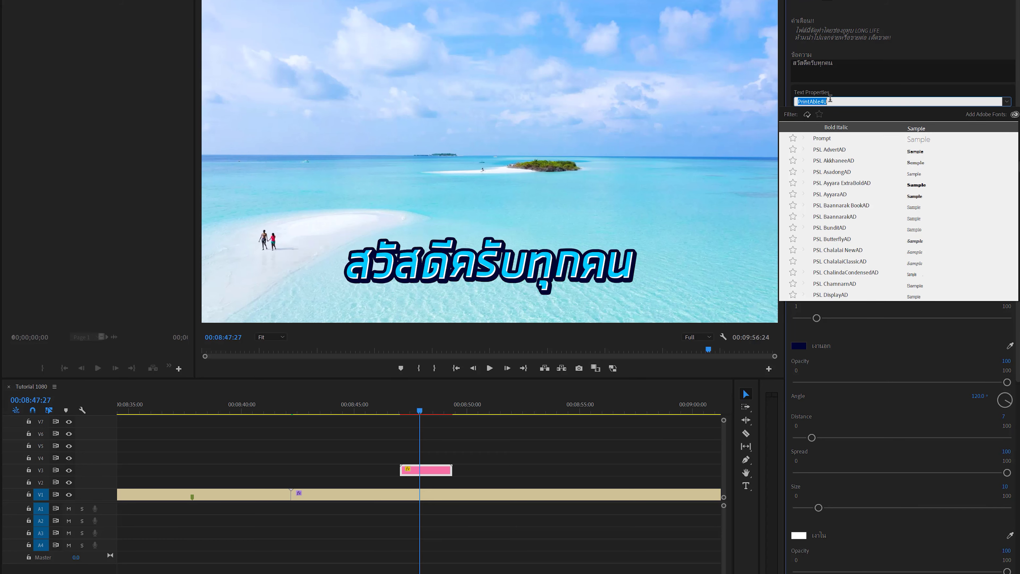
{"action": "type", "text": "psl om"}
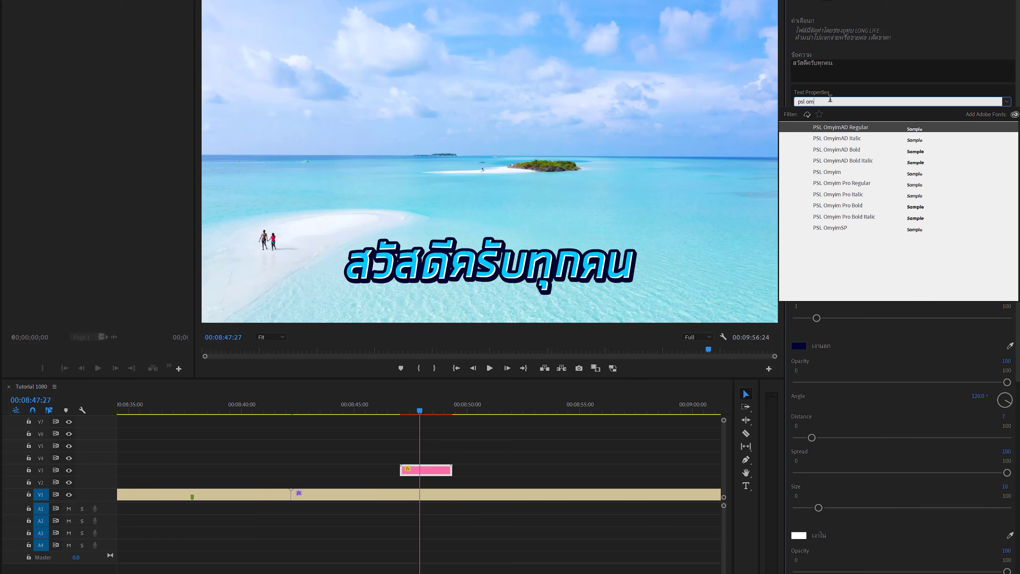
{"action": "left_click", "coordinate": [875, 220]}
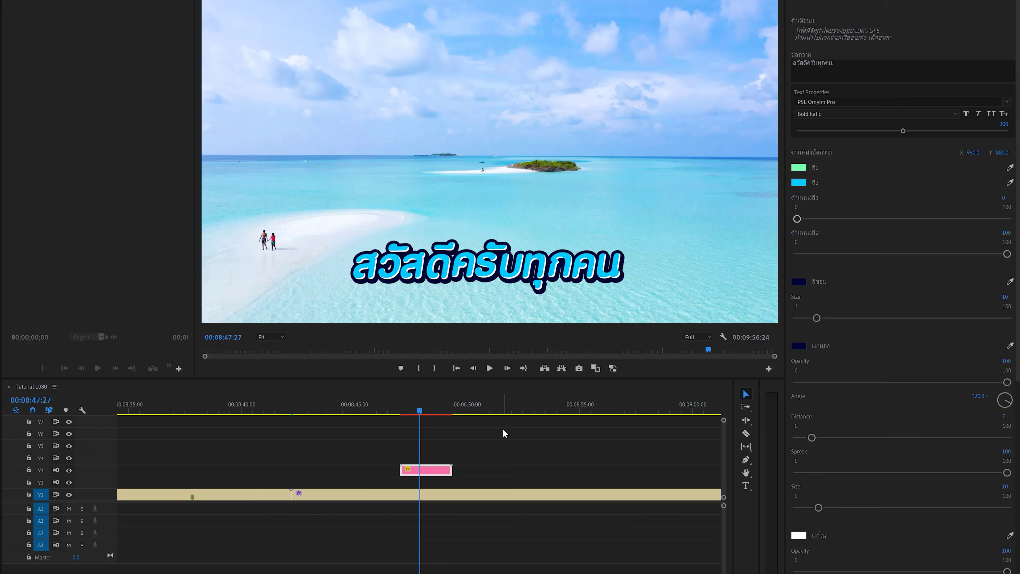
Stretch the V7 palette clip across the sequence and enlarge the title text to 232.
{"action": "left_click", "coordinate": [498, 447]}
{"action": "key", "text": "minus"}
{"action": "key", "text": "minus"}
{"action": "key", "text": "minus"}
{"action": "key", "text": "minus"}
{"action": "key", "text": "minus"}
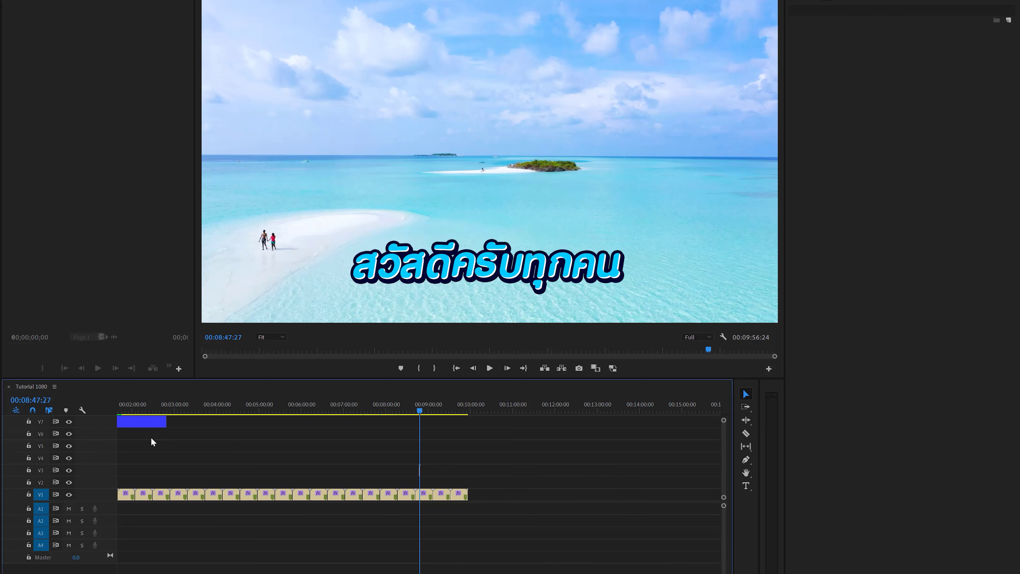
{"action": "left_click_drag", "start_coordinate": [167, 422], "coordinate": [498, 425]}
{"action": "key", "text": "equal"}
{"action": "key", "text": "equal"}
{"action": "key", "text": "equal"}
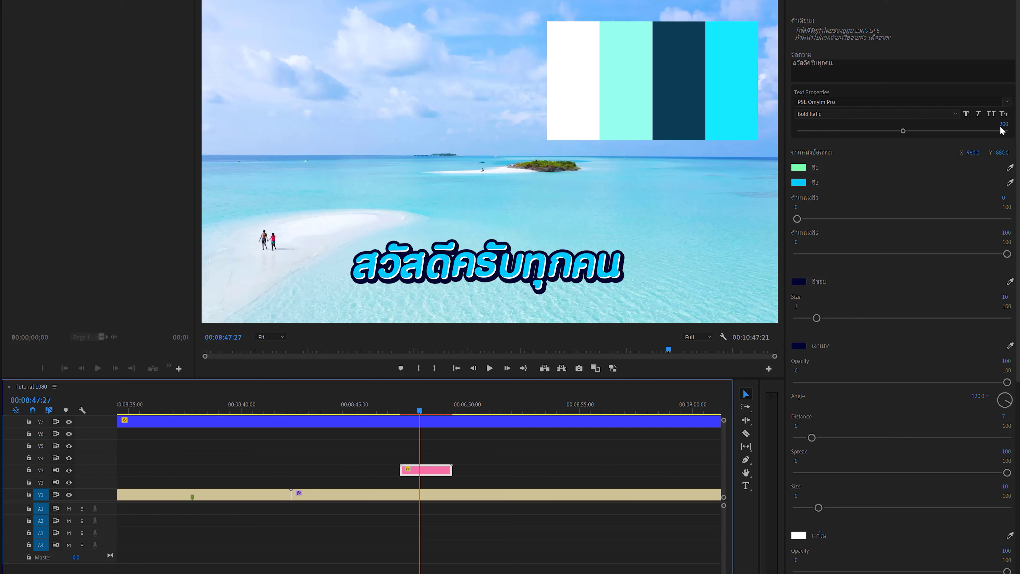
{"action": "mouse_move", "coordinate": [1006, 126]}
{"action": "left_mouse_down"}
{"action": "mouse_move", "coordinate": [1019, 126]}
{"action": "mouse_move", "coordinate": [1005, 126]}
{"action": "mouse_move", "coordinate": [1002, 153]}
{"action": "mouse_move", "coordinate": [992, 153]}
{"action": "left_mouse_up"}
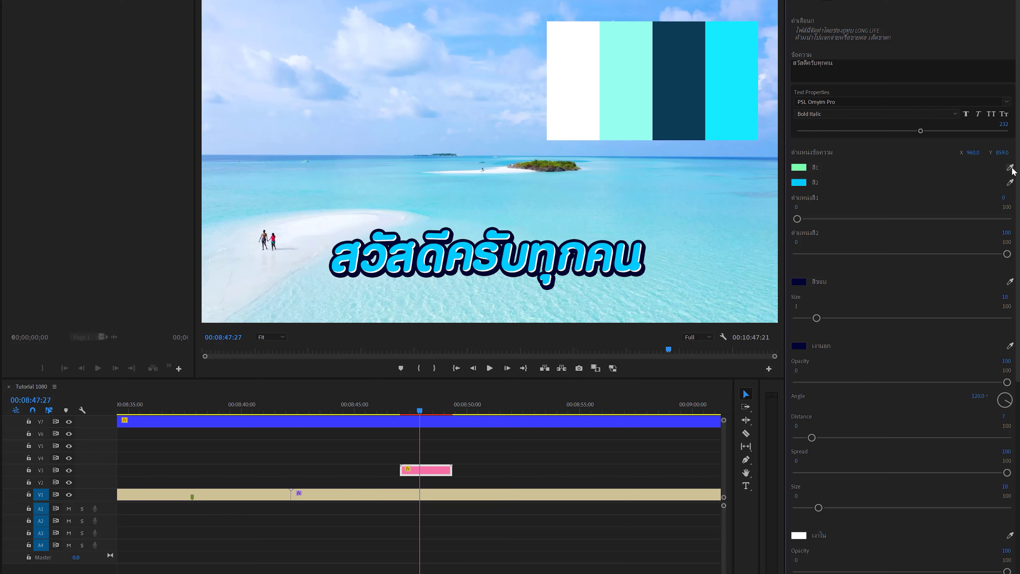
Sample white and mint from the palette as the title's colours 1 and 2.
{"action": "left_click", "coordinate": [1011, 165]}
{"action": "left_click", "coordinate": [1010, 184]}
{"action": "left_click", "coordinate": [628, 96]}
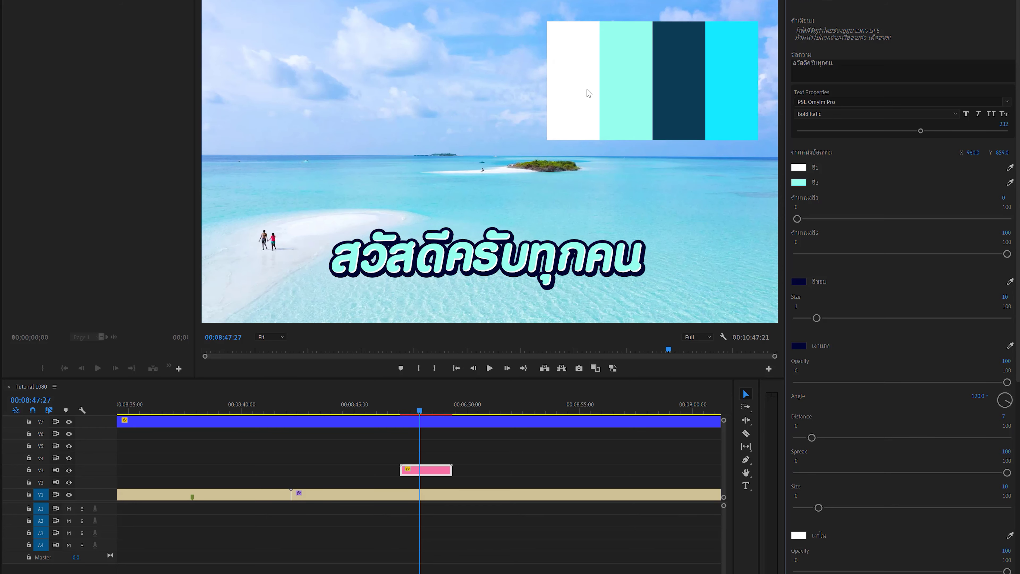
{"action": "left_click", "coordinate": [800, 169]}
{"action": "key", "text": "Escape"}
Adjust the first colour boundary, settling it around 40.
{"action": "left_click_drag", "start_coordinate": [808, 220], "coordinate": [911, 209]}
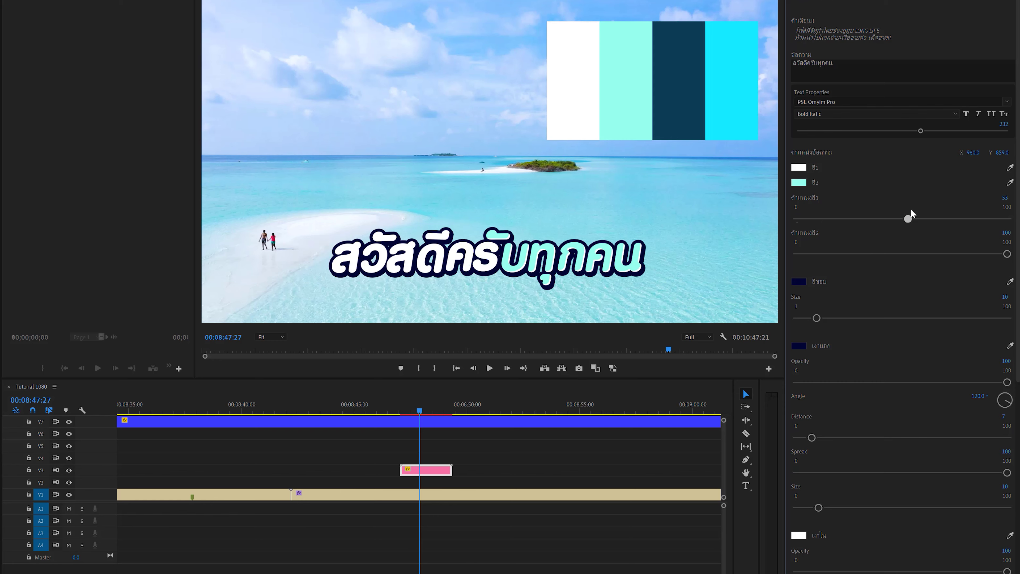
{"action": "left_click_drag", "start_coordinate": [911, 210], "coordinate": [918, 219]}
{"action": "left_click", "coordinate": [864, 219]}
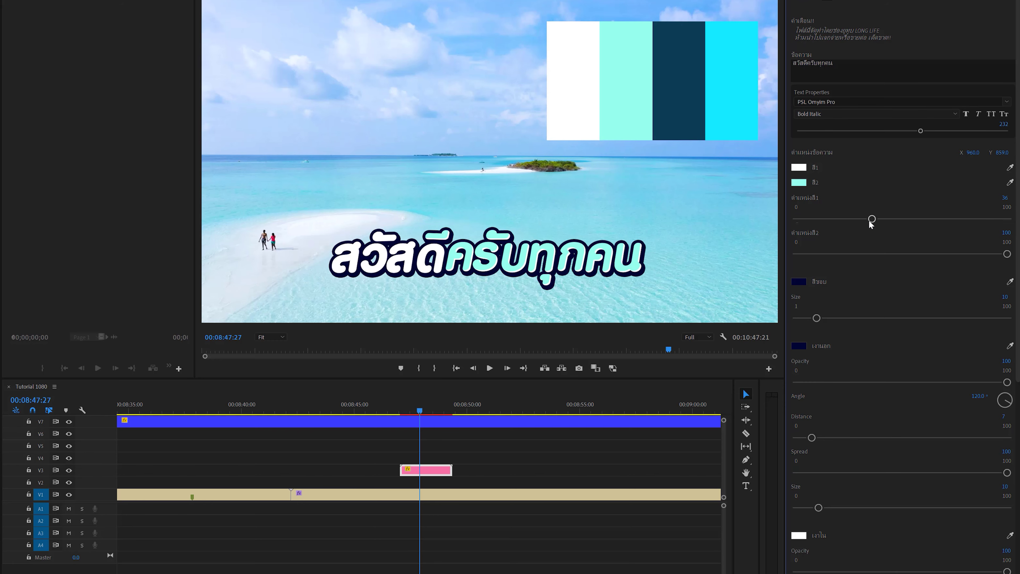
{"action": "left_click", "coordinate": [882, 219]}
Try red and magenta for colour 2, restore mint from the palette, and move the boundary to 33.
{"action": "left_click", "coordinate": [933, 253]}
{"action": "left_click", "coordinate": [799, 182]}
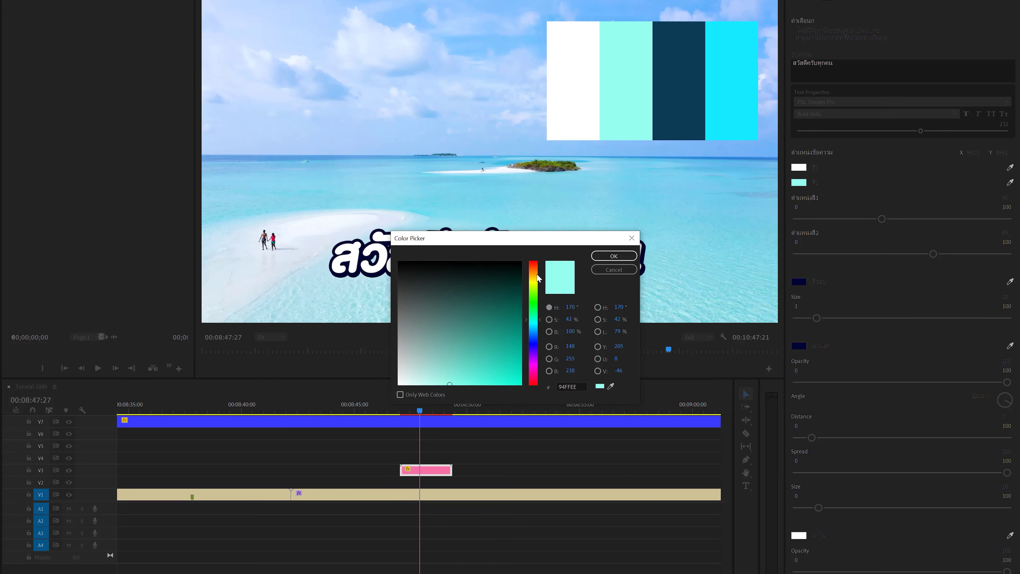
{"action": "left_click_drag", "start_coordinate": [538, 278], "coordinate": [534, 262]}
{"action": "left_click", "coordinate": [613, 256]}
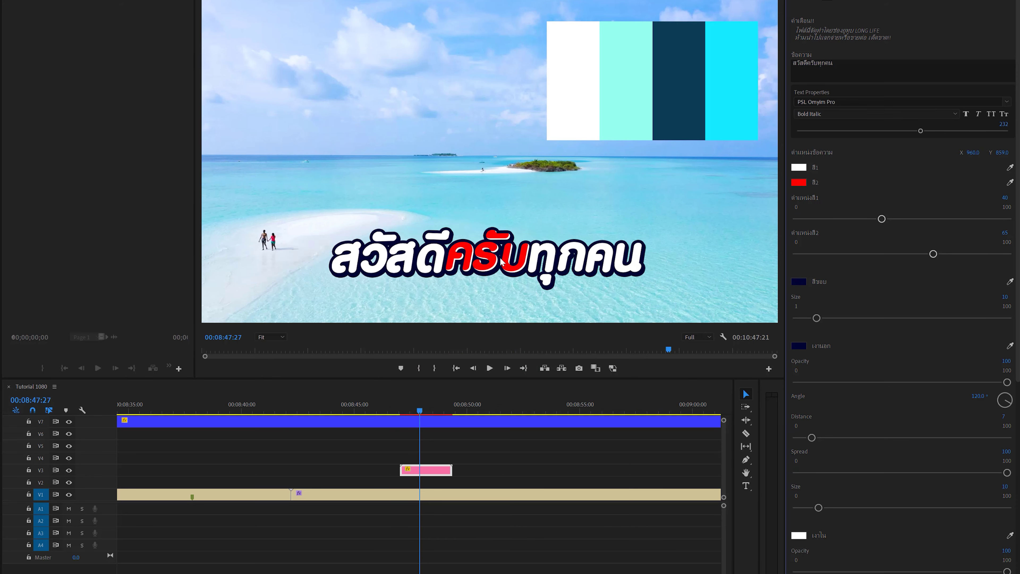
{"action": "left_click", "coordinate": [798, 182]}
{"action": "left_click", "coordinate": [538, 367]}
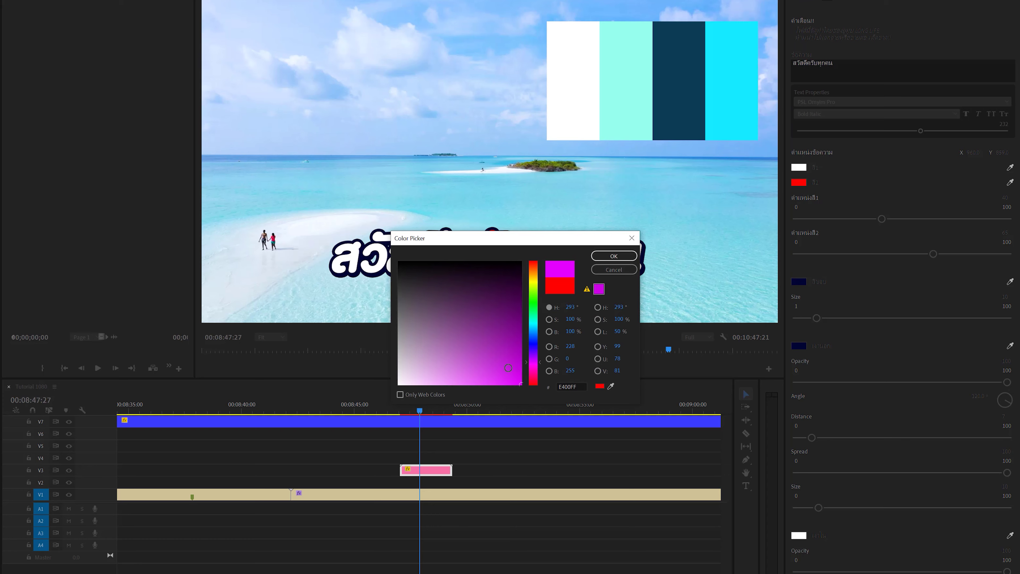
{"action": "left_click", "coordinate": [614, 256]}
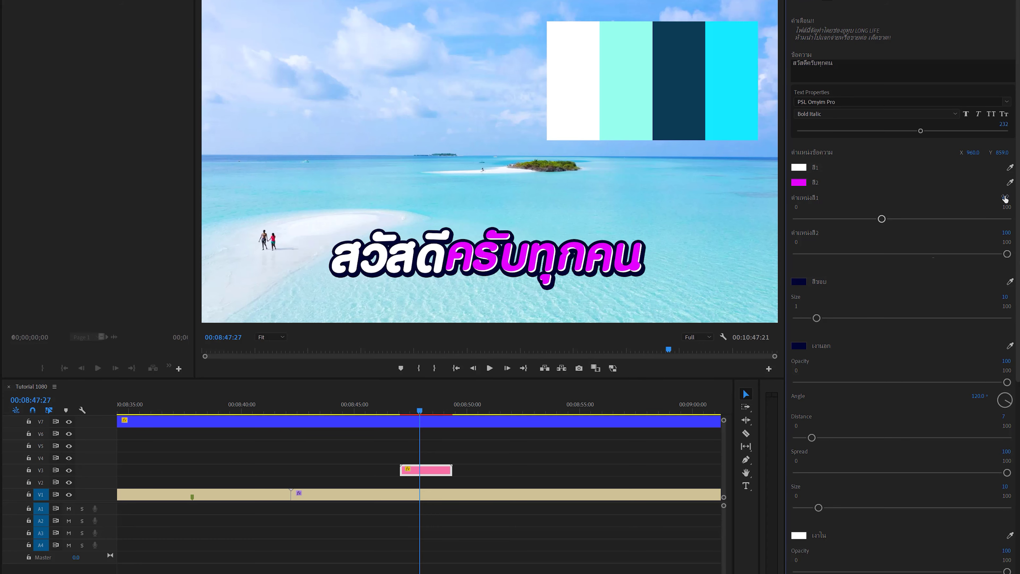
{"action": "left_click", "coordinate": [1010, 182]}
{"action": "left_click", "coordinate": [638, 133]}
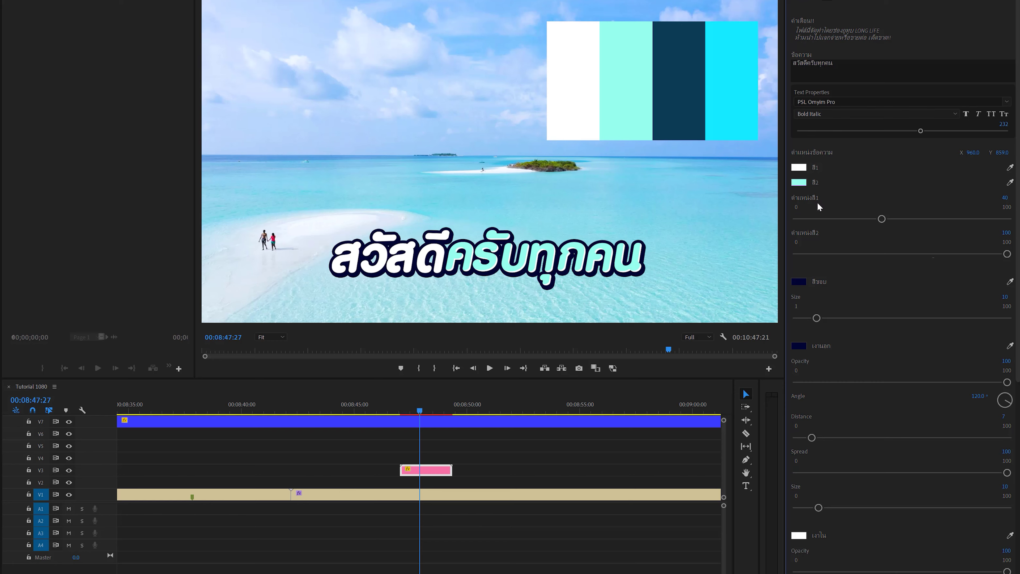
{"action": "left_click_drag", "start_coordinate": [881, 219], "coordinate": [864, 220]}
{"action": "mouse_move", "coordinate": [938, 254]}
{"action": "left_mouse_down"}
{"action": "mouse_move", "coordinate": [827, 261]}
{"action": "mouse_move", "coordinate": [1007, 254]}
{"action": "left_mouse_up"}
Colour the title outline dark teal from the palette, trying size 66 before settling near 10.
{"action": "left_click", "coordinate": [1010, 283]}
{"action": "left_click", "coordinate": [669, 85]}
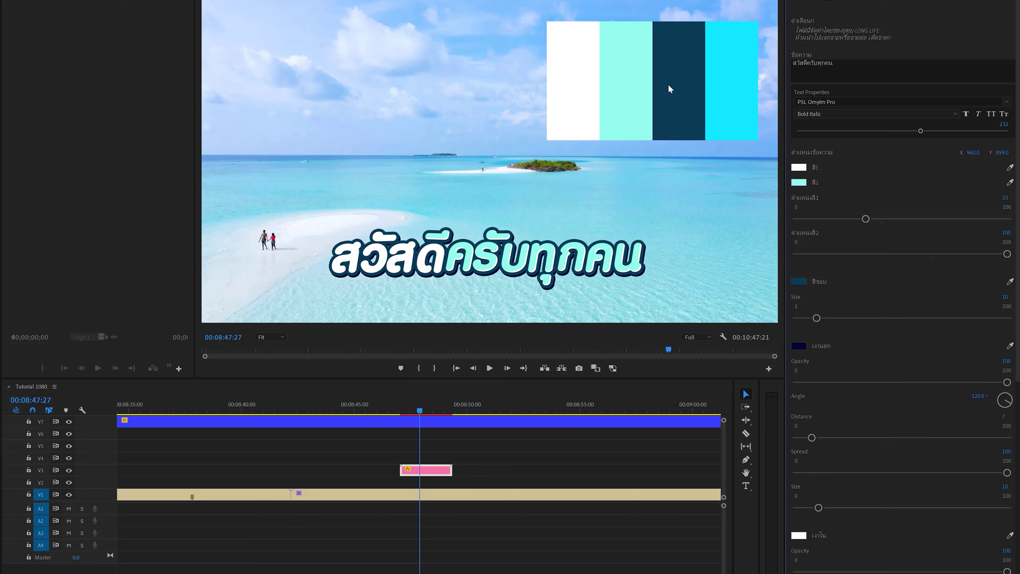
{"action": "left_click_drag", "start_coordinate": [819, 319], "coordinate": [807, 320]}
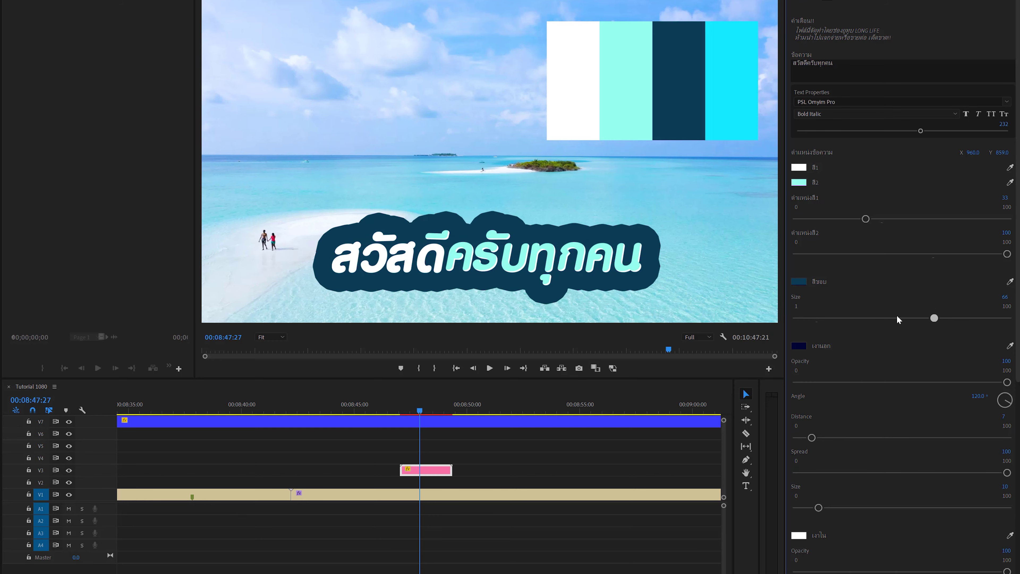
{"action": "left_click_drag", "start_coordinate": [896, 316], "coordinate": [815, 328]}
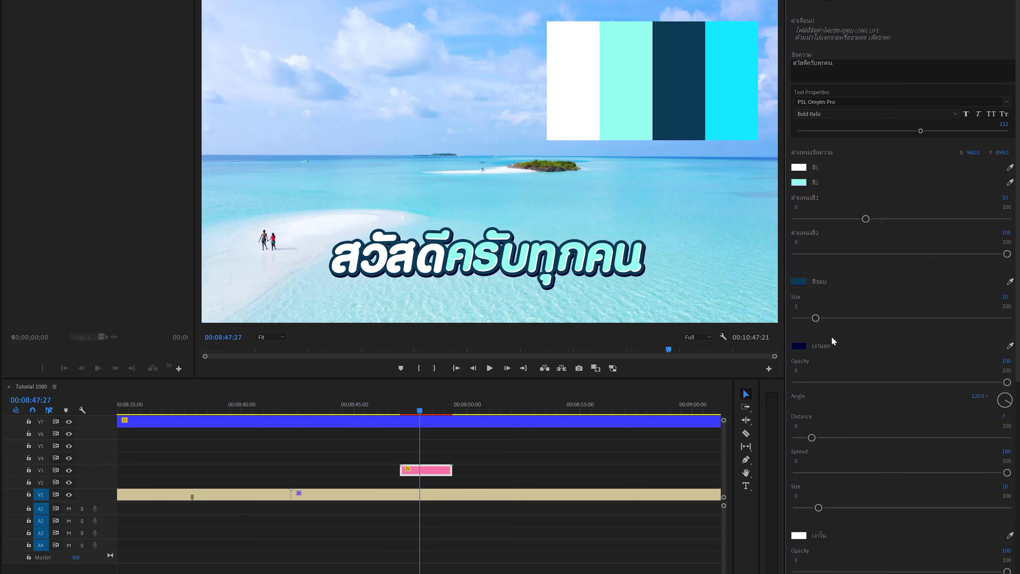
Give the title a white outer shadow from the palette with distance 0 and size 15.
{"action": "left_click", "coordinate": [1010, 346]}
{"action": "left_click", "coordinate": [564, 111]}
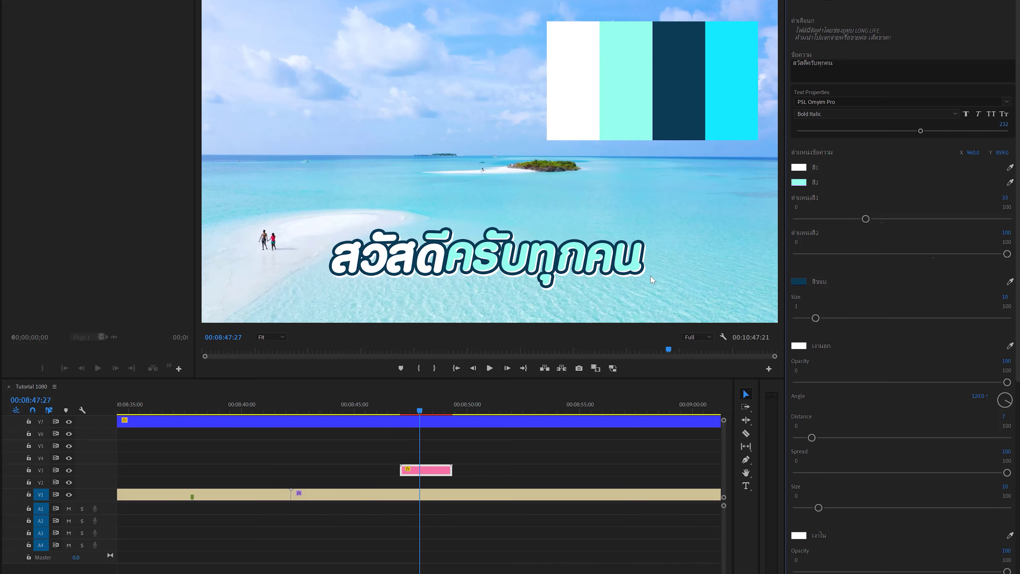
{"action": "scroll", "coordinate": [827, 443], "scroll_direction": "down", "scroll_amount": 2}
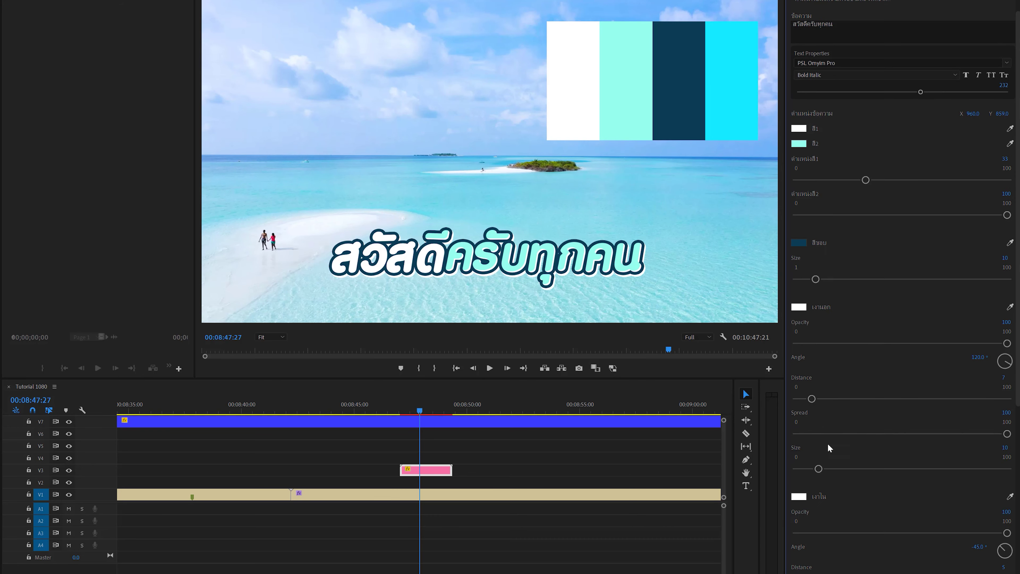
{"action": "left_click_drag", "start_coordinate": [813, 399], "coordinate": [797, 399]}
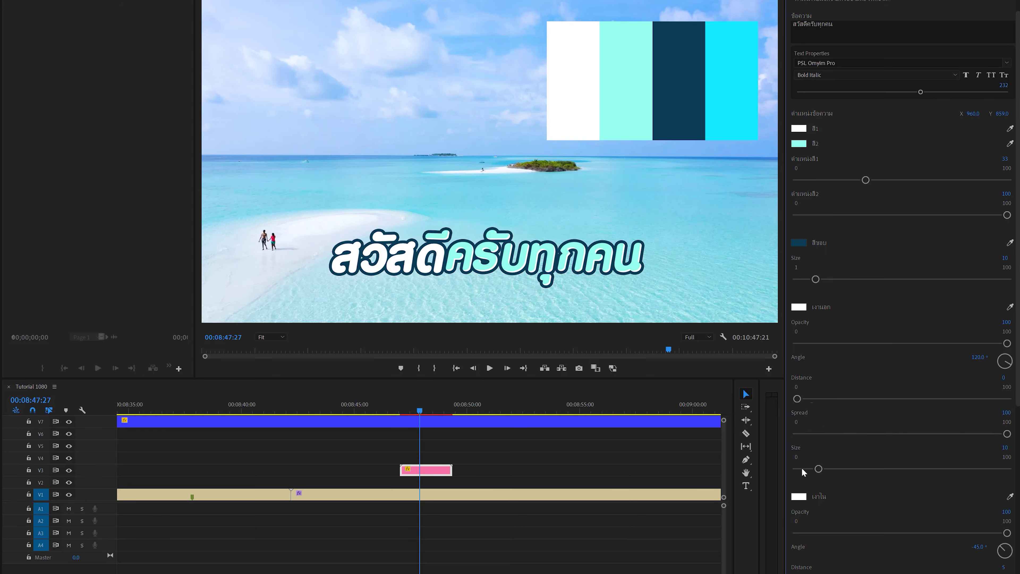
{"action": "left_click_drag", "start_coordinate": [819, 469], "coordinate": [829, 469]}
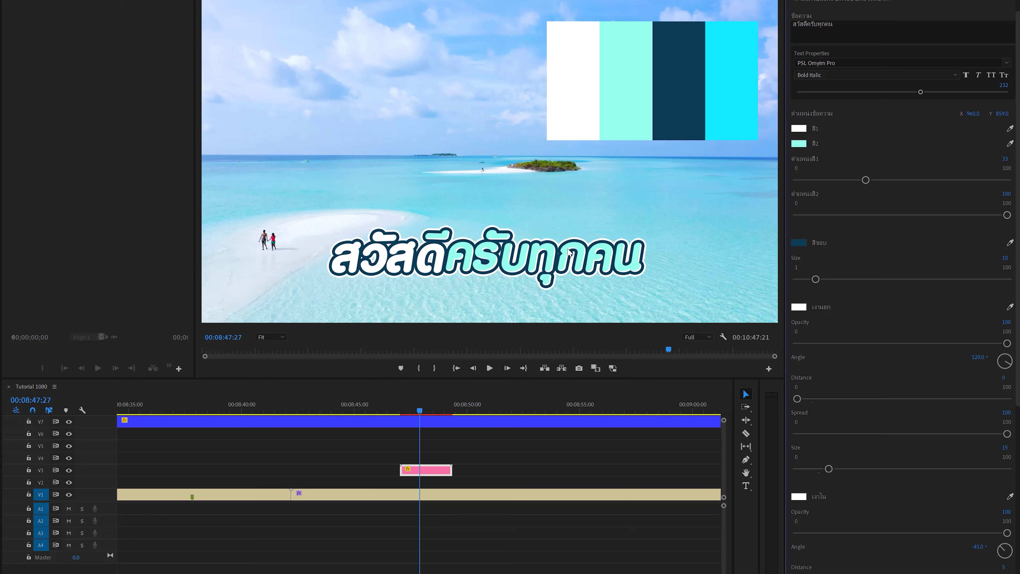
{"action": "scroll", "coordinate": [900, 421], "scroll_direction": "down", "scroll_amount": 3}
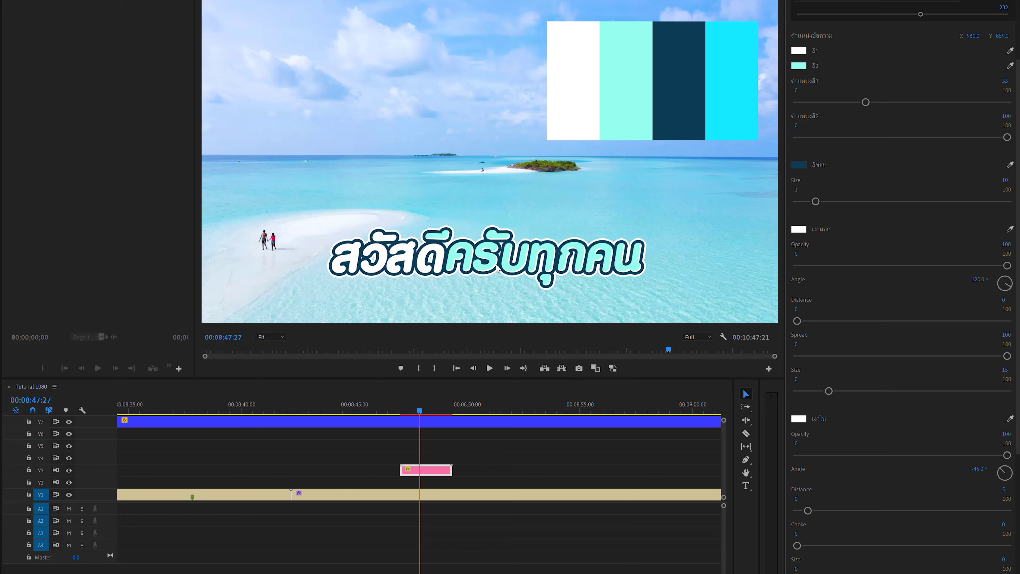
Colour the inner shadow cyan from the palette, after briefly testing red.
{"action": "left_click", "coordinate": [1010, 418]}
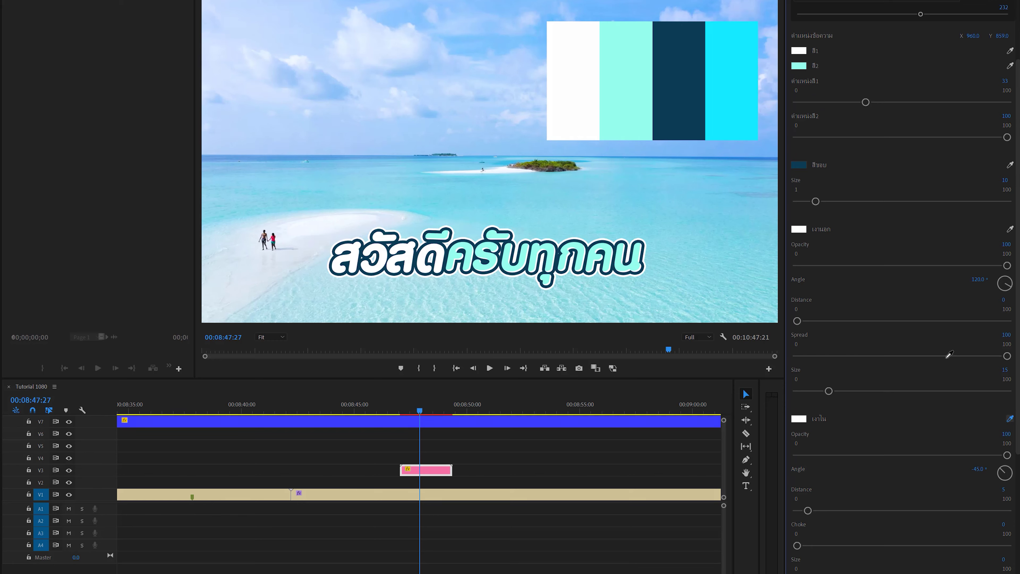
{"action": "left_click", "coordinate": [728, 82]}
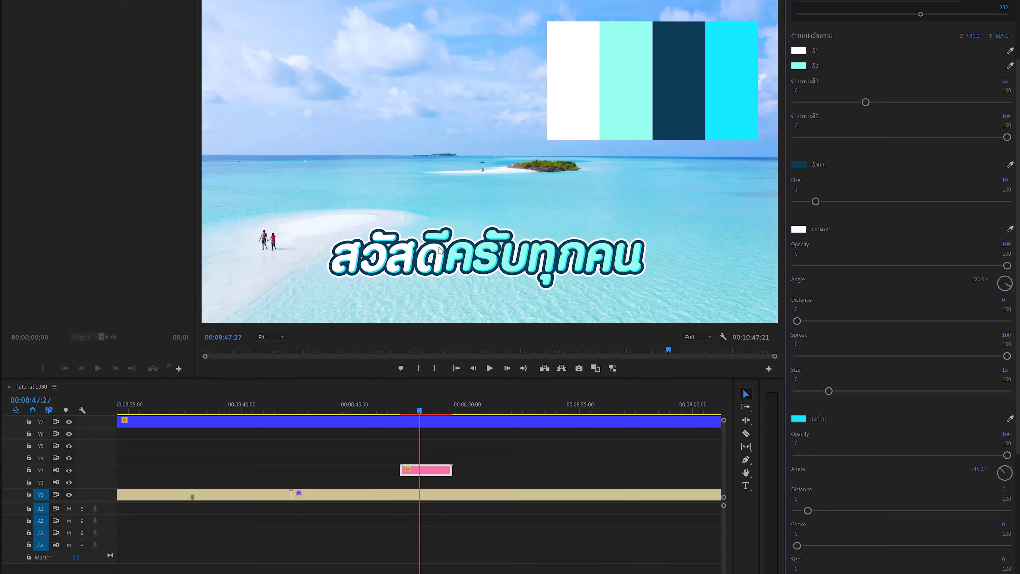
{"action": "left_click", "coordinate": [799, 419]}
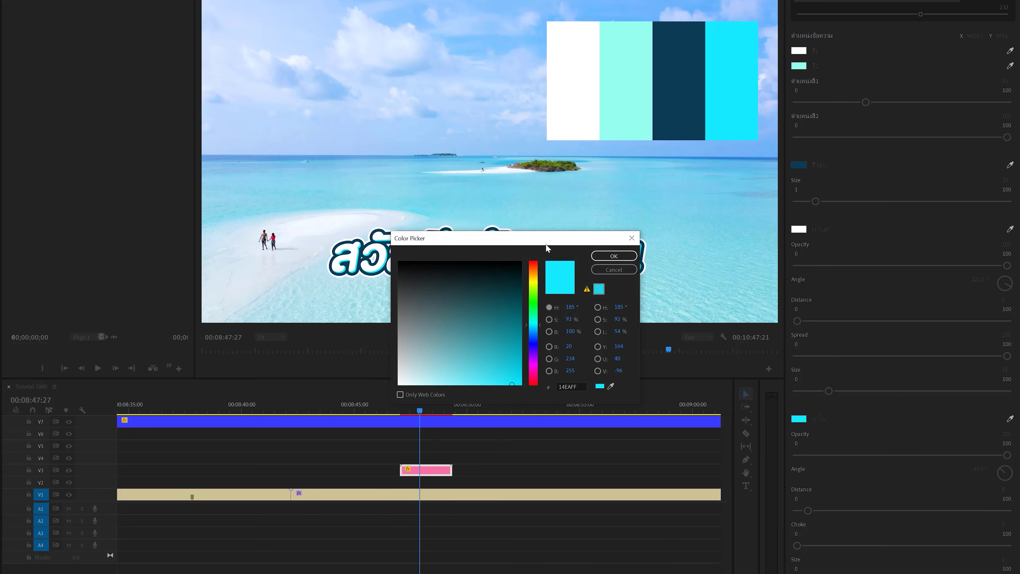
{"action": "left_click_drag", "start_coordinate": [547, 243], "coordinate": [629, 69]}
{"action": "left_click", "coordinate": [688, 83]}
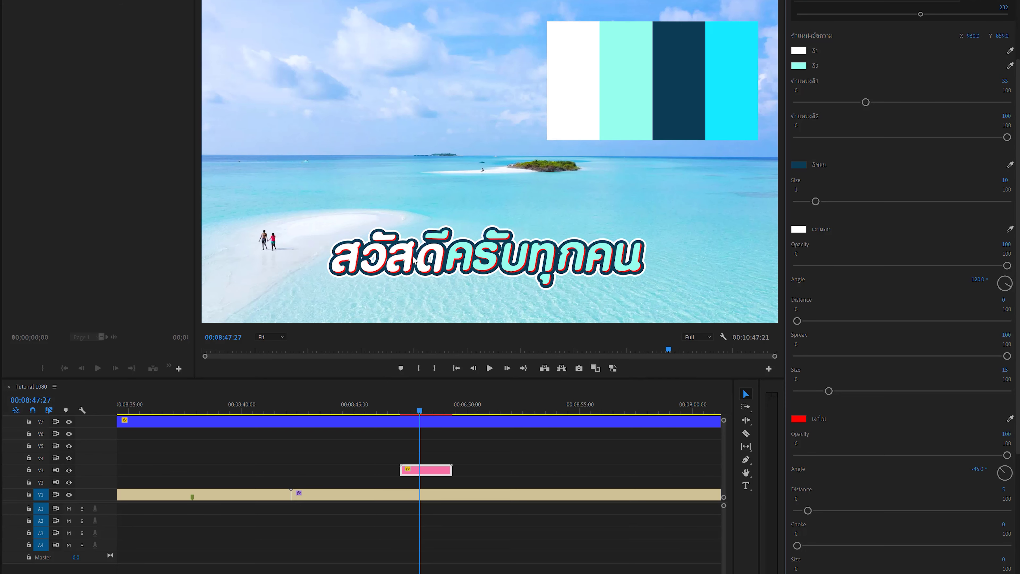
{"action": "left_click", "coordinate": [801, 420]}
{"action": "key", "text": "Escape"}
{"action": "left_click", "coordinate": [1010, 419]}
{"action": "left_click", "coordinate": [714, 94]}
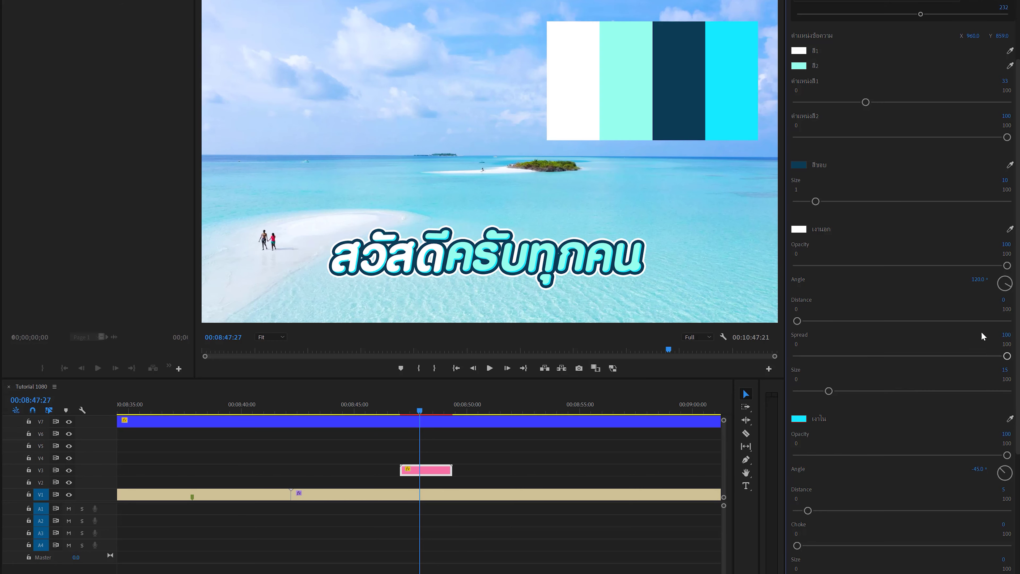
Move the playhead before the title and play back its animation.
{"action": "scroll", "coordinate": [981, 336], "scroll_direction": "down", "scroll_amount": 5}
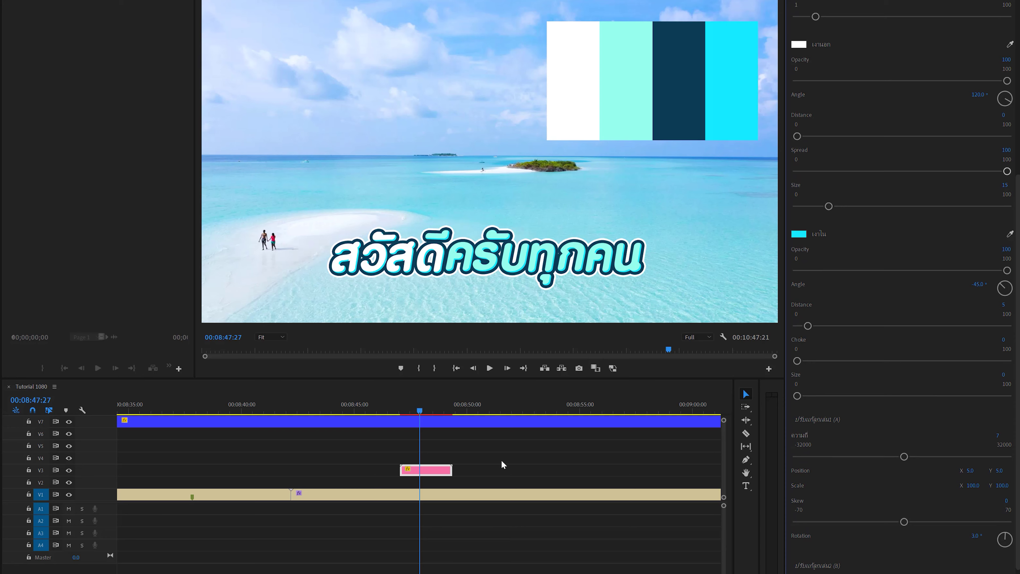
{"action": "scroll", "coordinate": [847, 447], "scroll_direction": "down", "scroll_amount": 1}
{"action": "scroll", "coordinate": [831, 354], "scroll_direction": "down", "scroll_amount": 1}
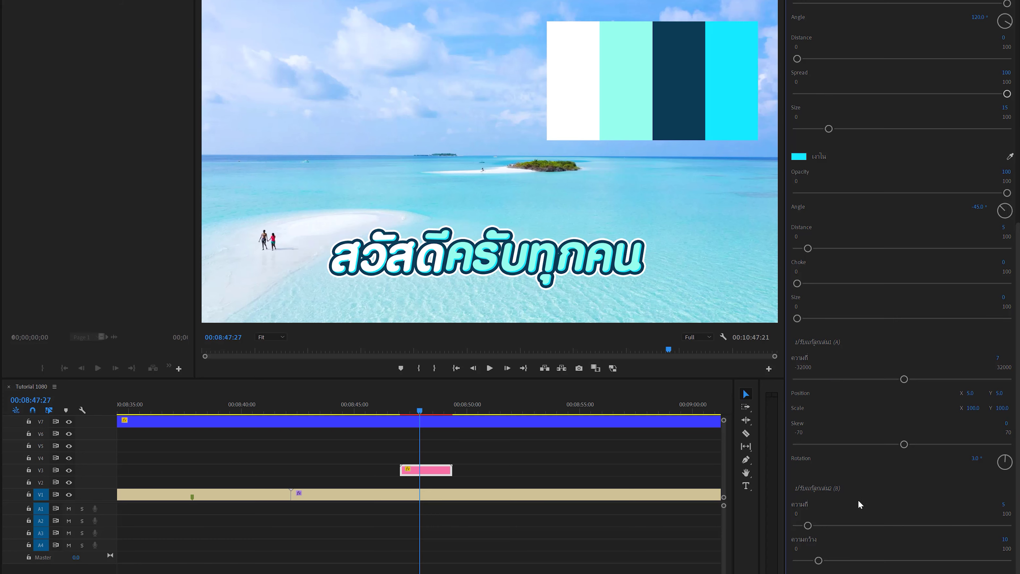
{"action": "left_click", "coordinate": [393, 406]}
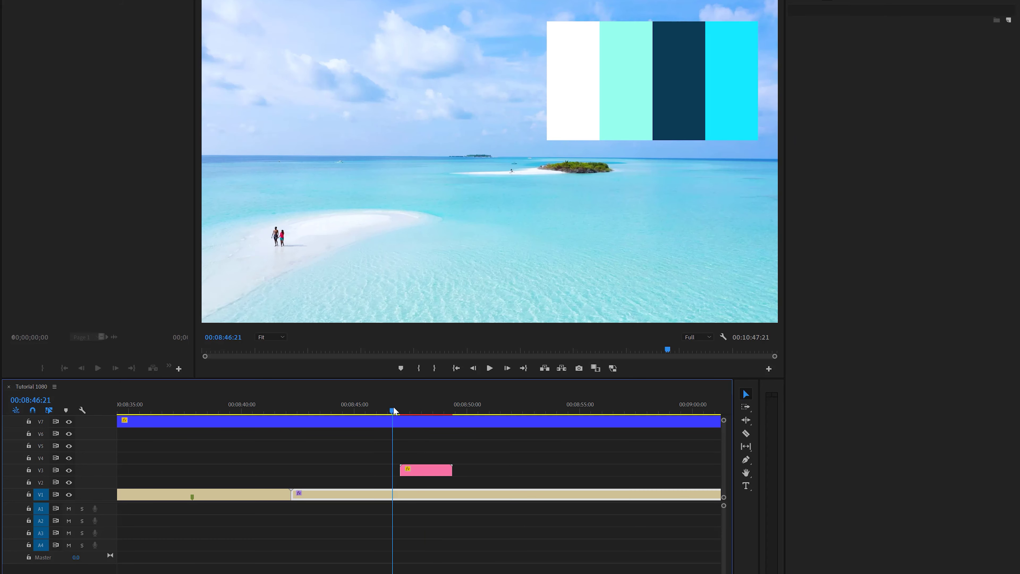
{"action": "key", "text": "space"}
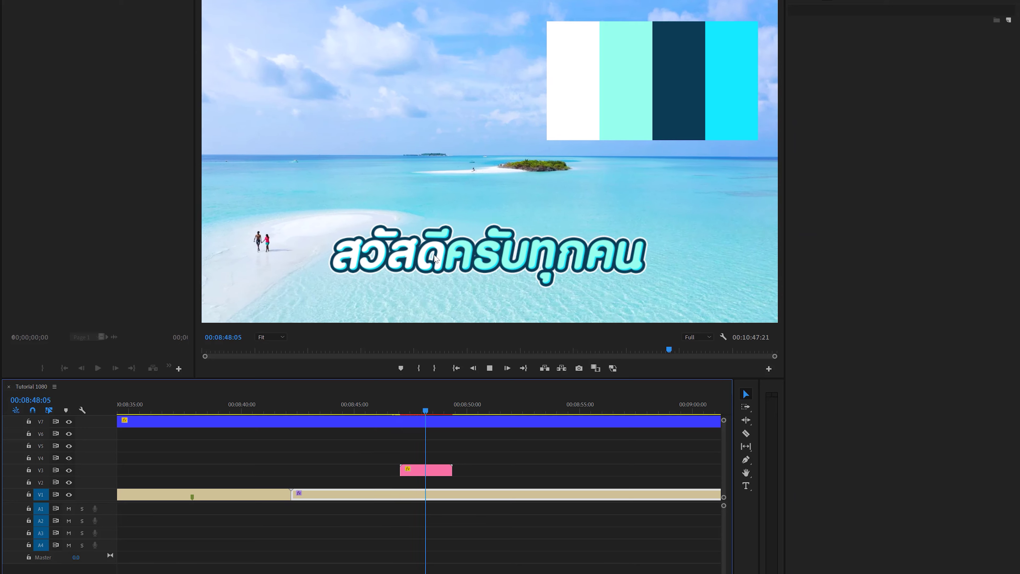
Replay the title animation twice, then select the V3 title clip and scroll to Rotation.
{"action": "key", "text": "space"}
{"action": "left_click", "coordinate": [395, 406]}
{"action": "key", "text": "space"}
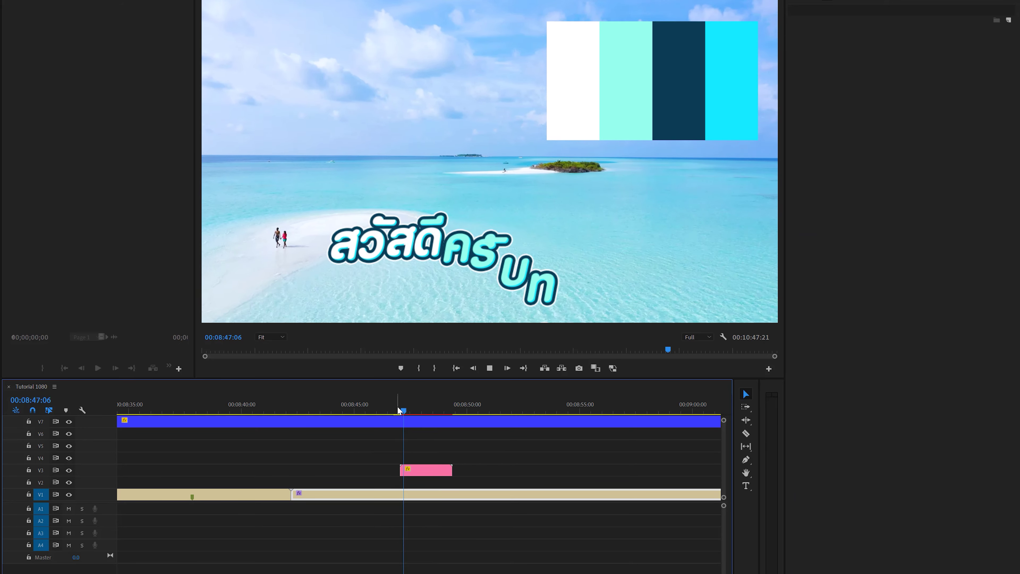
{"action": "left_click", "coordinate": [398, 406]}
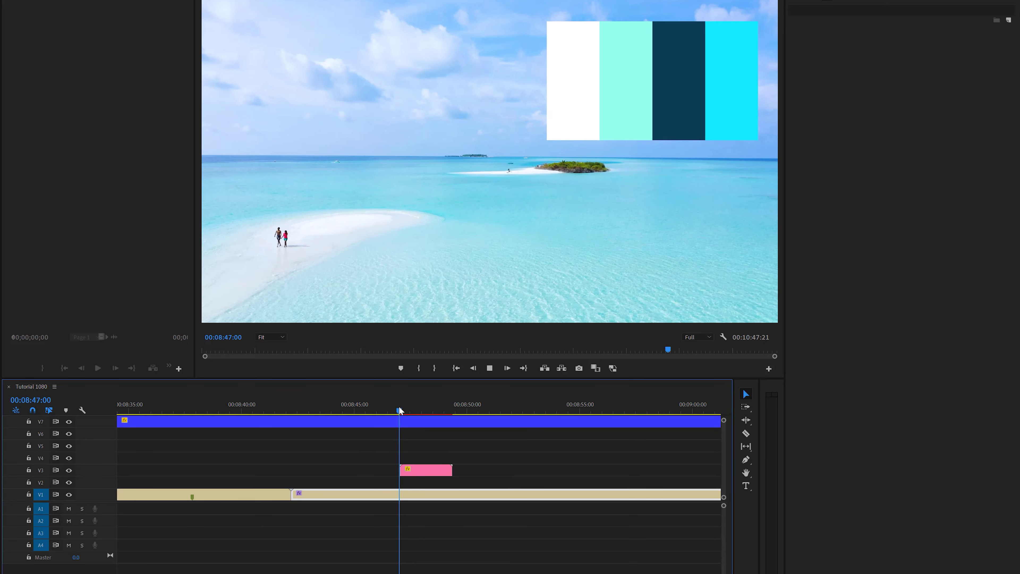
{"action": "key", "text": "space"}
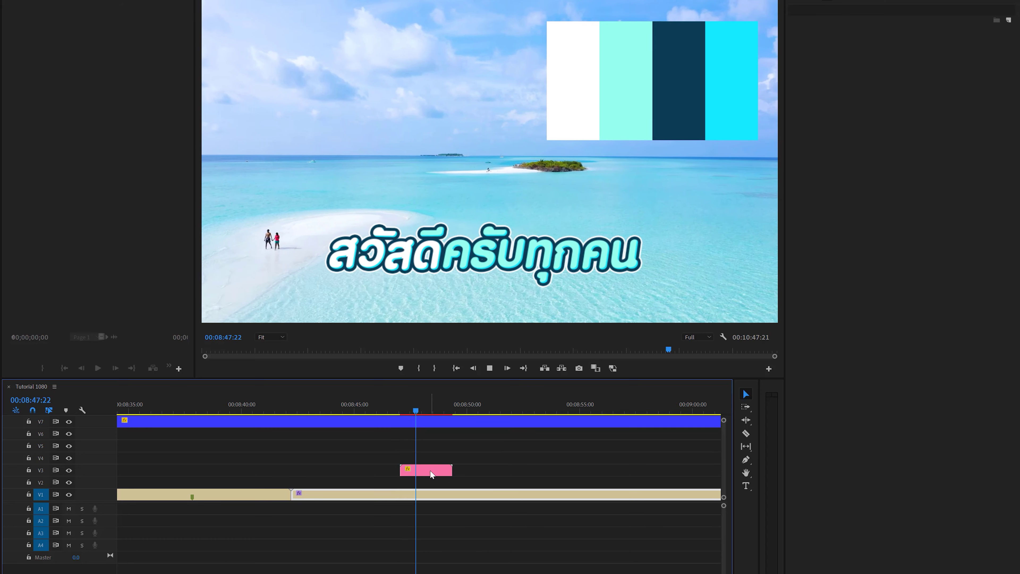
{"action": "left_click", "coordinate": [424, 473]}
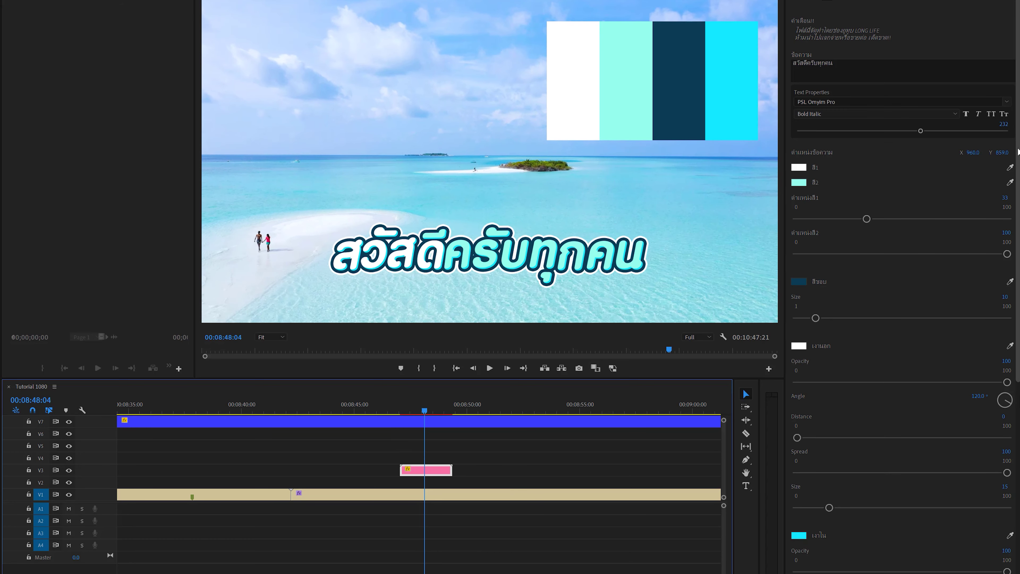
{"action": "scroll", "coordinate": [1016, 531], "scroll_direction": "down", "scroll_amount": 10}
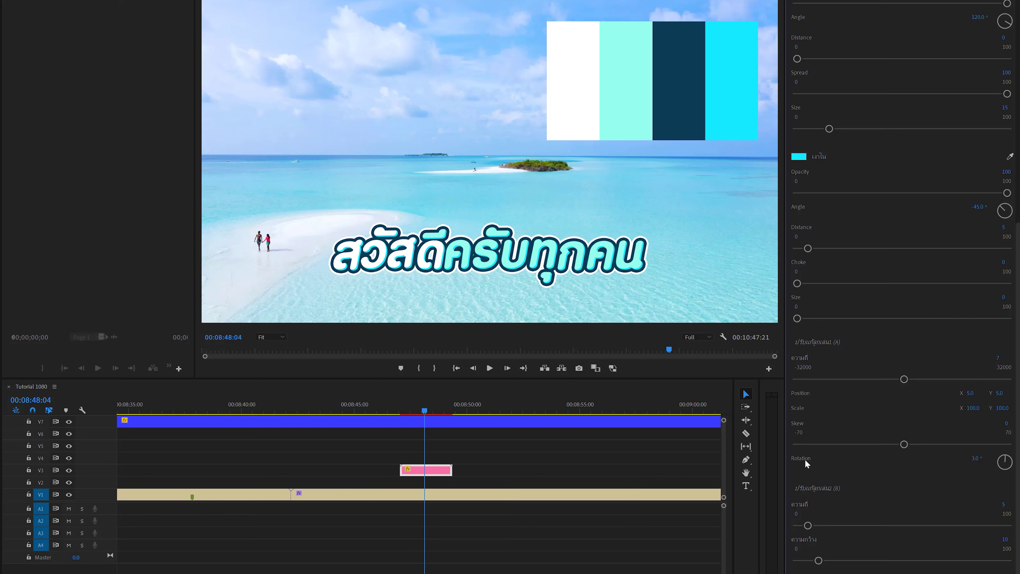
Set the letters' rotation to 39° and reduce the width setting to 0.
{"action": "left_click", "coordinate": [982, 459]}
{"action": "type", "text": "39"}
{"action": "key", "text": "Return"}
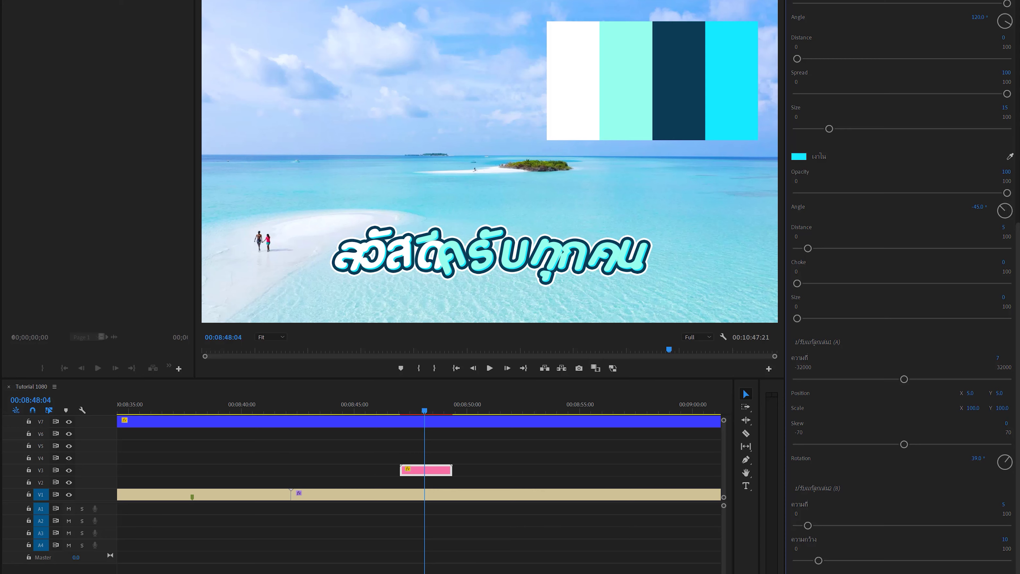
{"action": "left_click_drag", "start_coordinate": [819, 560], "coordinate": [797, 560]}
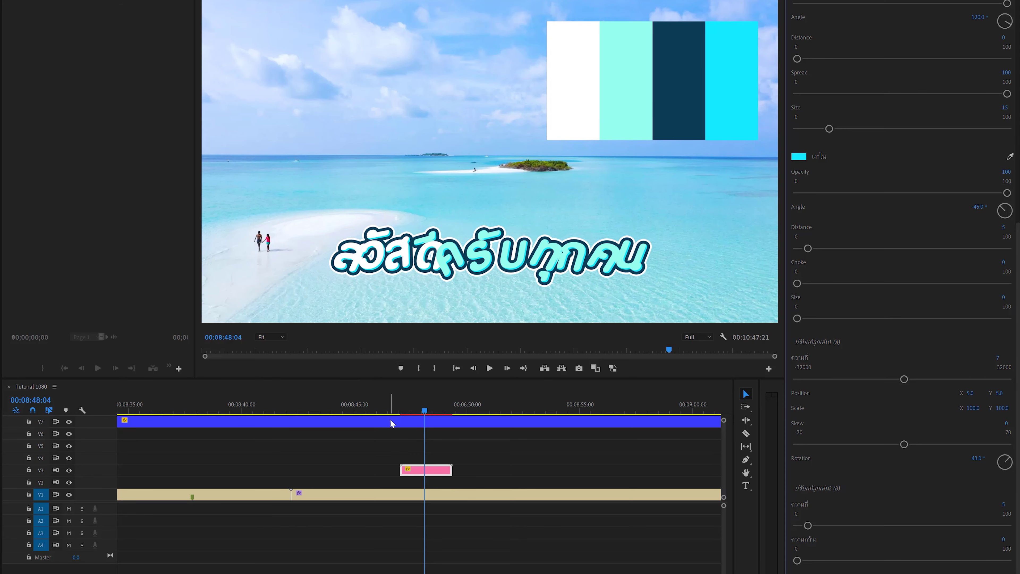
Replay the title's entrance three times from before the clip, then select the pink title clip.
{"action": "left_click", "coordinate": [397, 408]}
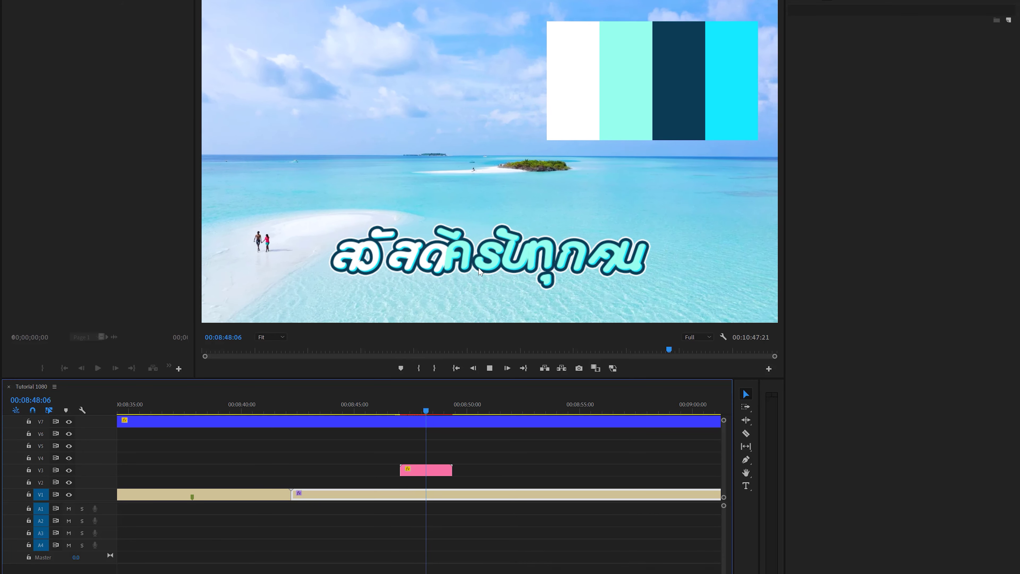
{"action": "key", "text": "space"}
{"action": "left_click", "coordinate": [398, 408]}
{"action": "key", "text": "space"}
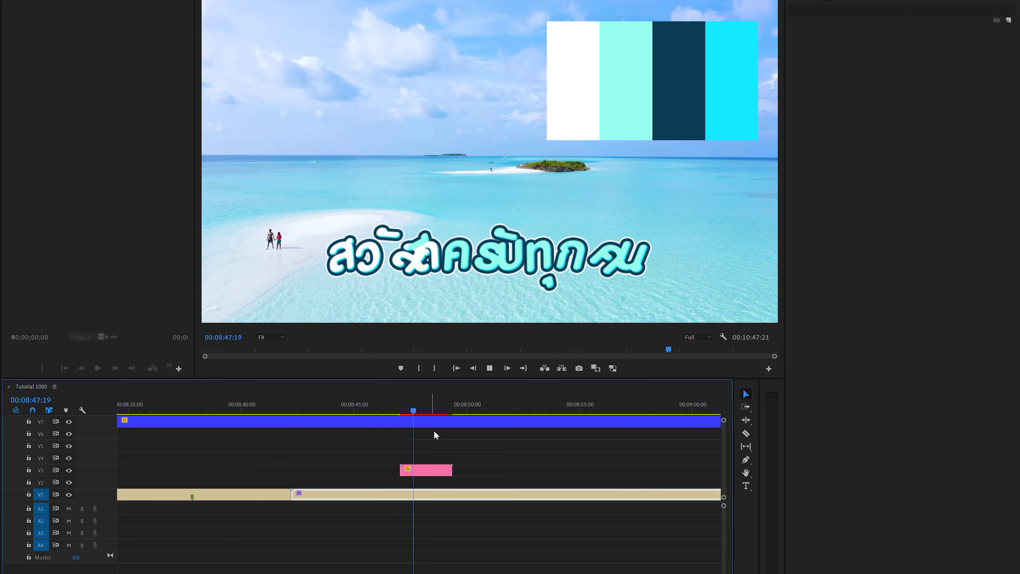
{"action": "left_click", "coordinate": [390, 408]}
{"action": "key", "text": "space"}
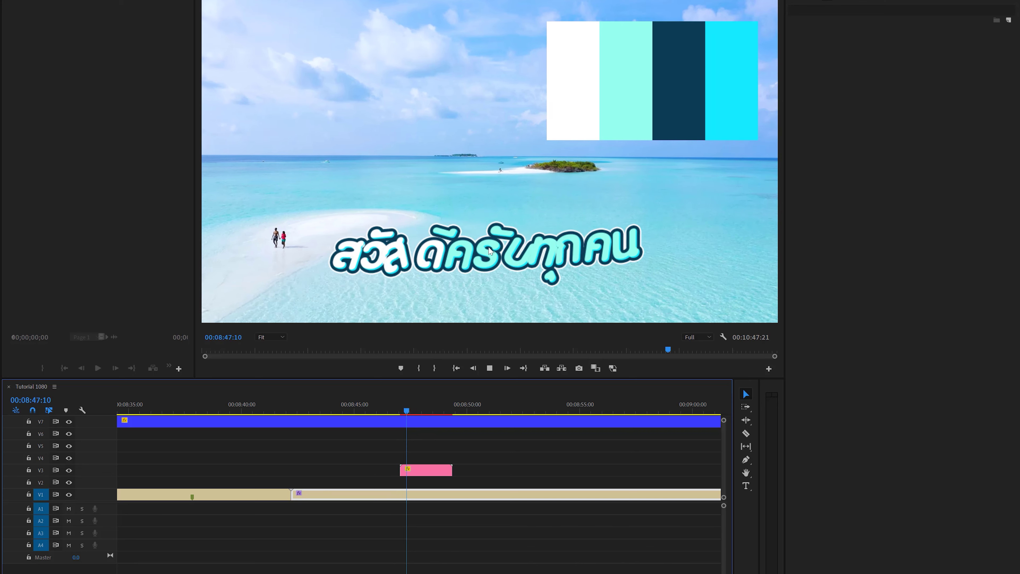
{"action": "left_click", "coordinate": [435, 475]}
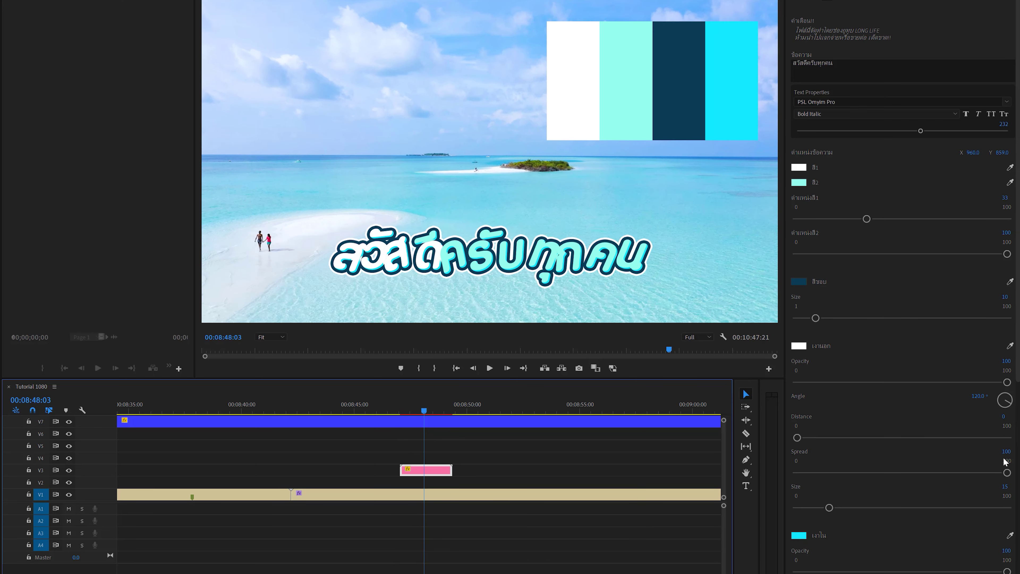
Scrub the title characters' vertical offset to 98 and preview the animation.
{"action": "scroll", "coordinate": [920, 463], "scroll_direction": "down", "scroll_amount": 3}
{"action": "scroll", "coordinate": [928, 434], "scroll_direction": "down", "scroll_amount": 2}
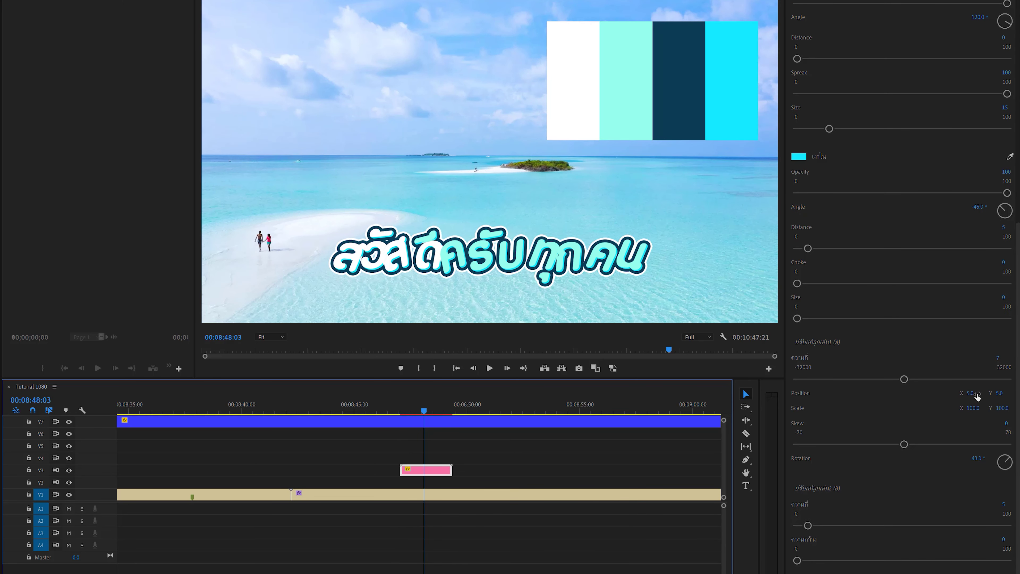
{"action": "left_click_drag", "start_coordinate": [999, 393], "coordinate": [1018, 394]}
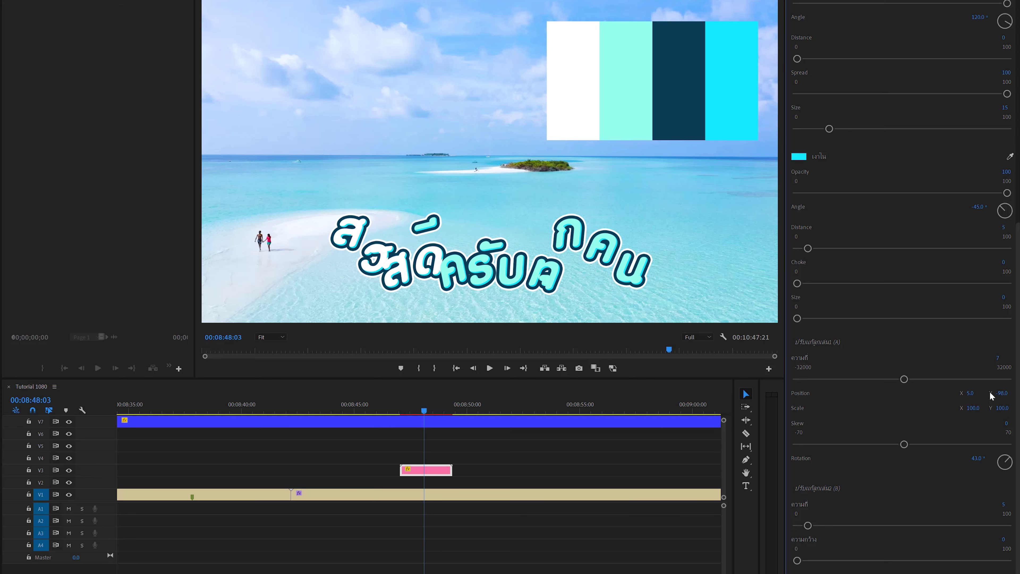
{"action": "left_click", "coordinate": [388, 410]}
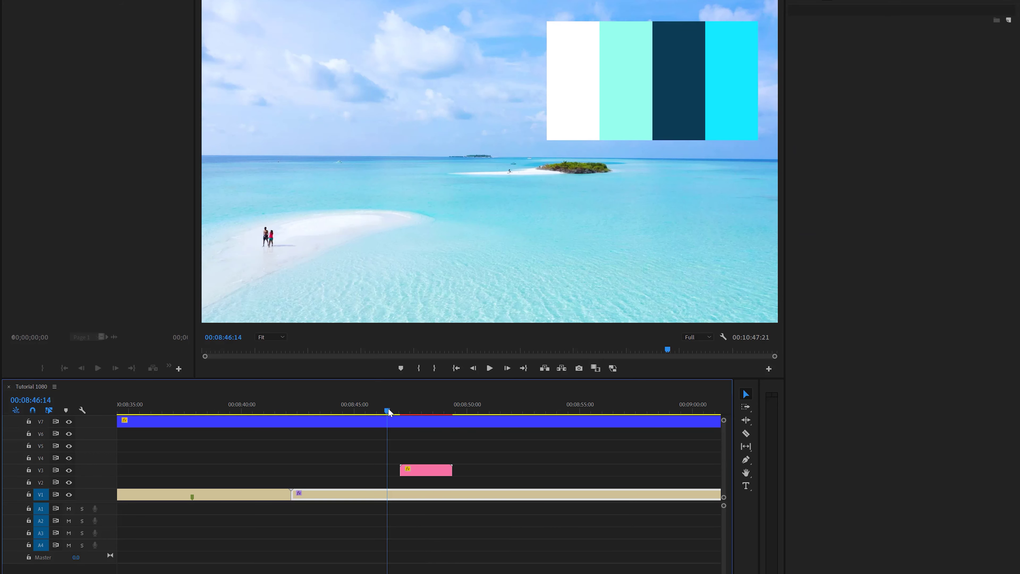
{"action": "key", "text": "space"}
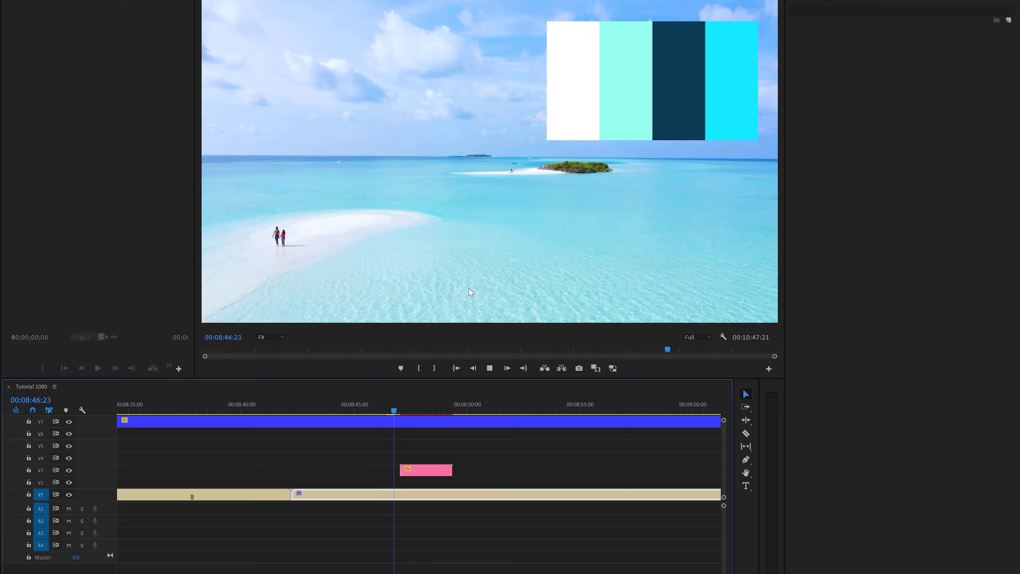
{"action": "key", "text": "space"}
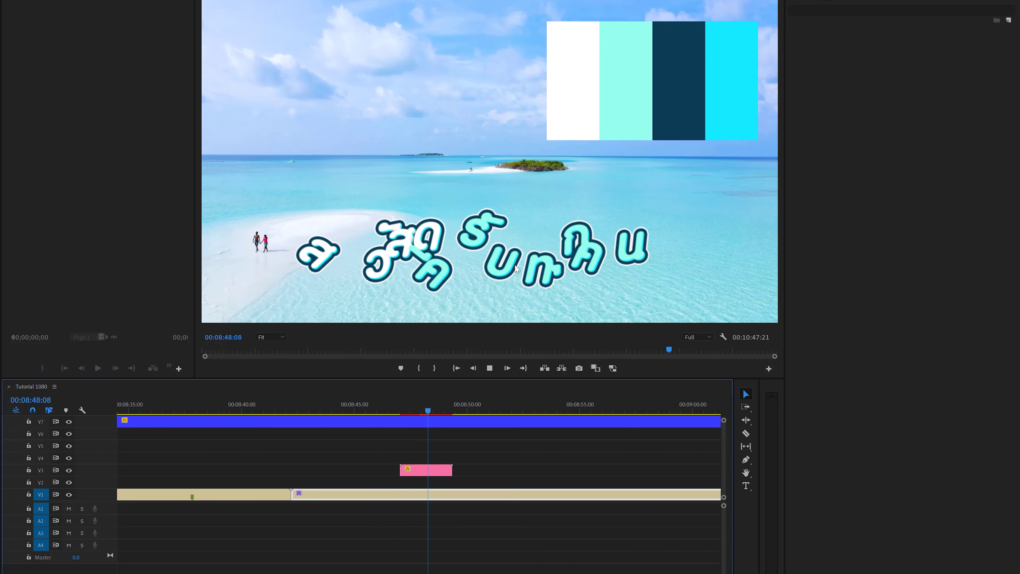
On the pink title clip, set Position X and Y to 5 and Rotation to 3°.
{"action": "left_click", "coordinate": [474, 256]}
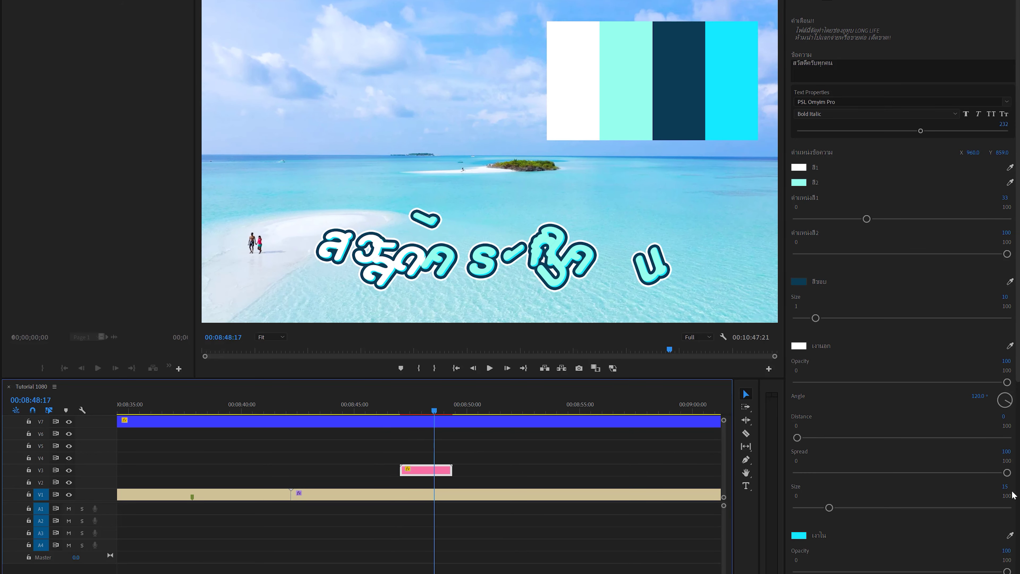
{"action": "scroll", "coordinate": [890, 464], "scroll_direction": "down", "scroll_amount": 3}
{"action": "scroll", "coordinate": [893, 471], "scroll_direction": "down", "scroll_amount": 3}
{"action": "scroll", "coordinate": [916, 485], "scroll_direction": "down", "scroll_amount": 3}
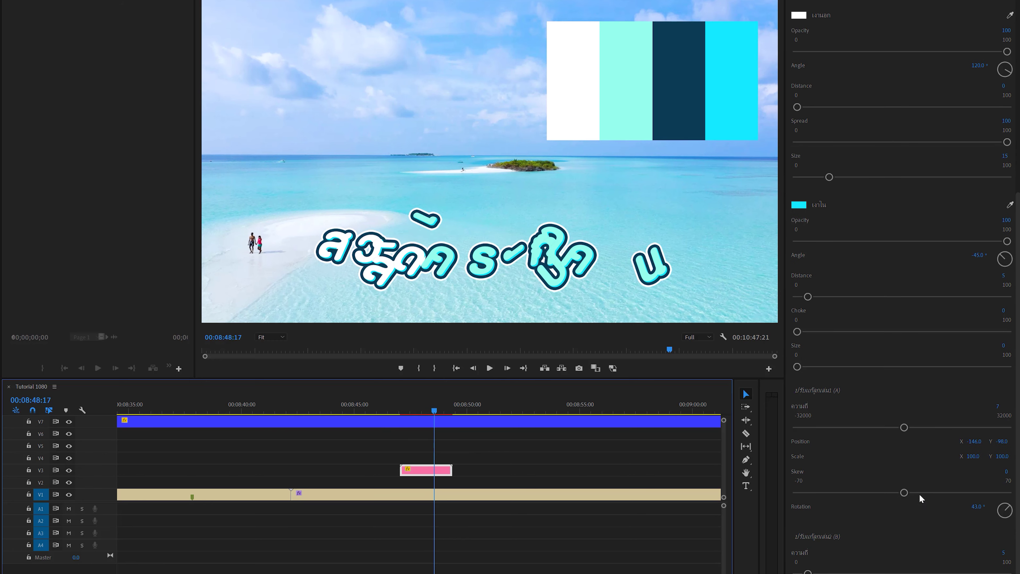
{"action": "left_click", "coordinate": [972, 442]}
{"action": "type", "text": "5"}
{"action": "key", "text": "Tab"}
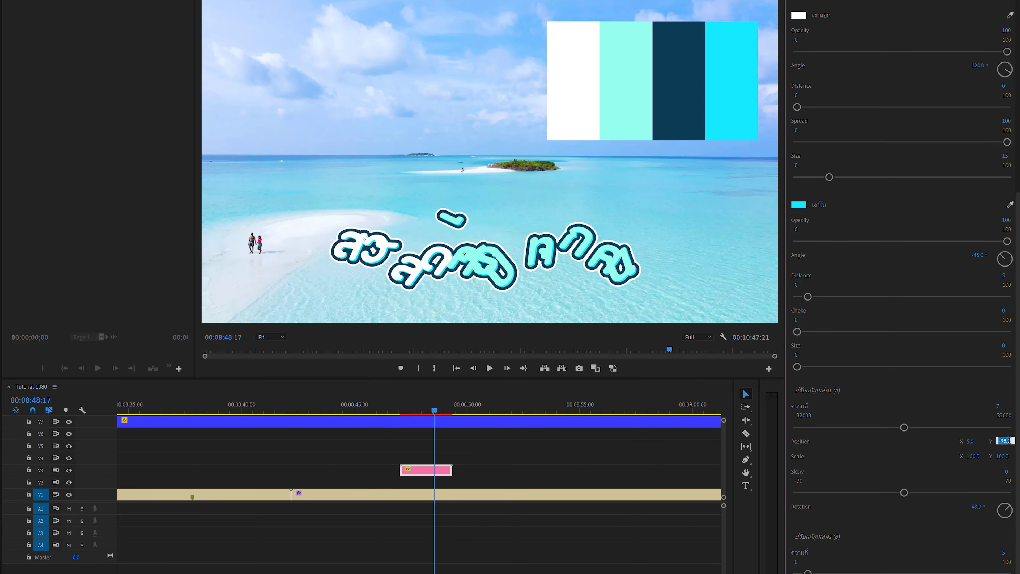
{"action": "type", "text": "5"}
{"action": "left_click", "coordinate": [980, 507]}
{"action": "type", "text": "3"}
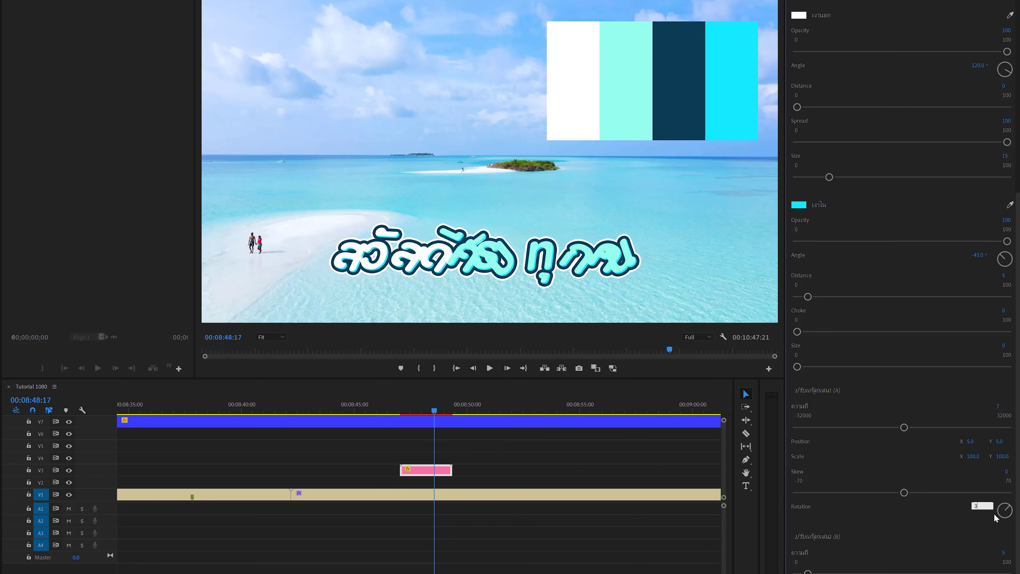
{"action": "key", "text": "Return"}
Replay the title from its start to preview the new offset and rotation.
{"action": "left_click", "coordinate": [550, 470]}
{"action": "key", "text": "Up"}
{"action": "key", "text": "space"}
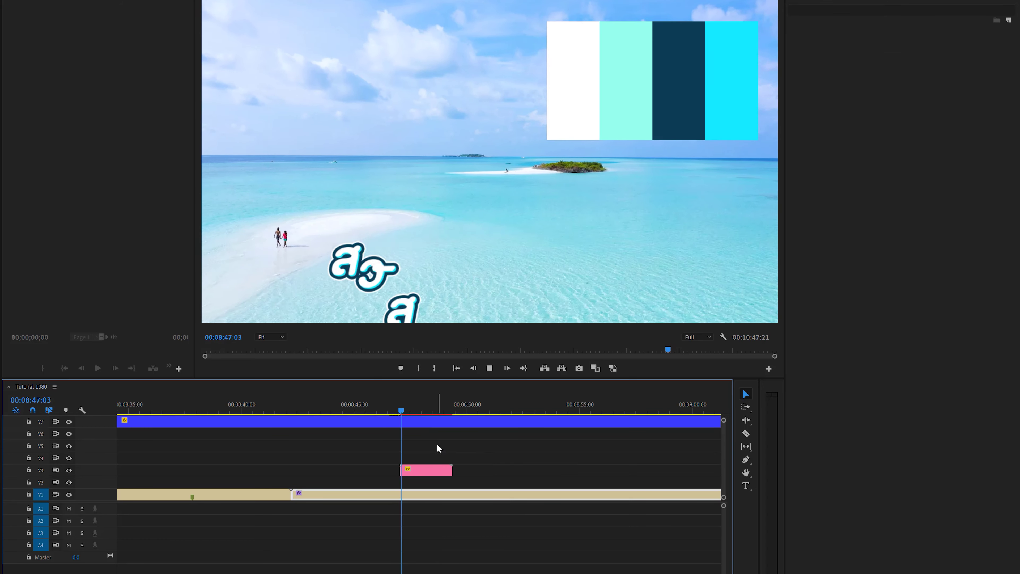
{"action": "key", "text": "space"}
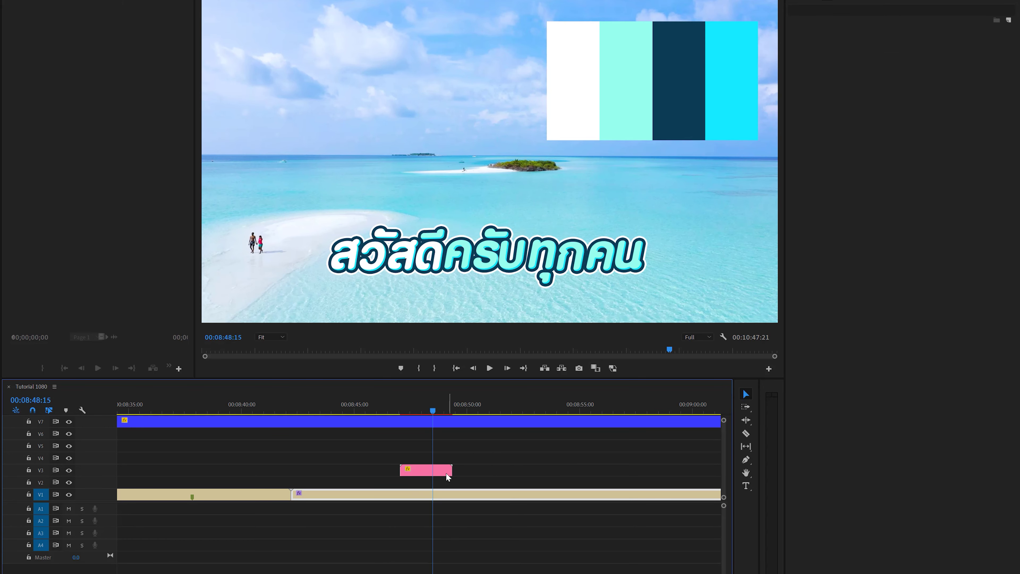
{"action": "left_click", "coordinate": [448, 476]}
{"action": "scroll", "coordinate": [962, 506], "scroll_direction": "down", "scroll_amount": 10}
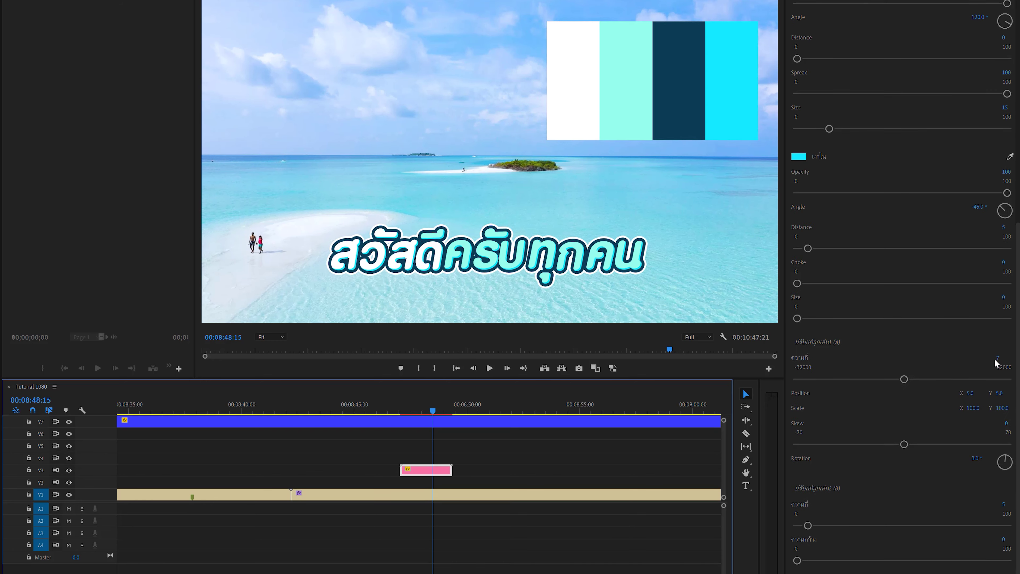
{"action": "left_click", "coordinate": [1001, 358]}
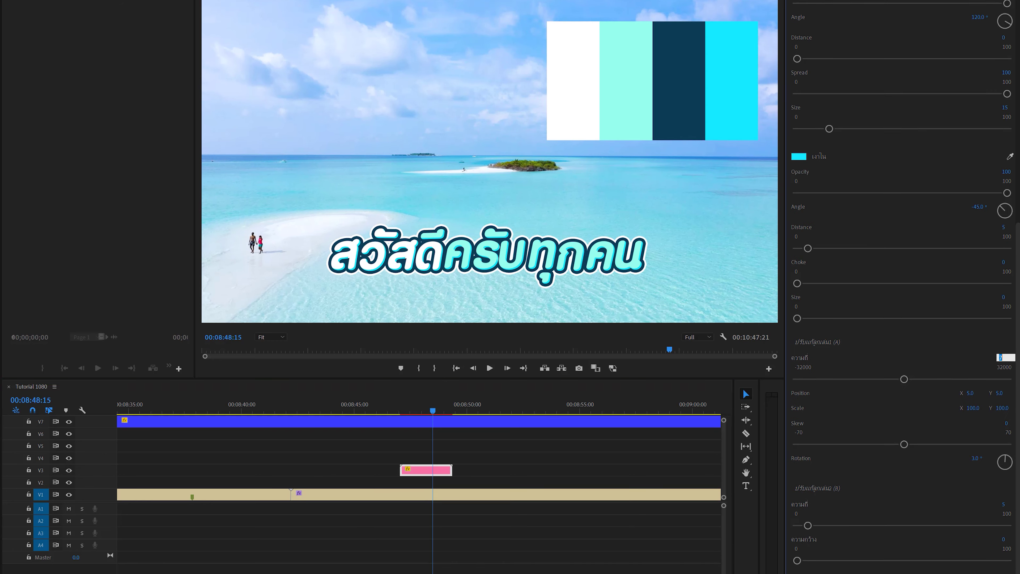
{"action": "type", "text": "11"}
{"action": "key", "text": "Return"}
{"action": "left_click", "coordinate": [397, 408]}
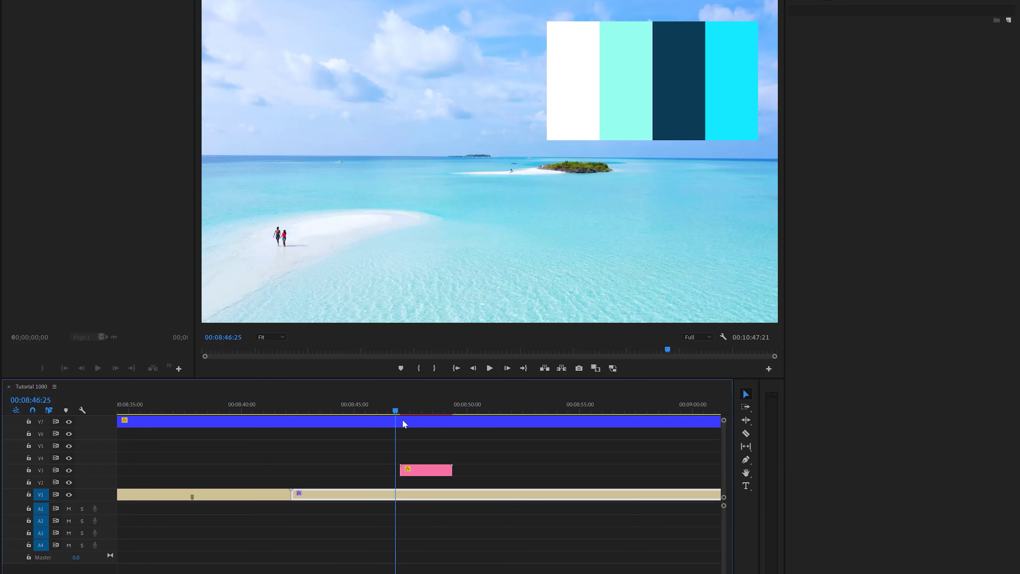
{"action": "key", "text": "space"}
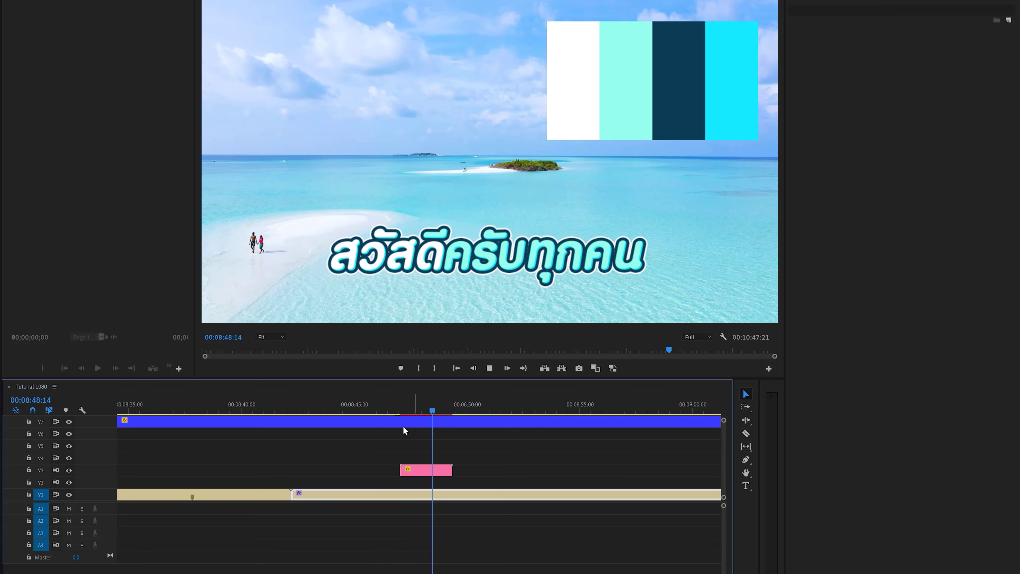
{"action": "left_click", "coordinate": [393, 408]}
{"action": "key", "text": "space"}
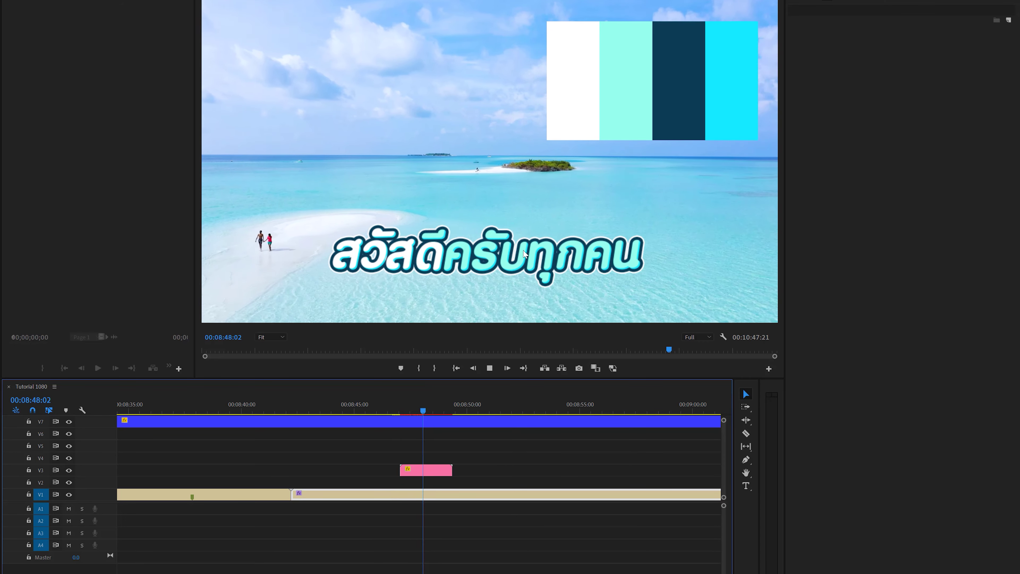
{"action": "left_click", "coordinate": [398, 410]}
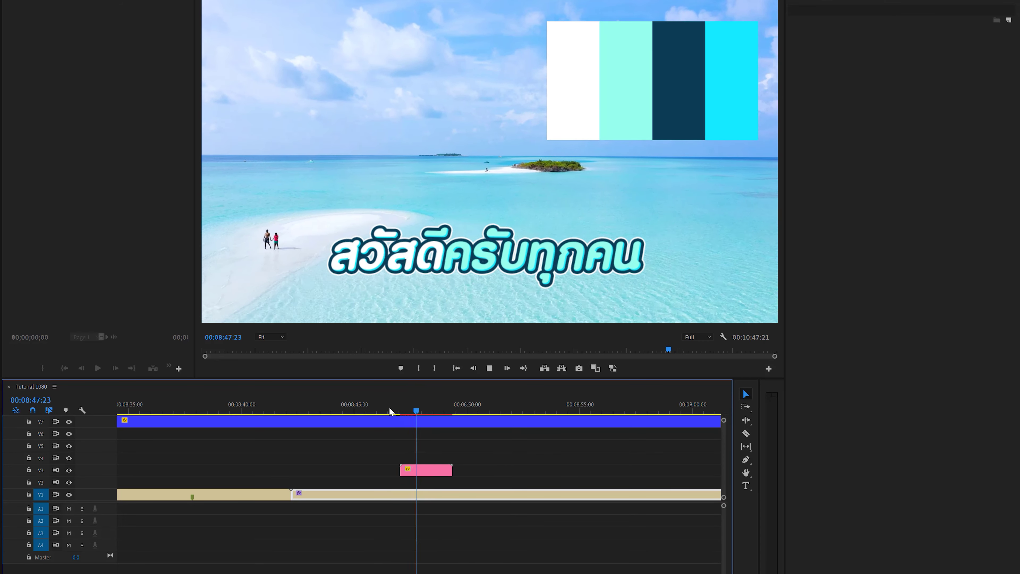
{"action": "key", "text": "space"}
{"action": "key", "text": "space"}
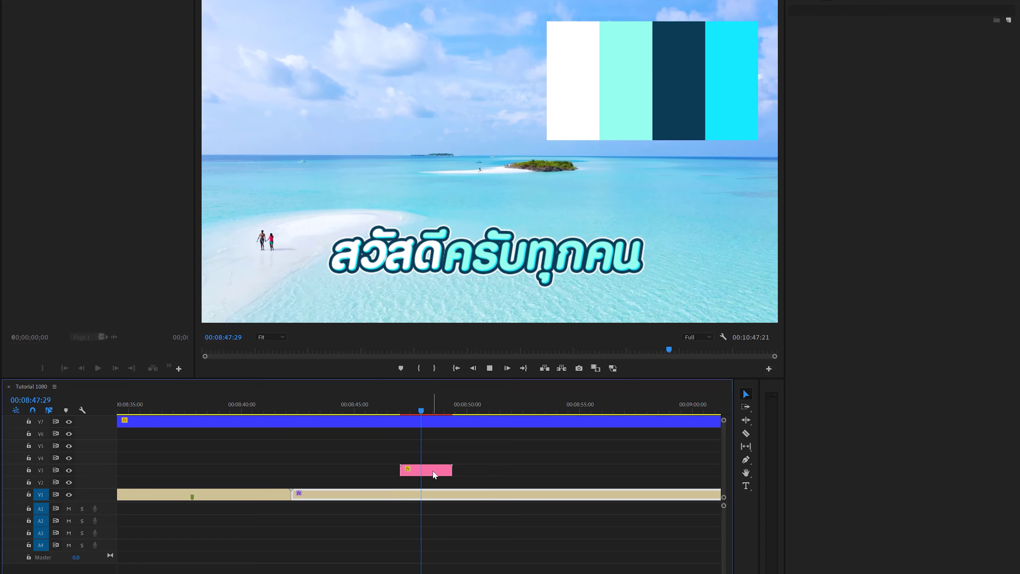
{"action": "left_click", "coordinate": [434, 474]}
{"action": "scroll", "coordinate": [888, 460], "scroll_direction": "down", "scroll_amount": 5}
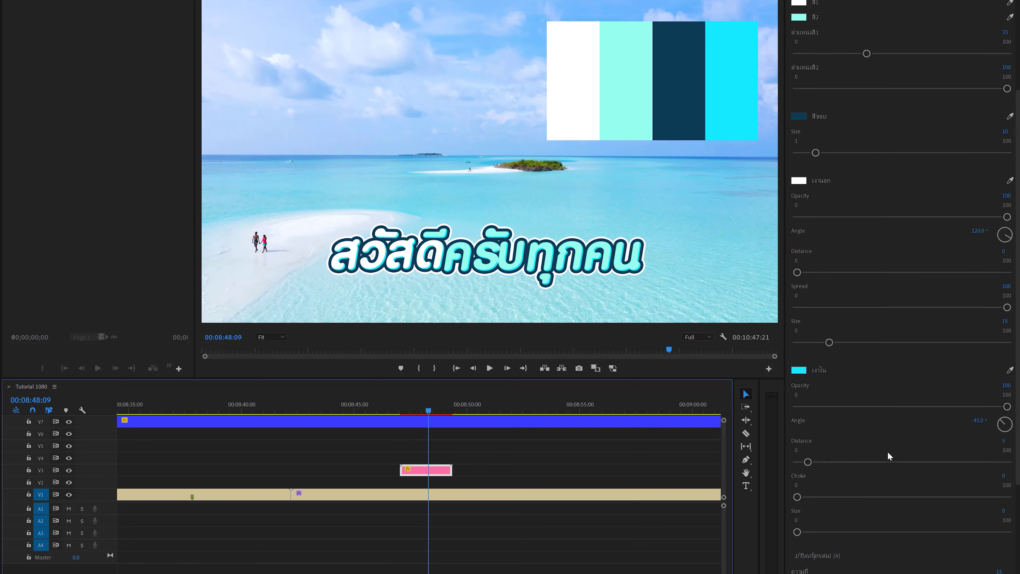
{"action": "scroll", "coordinate": [887, 451], "scroll_direction": "down", "scroll_amount": 5}
{"action": "scroll", "coordinate": [887, 470], "scroll_direction": "down", "scroll_amount": 3}
{"action": "left_click", "coordinate": [1002, 435]}
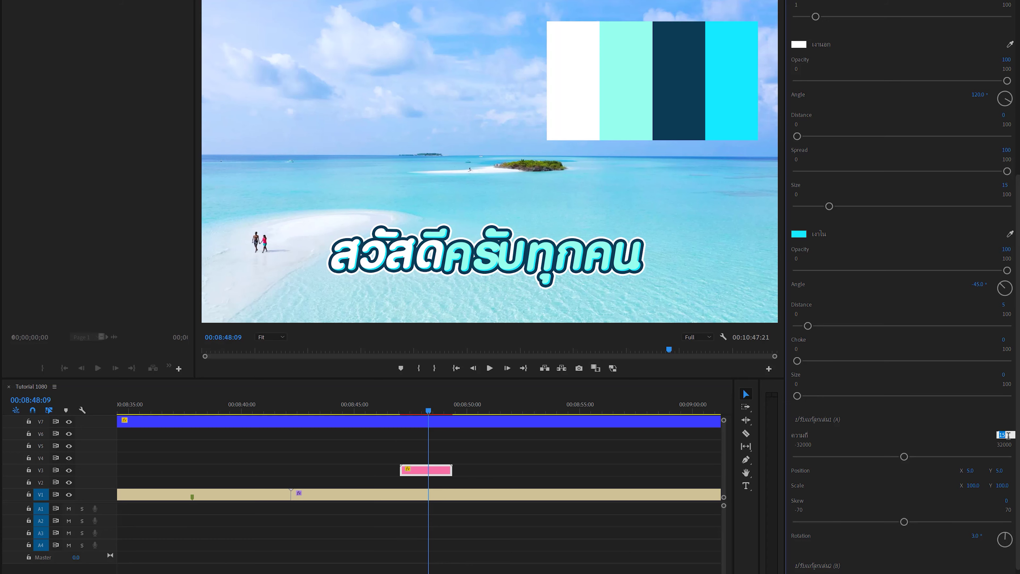
{"action": "type", "text": "7"}
{"action": "key", "text": "Return"}
{"action": "left_click", "coordinate": [392, 410]}
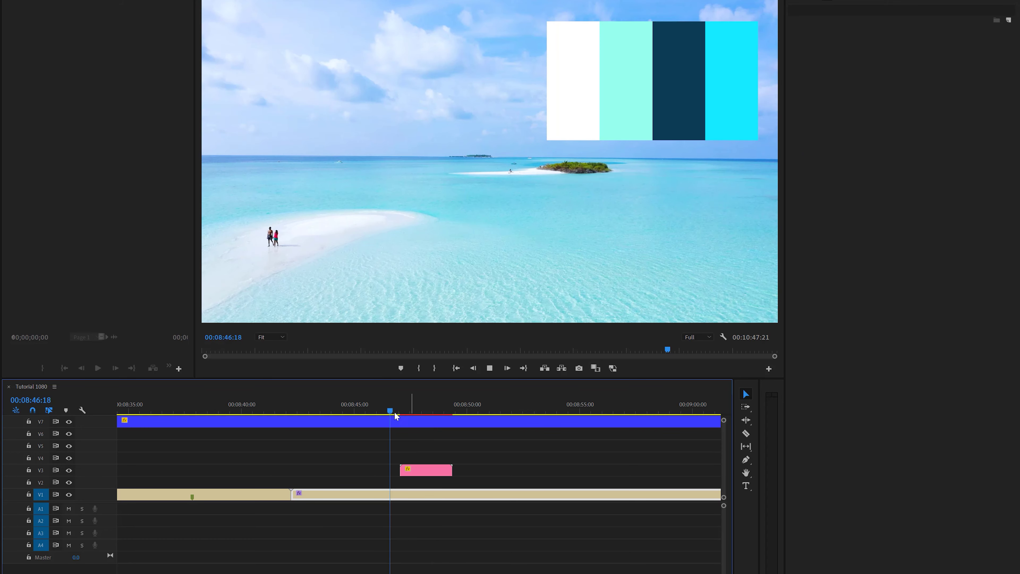
{"action": "key", "text": "space"}
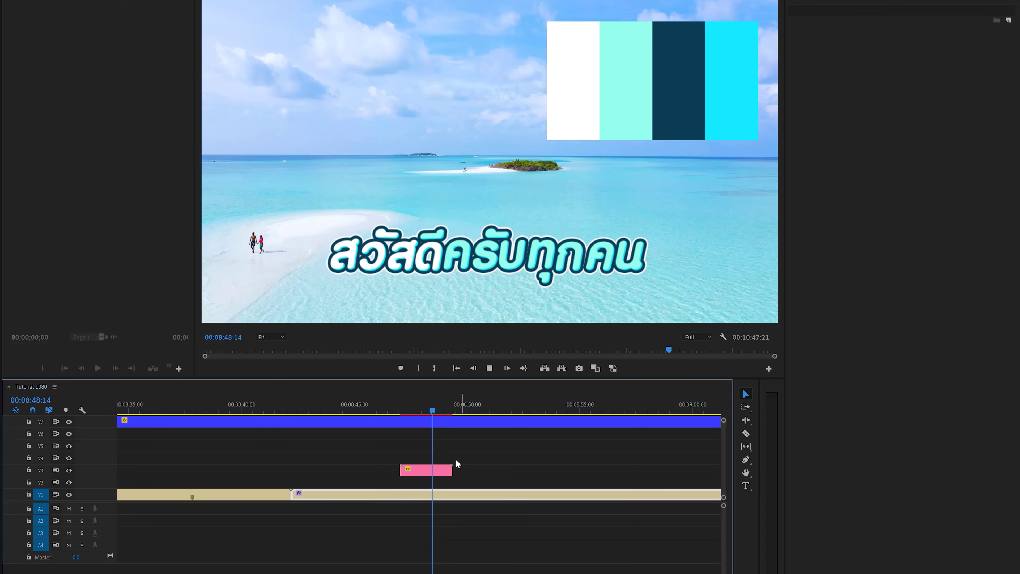
{"action": "left_click", "coordinate": [448, 470]}
{"action": "scroll", "coordinate": [854, 477], "scroll_direction": "down", "scroll_amount": 5}
{"action": "scroll", "coordinate": [854, 477], "scroll_direction": "down", "scroll_amount": 3}
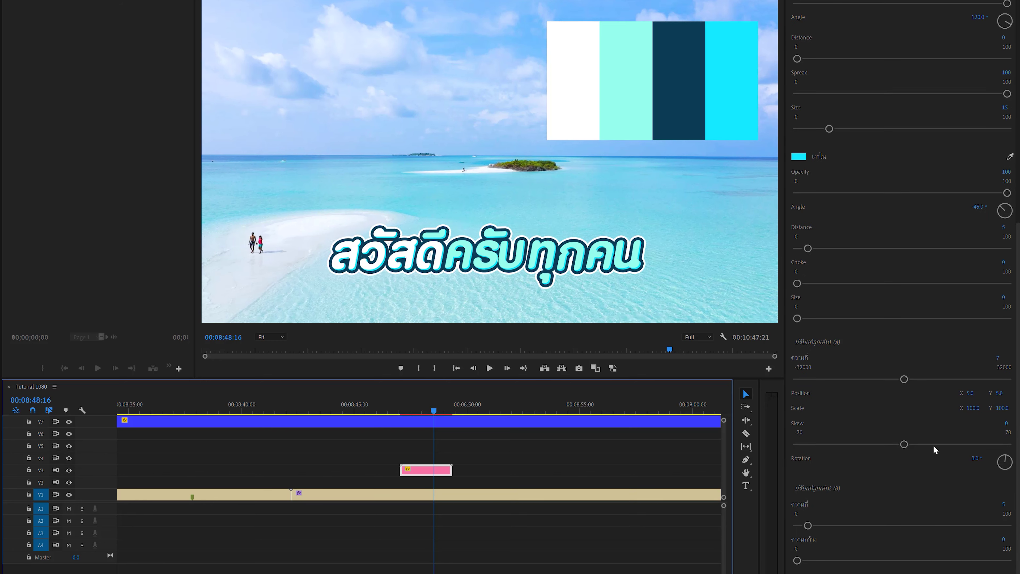
Set the title's Rotation to 0° and its Position X and Y offsets to 0.
{"action": "left_click", "coordinate": [977, 459]}
{"action": "type", "text": "0"}
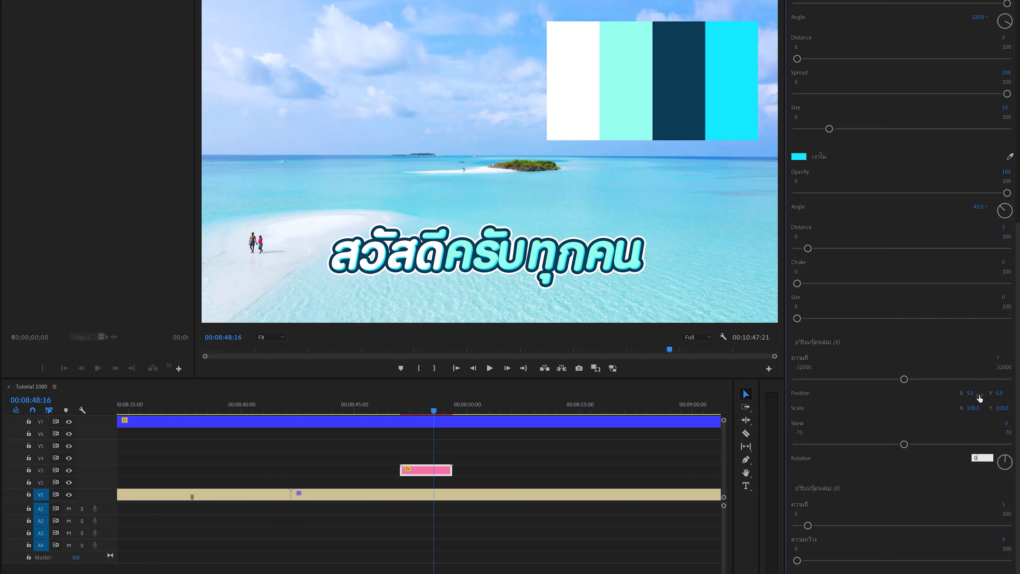
{"action": "left_click", "coordinate": [971, 393]}
{"action": "type", "text": "0"}
{"action": "key", "text": "Tab"}
{"action": "type", "text": "0"}
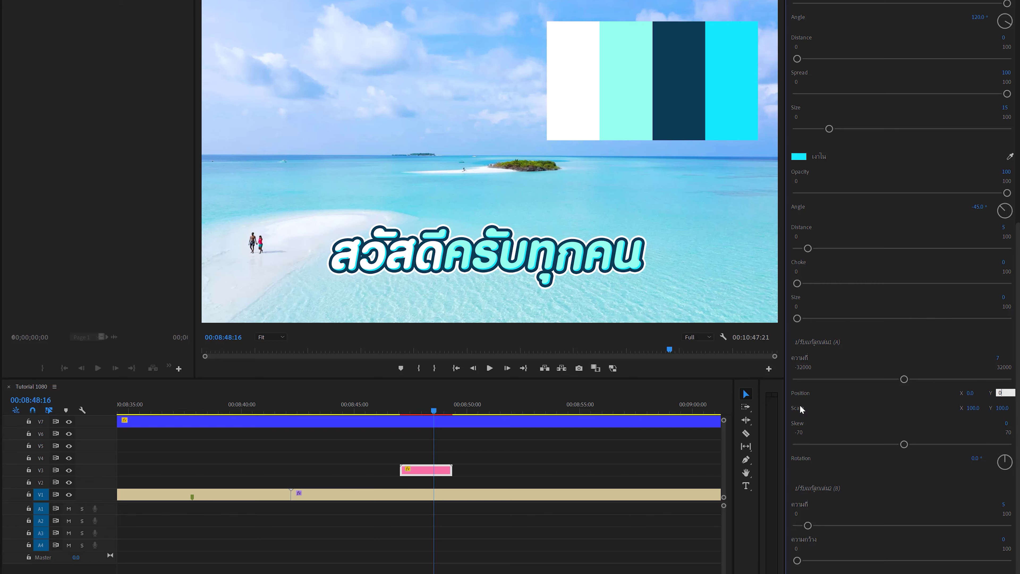
{"action": "key", "text": "Return"}
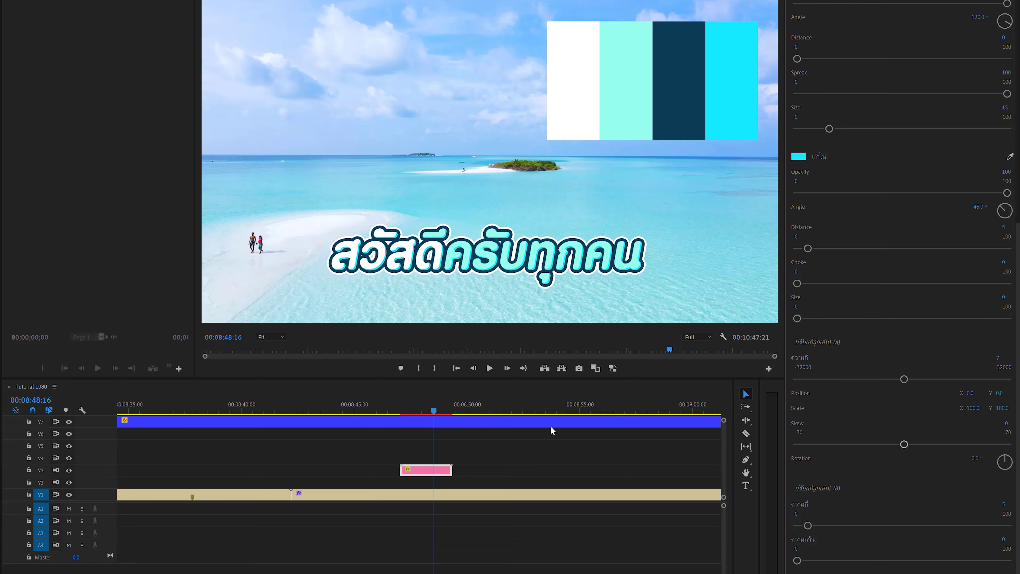
Preview the now-level title, then reselect the V3 title clip's graphic settings.
{"action": "left_click", "coordinate": [385, 406]}
{"action": "key", "text": "space"}
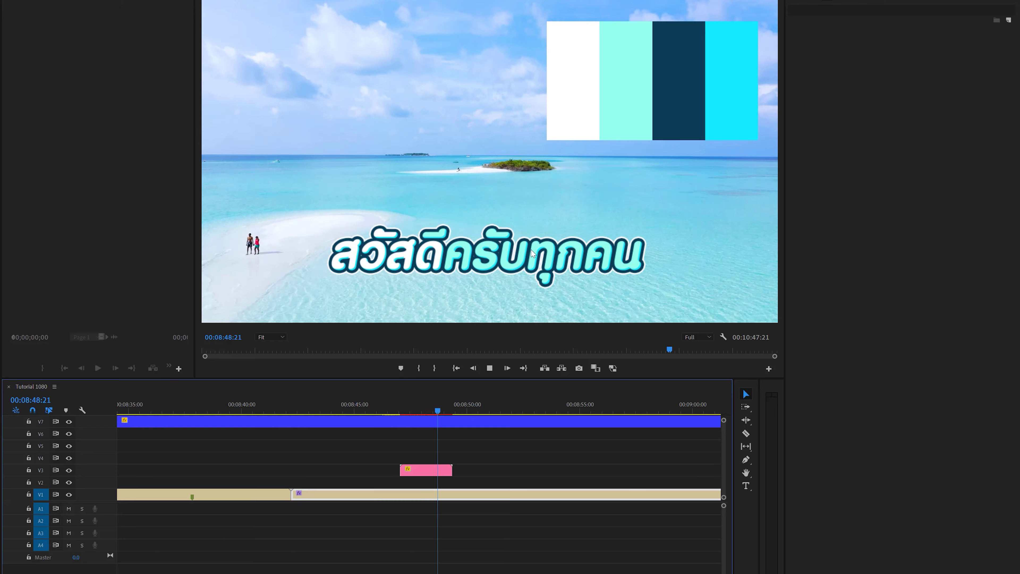
{"action": "key", "text": "space"}
{"action": "left_click", "coordinate": [430, 406]}
{"action": "left_click", "coordinate": [430, 469]}
{"action": "scroll", "coordinate": [855, 502], "scroll_direction": "down", "scroll_amount": 10}
{"action": "scroll", "coordinate": [867, 513], "scroll_direction": "down", "scroll_amount": 3}
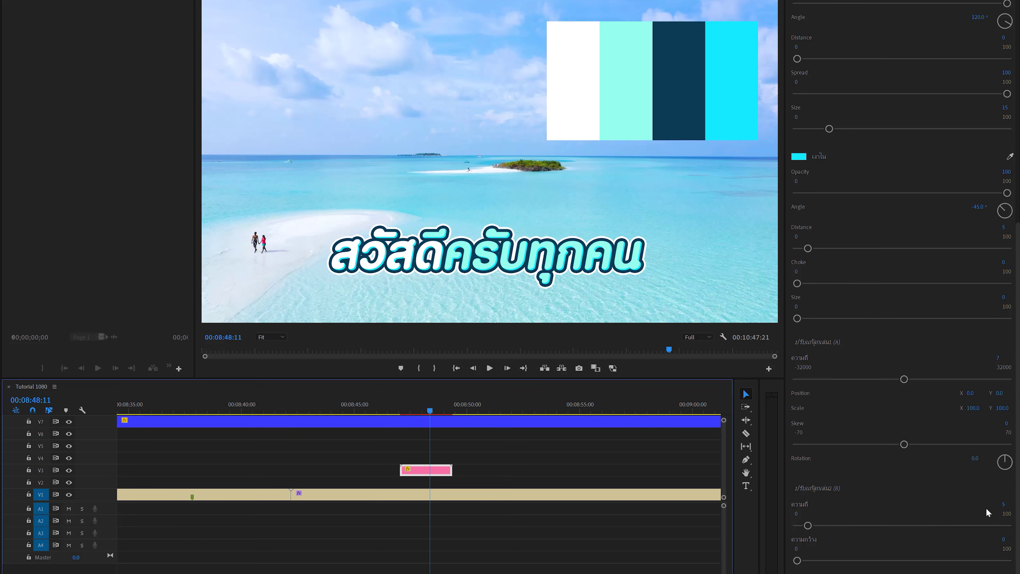
Set the title's ความกว้าง width to 40 and preview the animation.
{"action": "left_click_drag", "start_coordinate": [798, 561], "coordinate": [881, 561]}
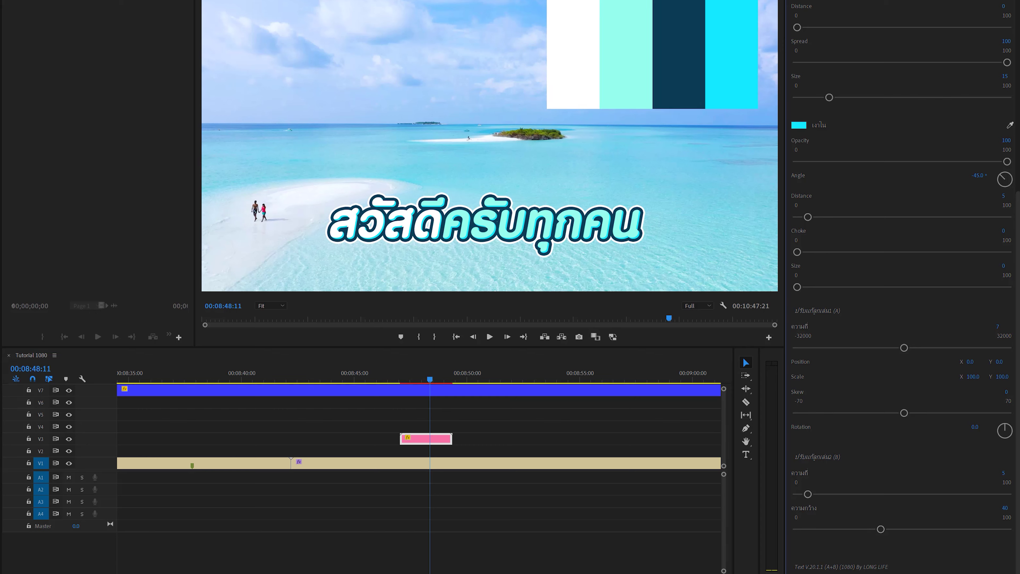
{"action": "left_click", "coordinate": [392, 378]}
{"action": "key", "text": "space"}
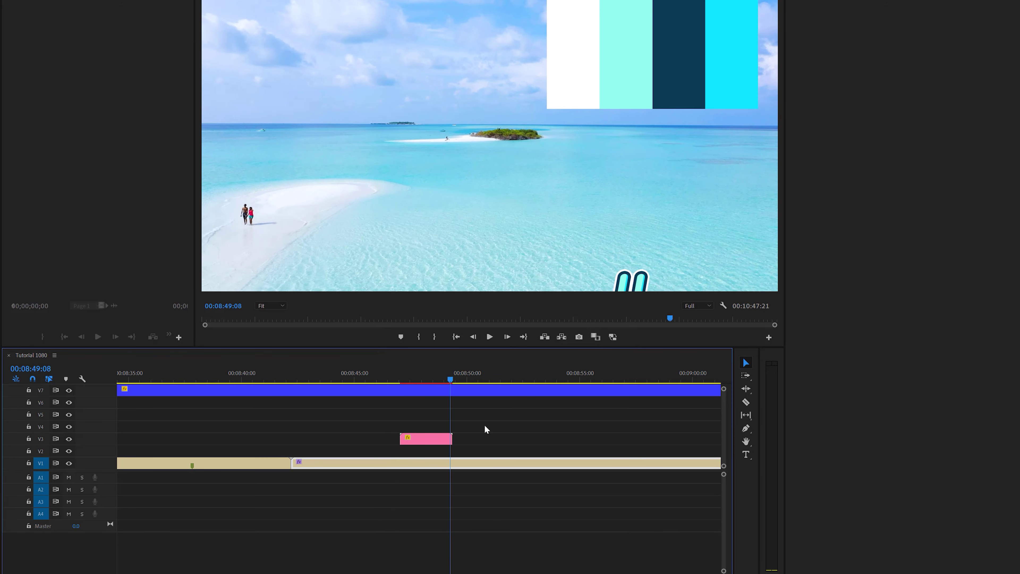
{"action": "left_click", "coordinate": [416, 378]}
{"action": "left_click", "coordinate": [425, 438]}
{"action": "scroll", "coordinate": [875, 507], "scroll_direction": "down", "scroll_amount": 8}
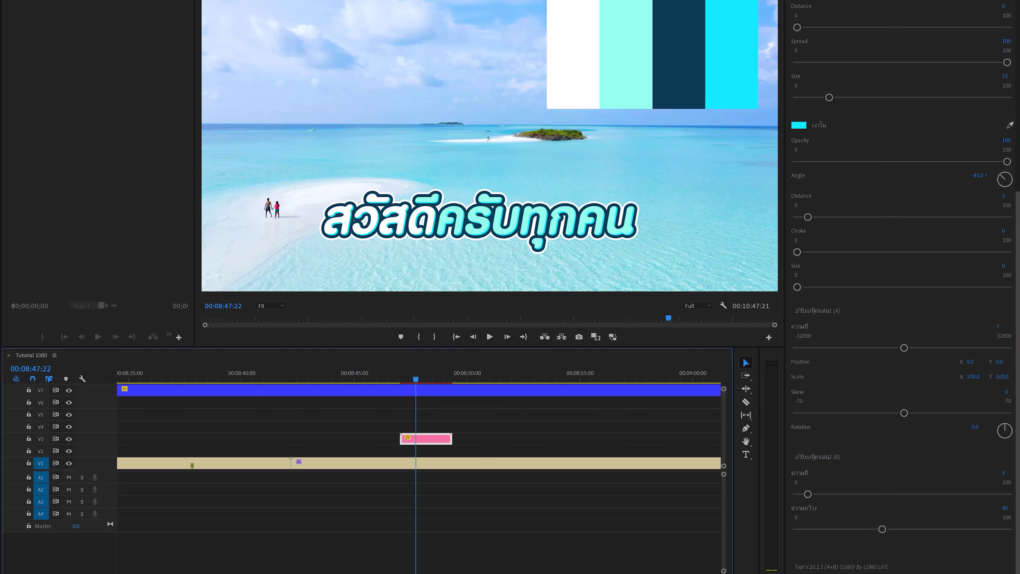
Raise the ความถี่ wave frequency to 13 and play the title back.
{"action": "left_click_drag", "start_coordinate": [1008, 475], "coordinate": [1010, 475]}
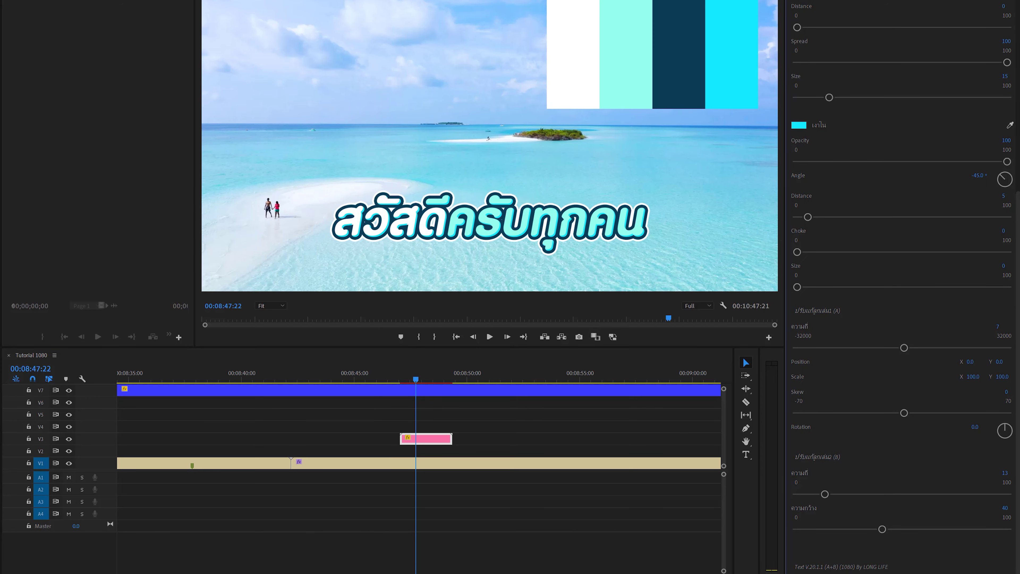
{"action": "left_click", "coordinate": [387, 380]}
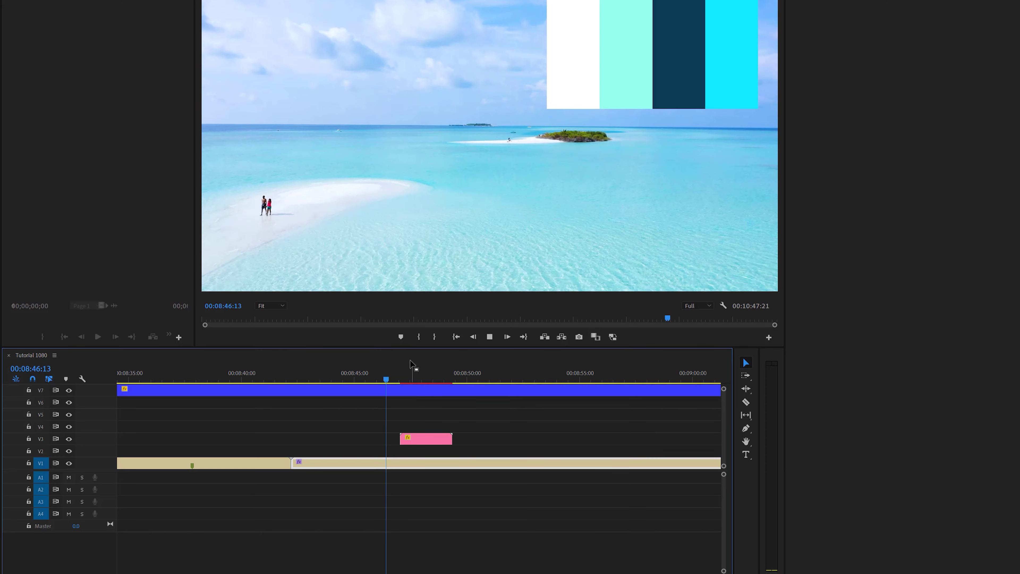
{"action": "key", "text": "space"}
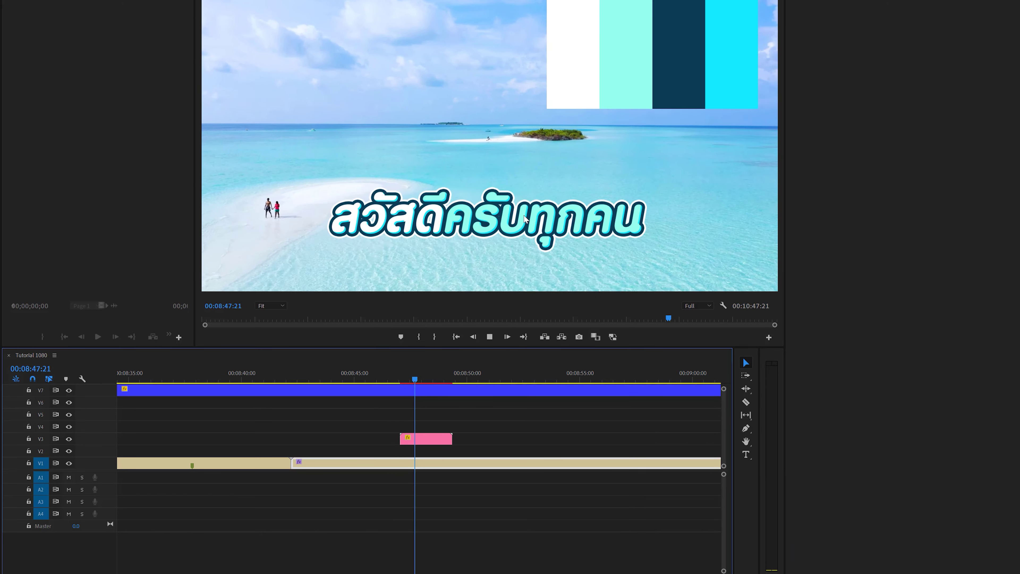
{"action": "key", "text": "space"}
{"action": "left_click", "coordinate": [436, 442]}
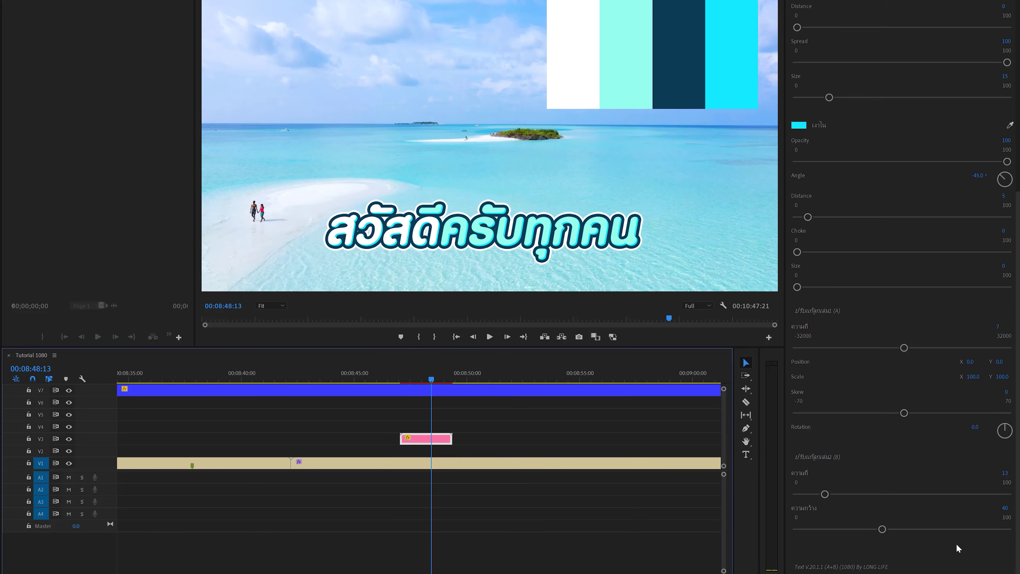
Lower the wave frequency to 5 and replay the title several times.
{"action": "left_click_drag", "start_coordinate": [1005, 474], "coordinate": [926, 449]}
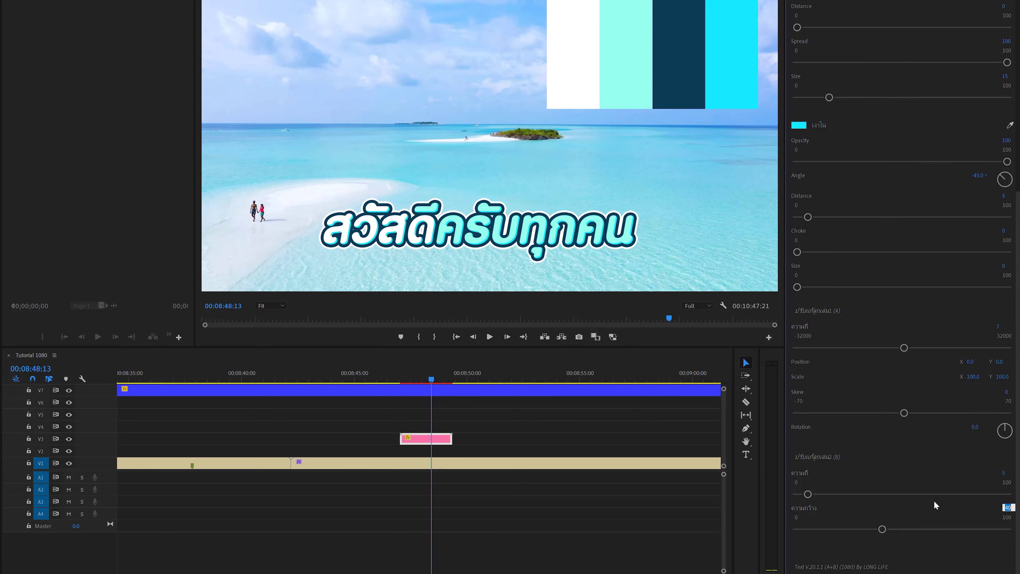
{"action": "left_click", "coordinate": [383, 382]}
{"action": "key", "text": "space"}
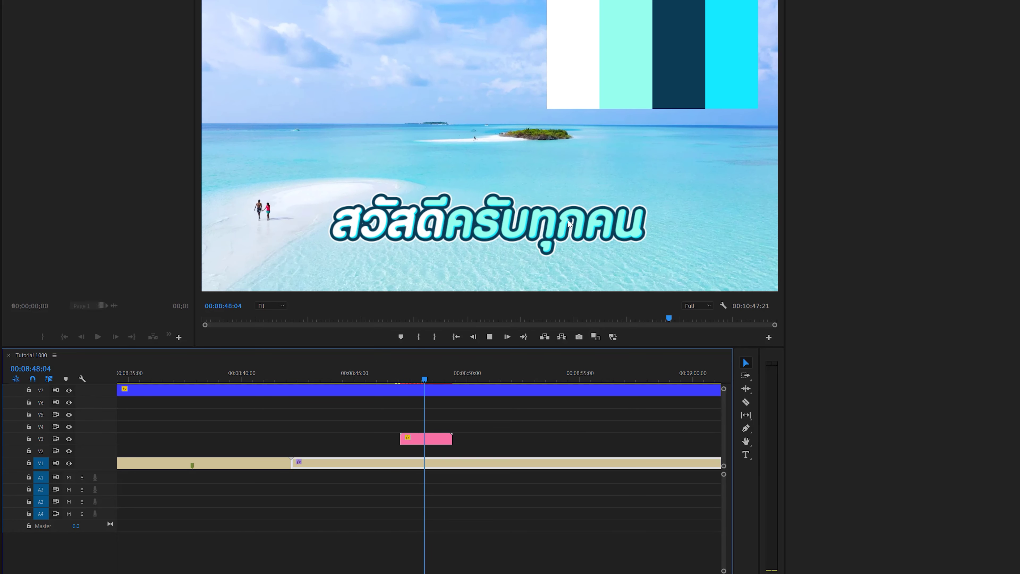
{"action": "key", "text": "space"}
{"action": "left_click_drag", "start_coordinate": [405, 371], "coordinate": [386, 373]}
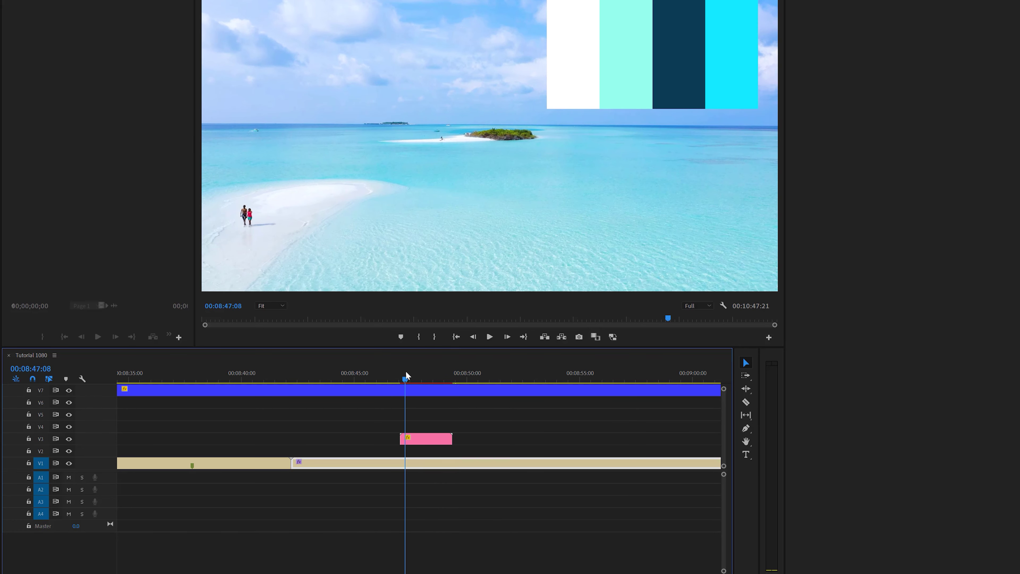
{"action": "key", "text": "space"}
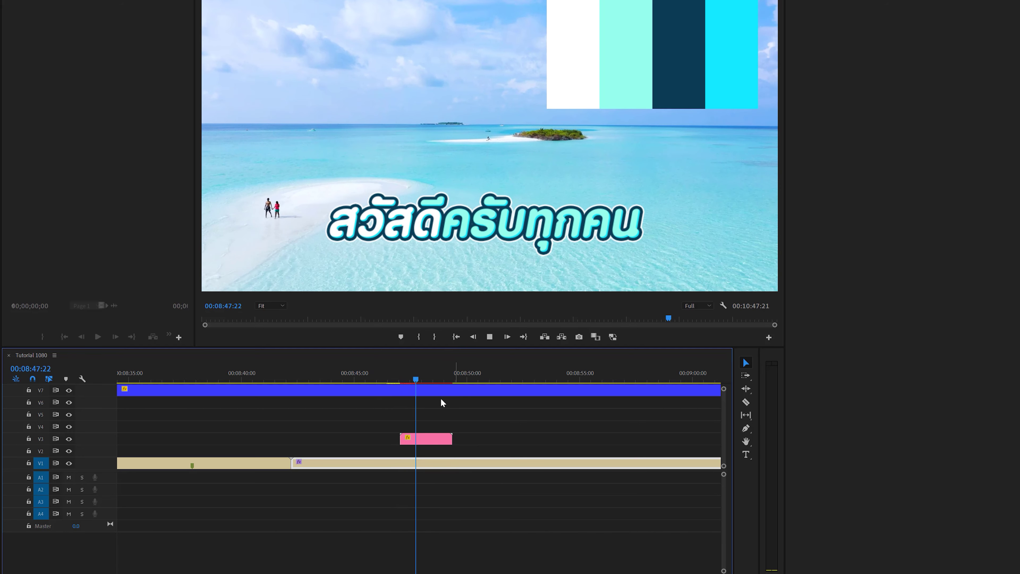
{"action": "left_click", "coordinate": [397, 373]}
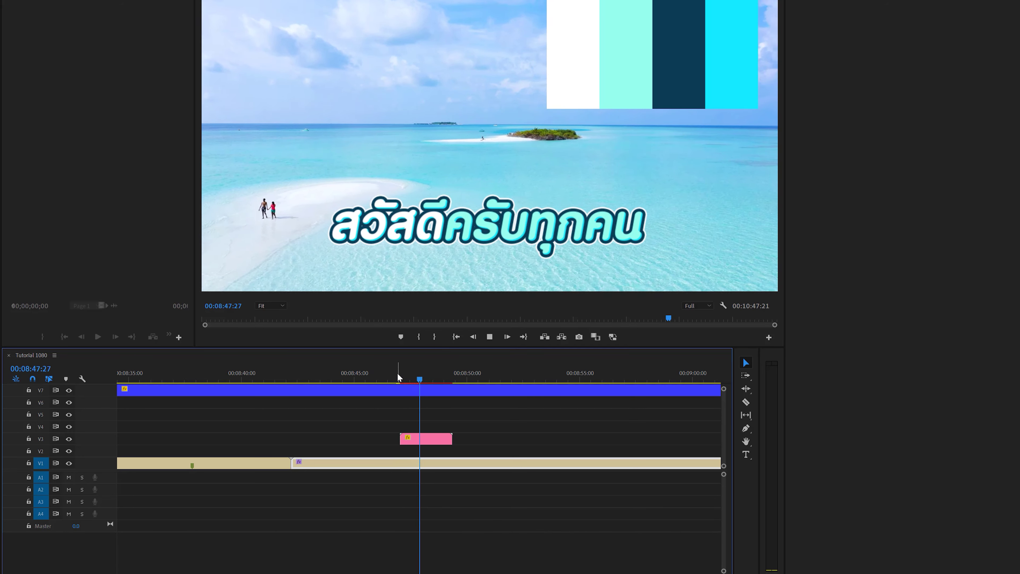
{"action": "left_click", "coordinate": [397, 374]}
{"action": "key", "text": "space"}
Move the playhead to about 5:30 in the sequence and zoom the timeline in there.
{"action": "left_click", "coordinate": [438, 441]}
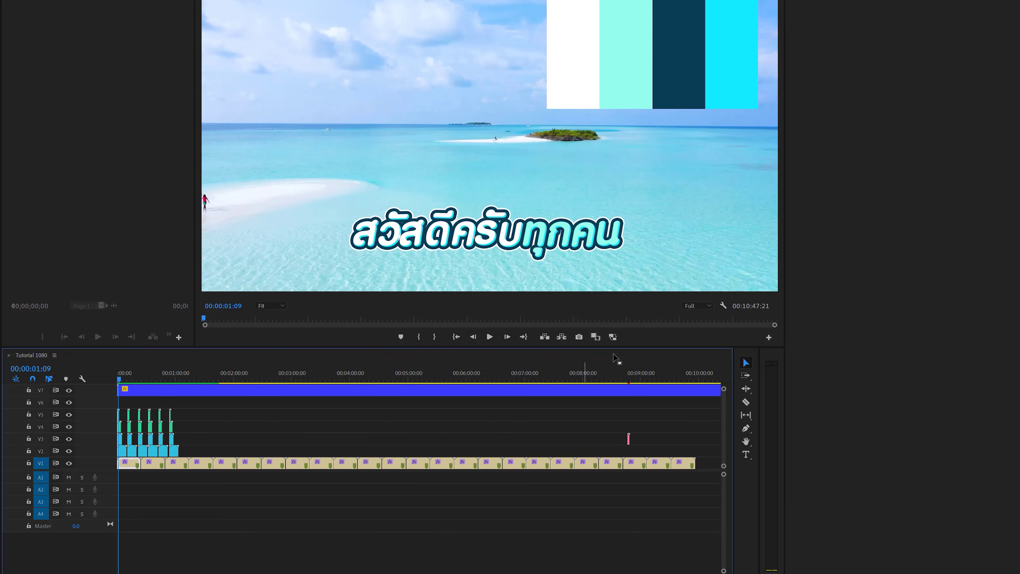
{"action": "left_click", "coordinate": [589, 374]}
{"action": "left_click", "coordinate": [132, 373]}
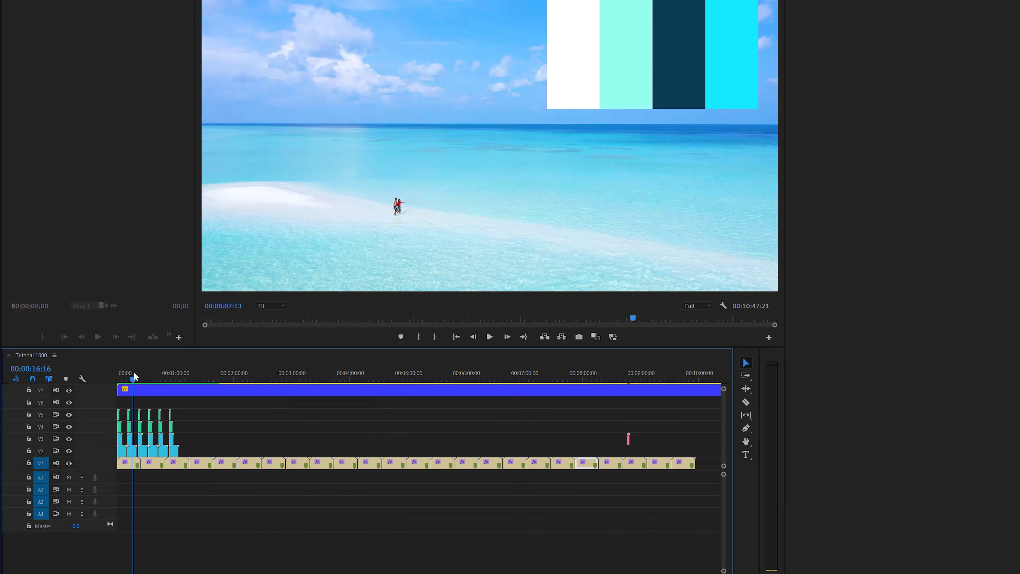
{"action": "key", "text": "equal"}
{"action": "key", "text": "equal"}
{"action": "key", "text": "equal"}
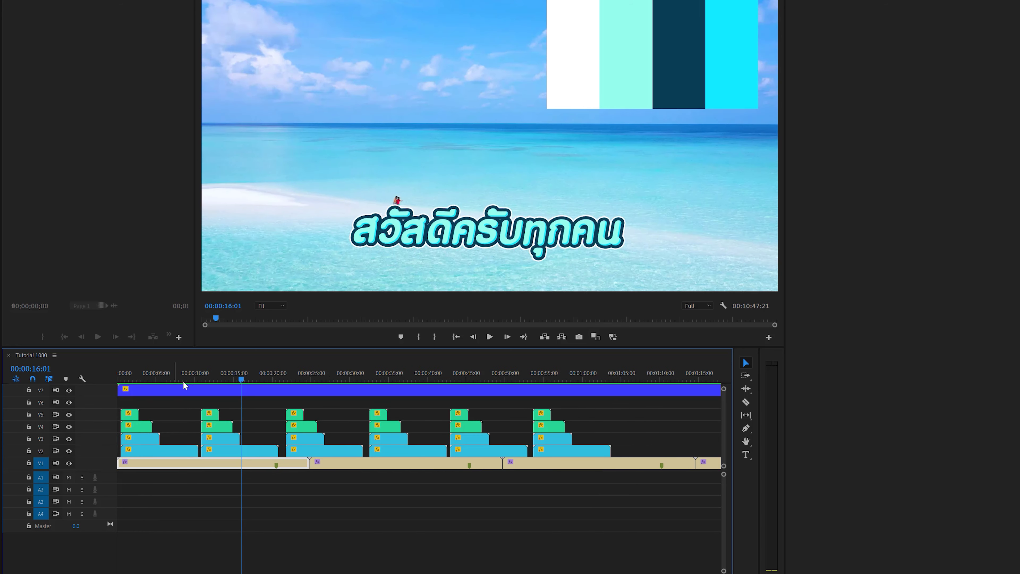
{"action": "key", "text": "minus"}
{"action": "key", "text": "minus"}
{"action": "key", "text": "minus"}
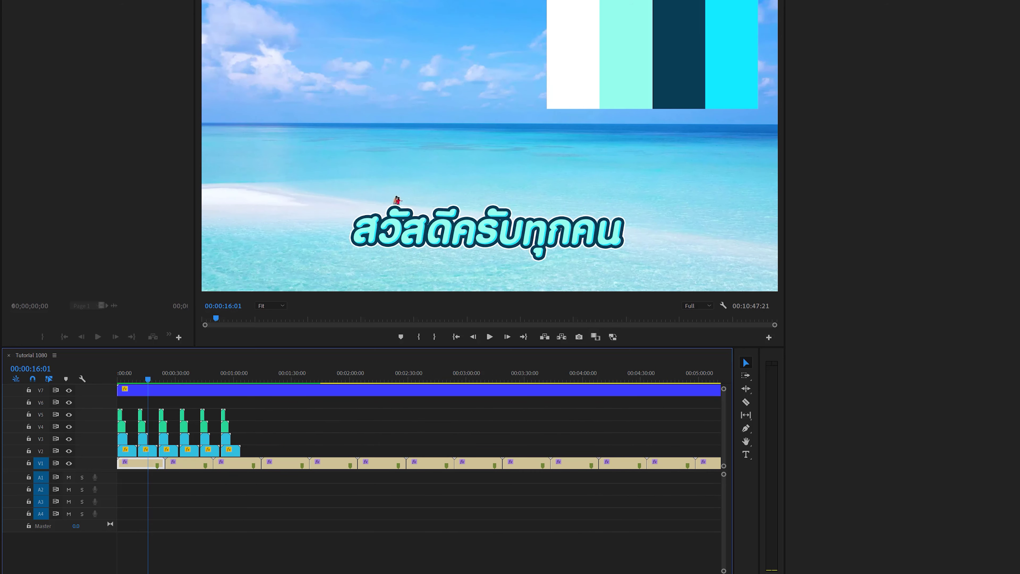
{"action": "left_click", "coordinate": [437, 376]}
{"action": "key", "text": "equal"}
{"action": "key", "text": "equal"}
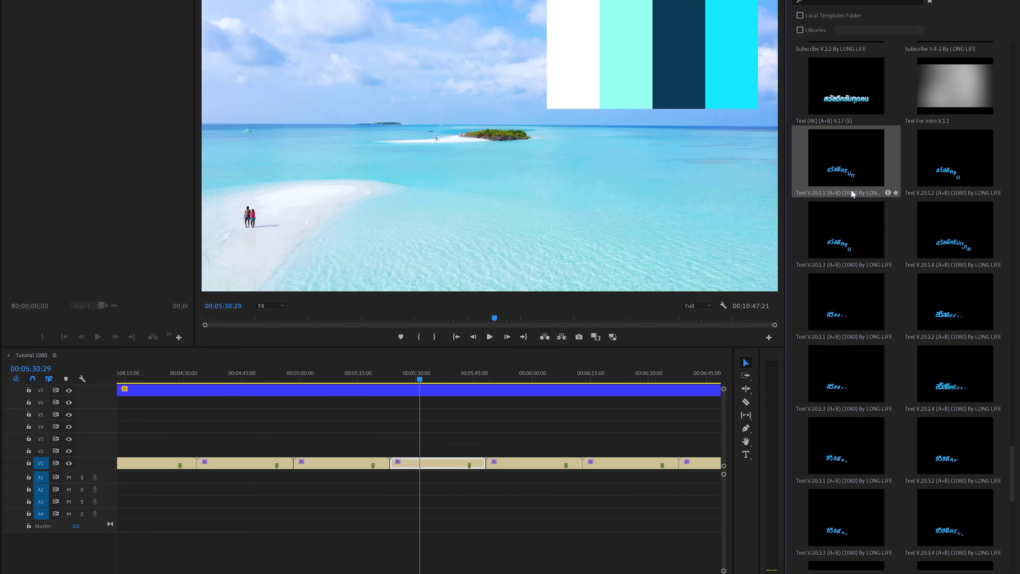
Drop Text V.20.1.1 onto V4 and Text V.20.1.2 onto V5 near 5:25.
{"action": "left_click_drag", "start_coordinate": [850, 164], "coordinate": [346, 420]}
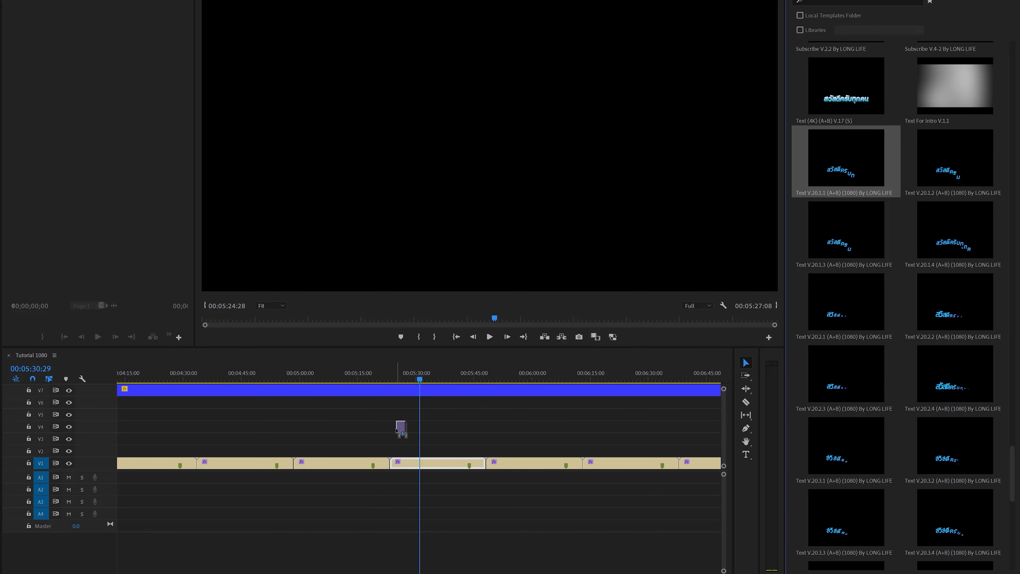
{"action": "key", "text": "equal"}
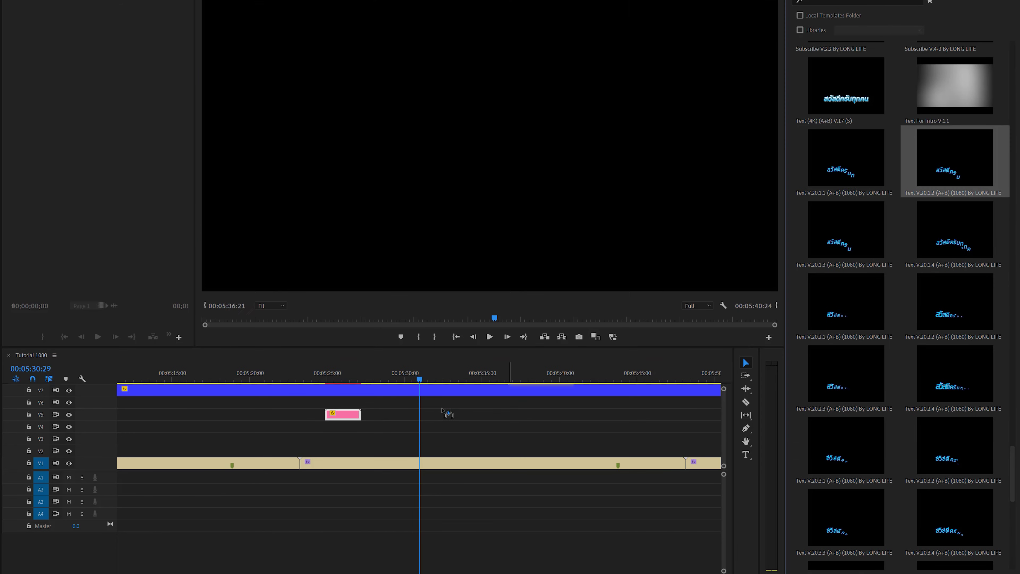
{"action": "left_click_drag", "start_coordinate": [955, 158], "coordinate": [342, 414]}
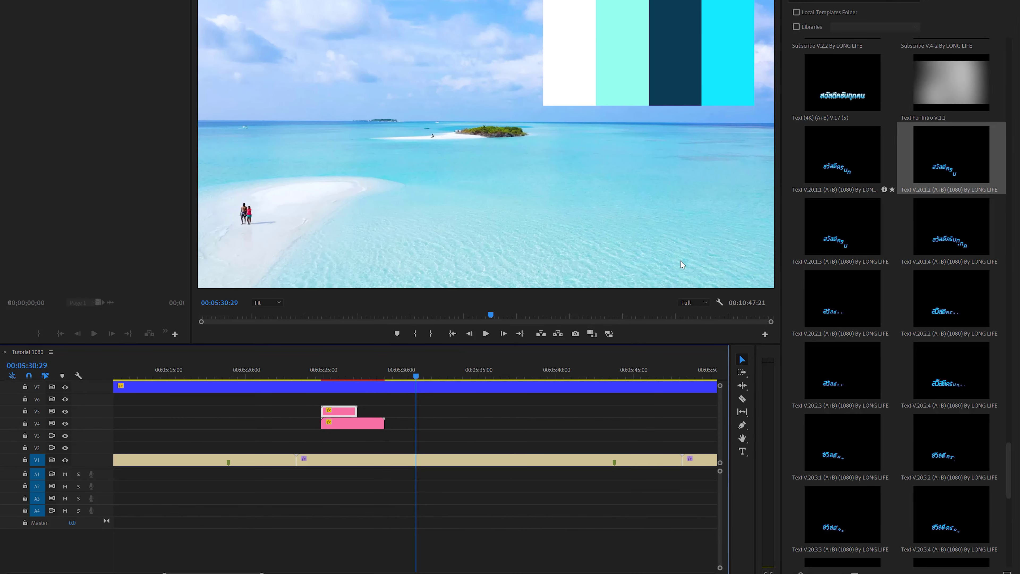
Move the upper V5 title to start around 5:31 and play it back.
{"action": "left_click", "coordinate": [338, 370]}
{"action": "left_click_drag", "start_coordinate": [419, 416], "coordinate": [442, 411]}
{"action": "left_click", "coordinate": [419, 370]}
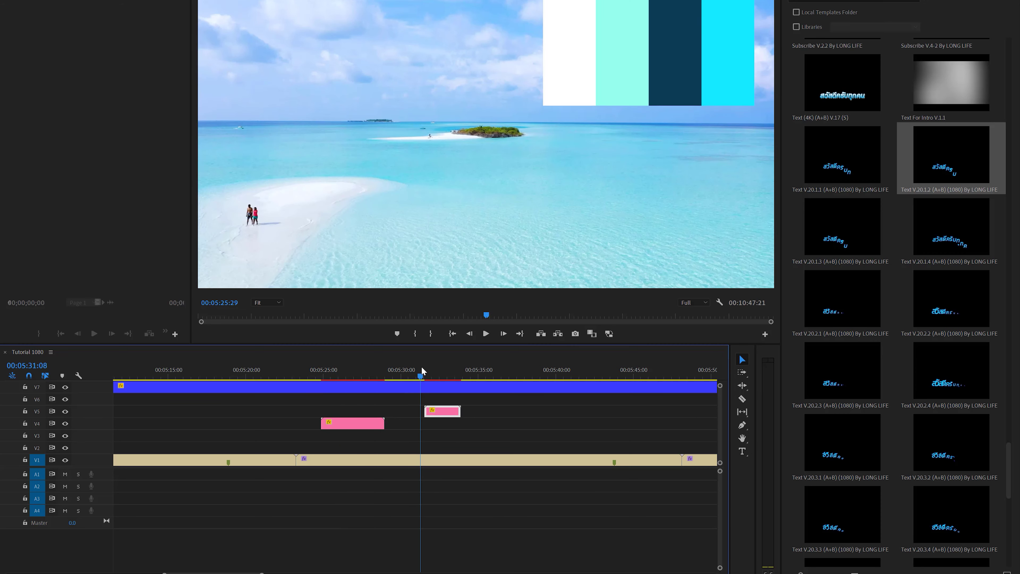
{"action": "key", "text": "space"}
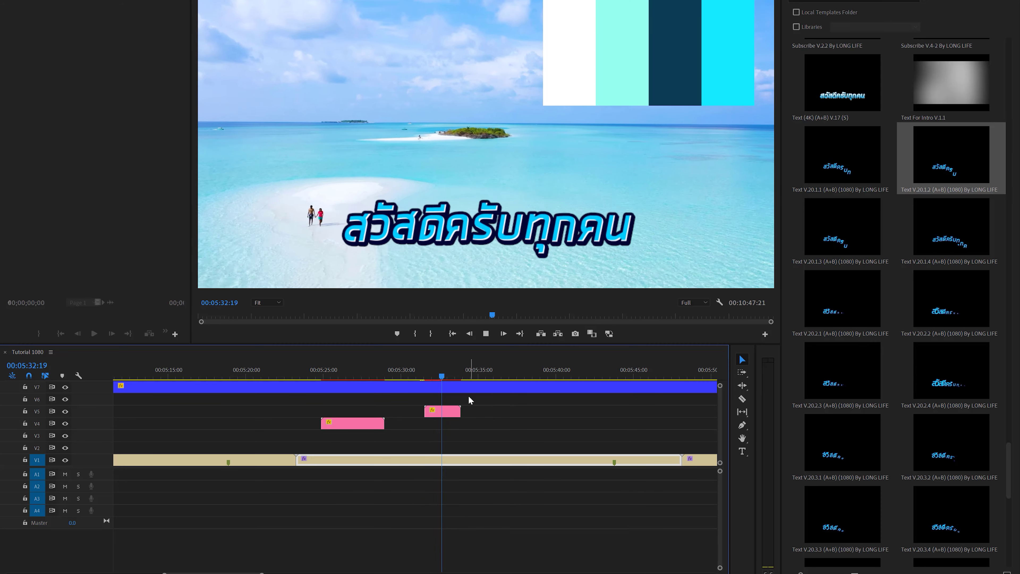
{"action": "key", "text": "space"}
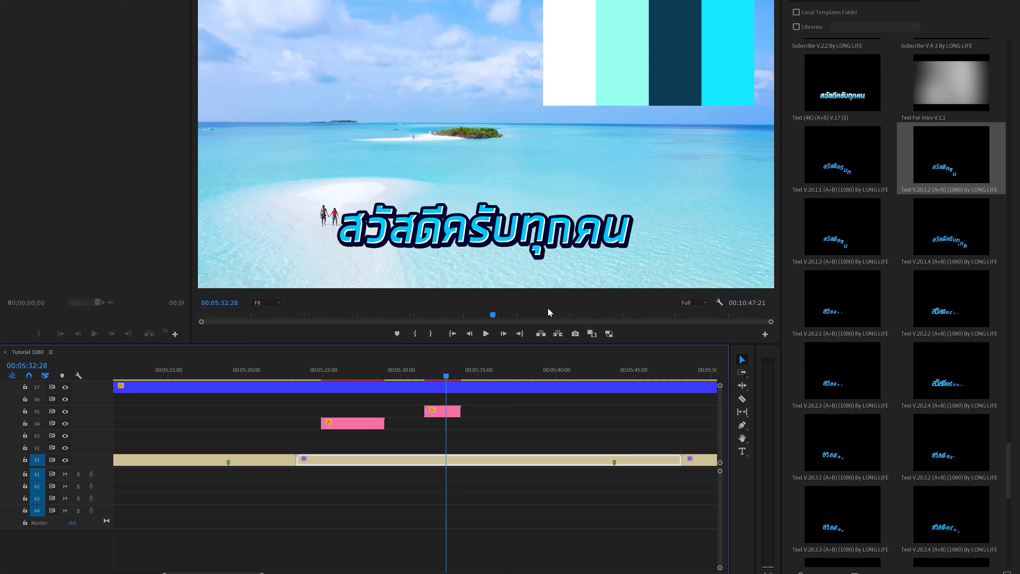
{"action": "left_click", "coordinate": [422, 373]}
{"action": "key", "text": "space"}
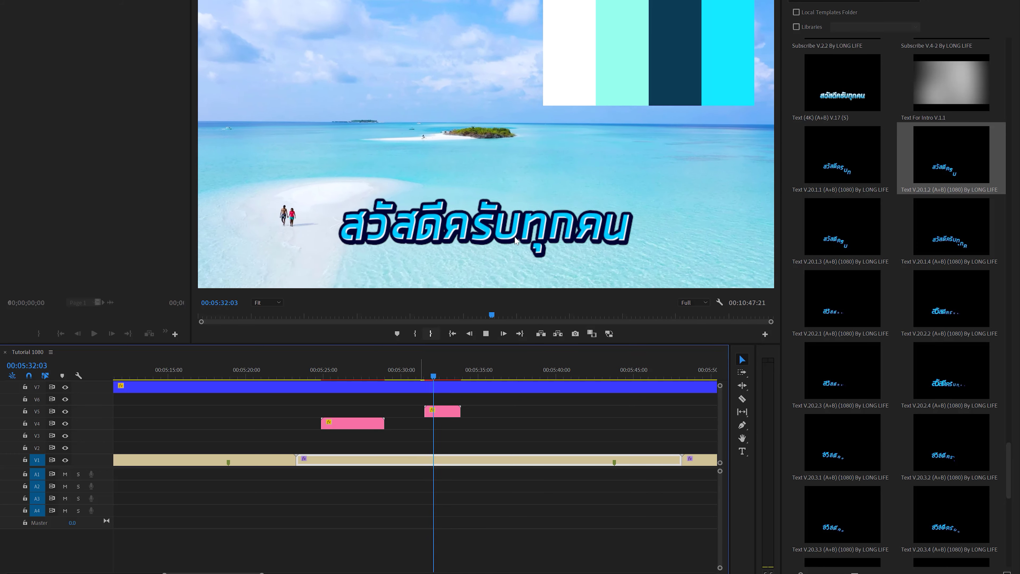
{"action": "key", "text": "space"}
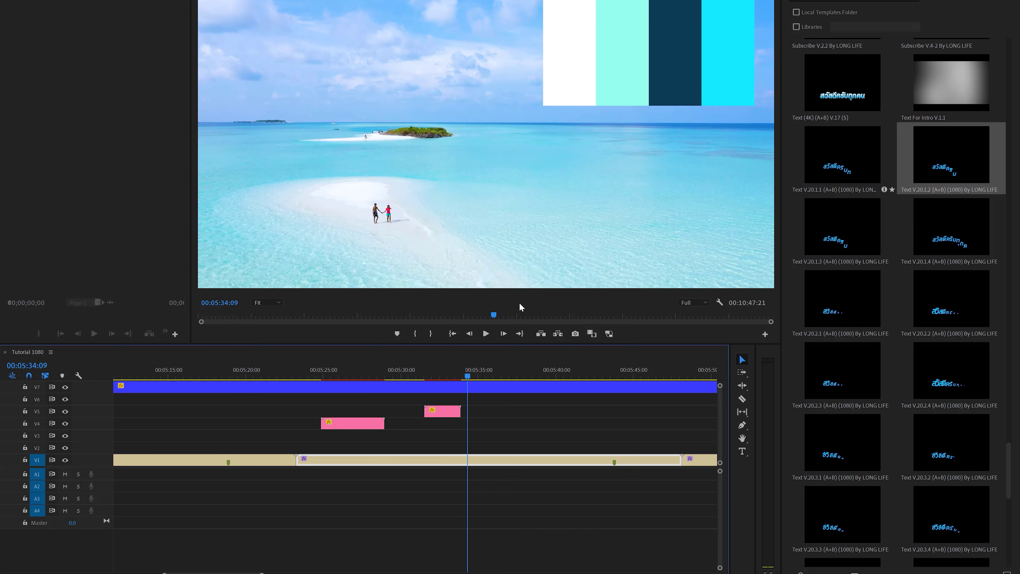
{"action": "left_click", "coordinate": [451, 372]}
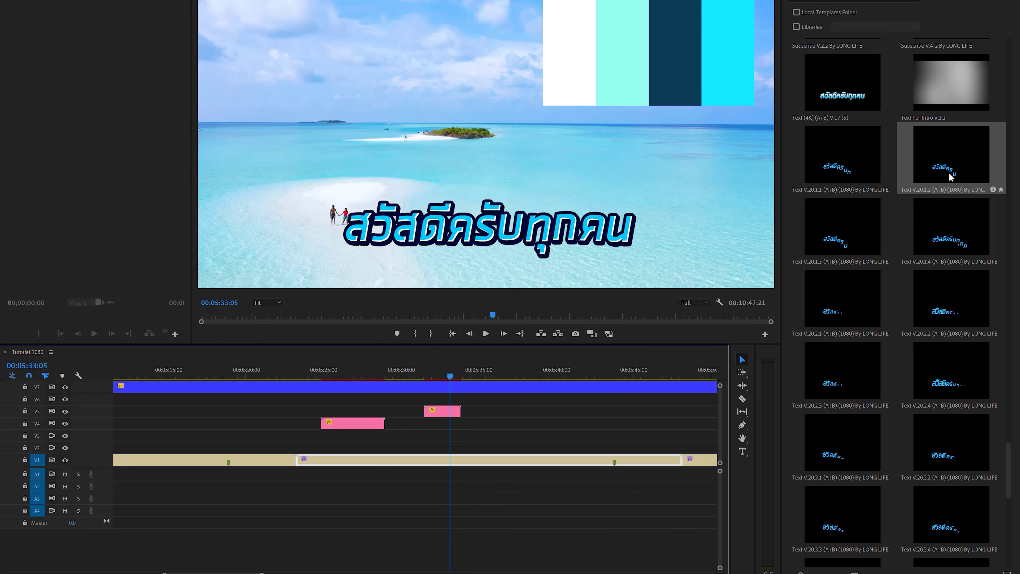
Add another Text V.20.1.2 title on V4 around 5:36 and preview it.
{"action": "left_click_drag", "start_coordinate": [940, 192], "coordinate": [434, 425]}
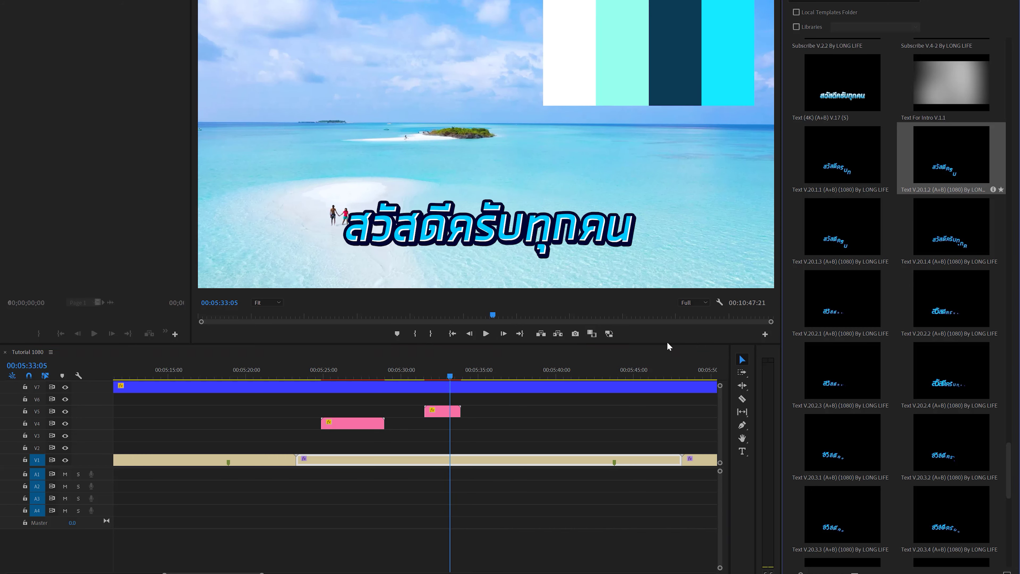
{"action": "left_click_drag", "start_coordinate": [434, 425], "coordinate": [485, 425]}
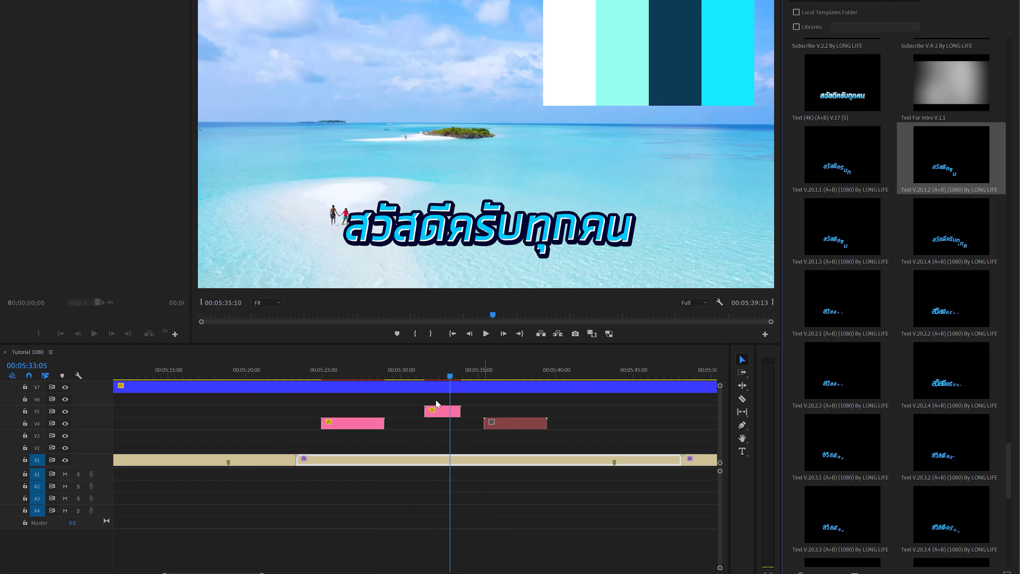
{"action": "left_click", "coordinate": [421, 373]}
{"action": "key", "text": "space"}
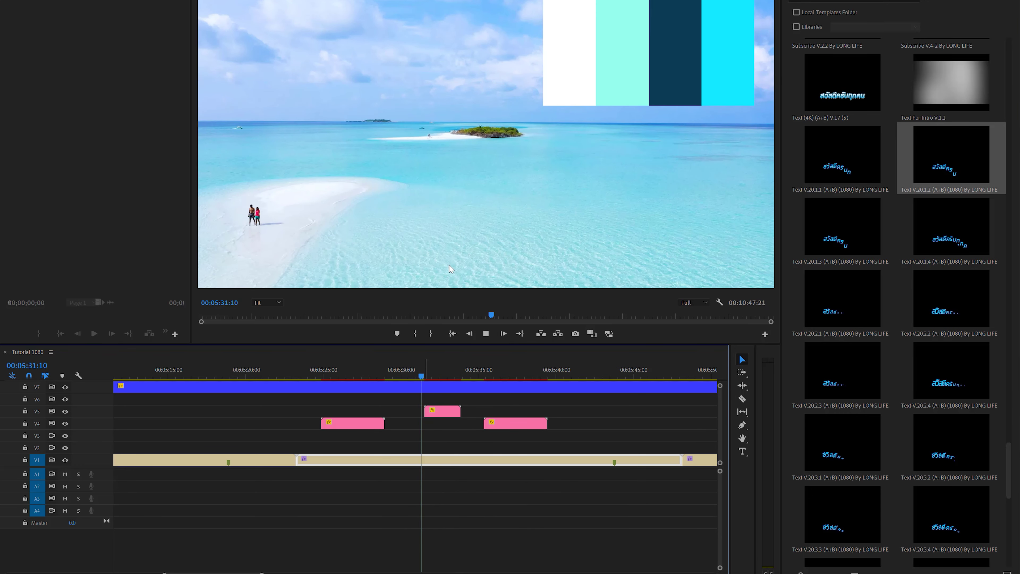
{"action": "left_click", "coordinate": [485, 372]}
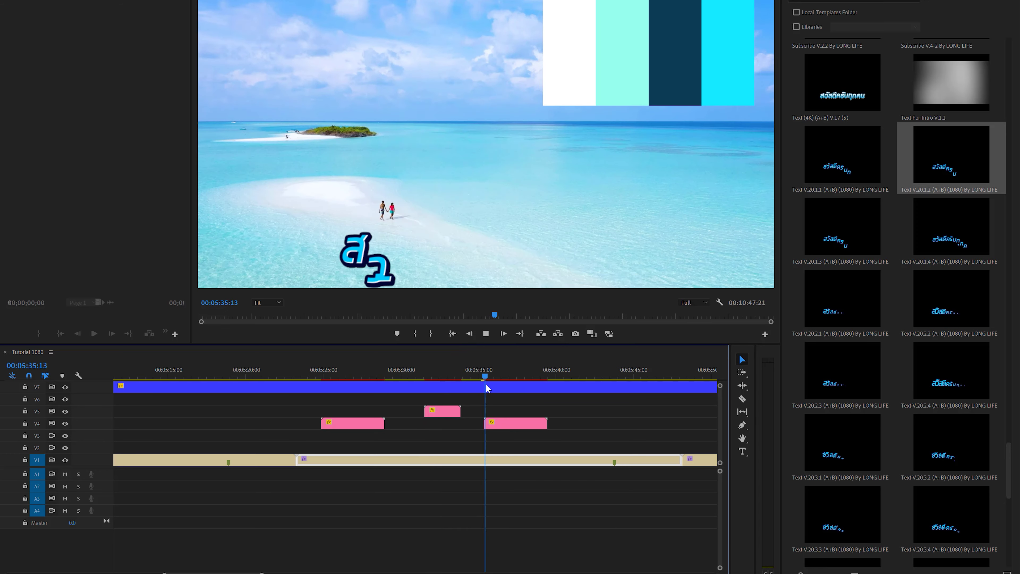
{"action": "left_click", "coordinate": [484, 371]}
{"action": "key", "text": "space"}
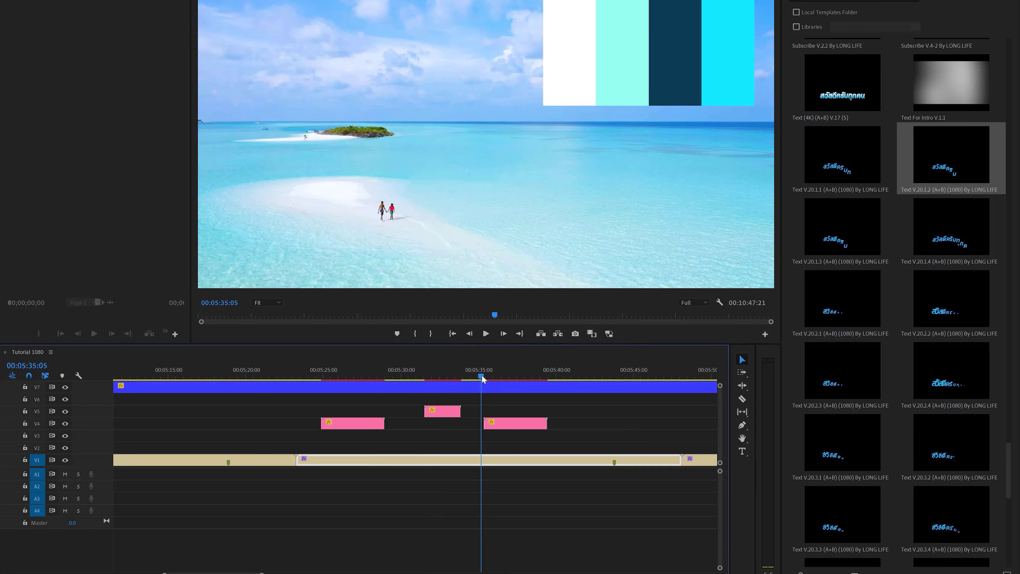
{"action": "left_click", "coordinate": [484, 378]}
{"action": "key", "text": "space"}
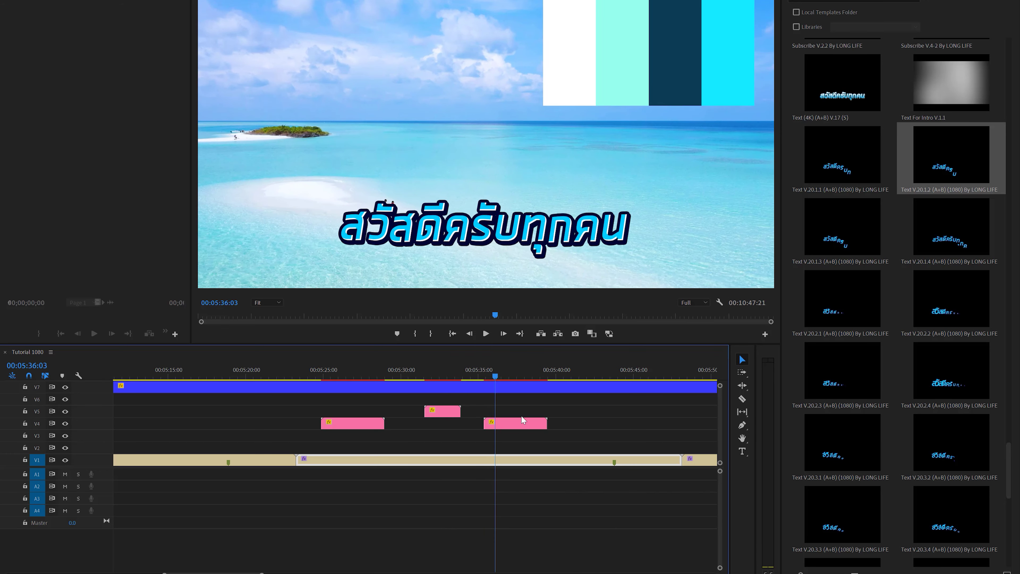
Shift the new title earlier and delete the older title clip on the lower track.
{"action": "left_click_drag", "start_coordinate": [527, 426], "coordinate": [467, 429]}
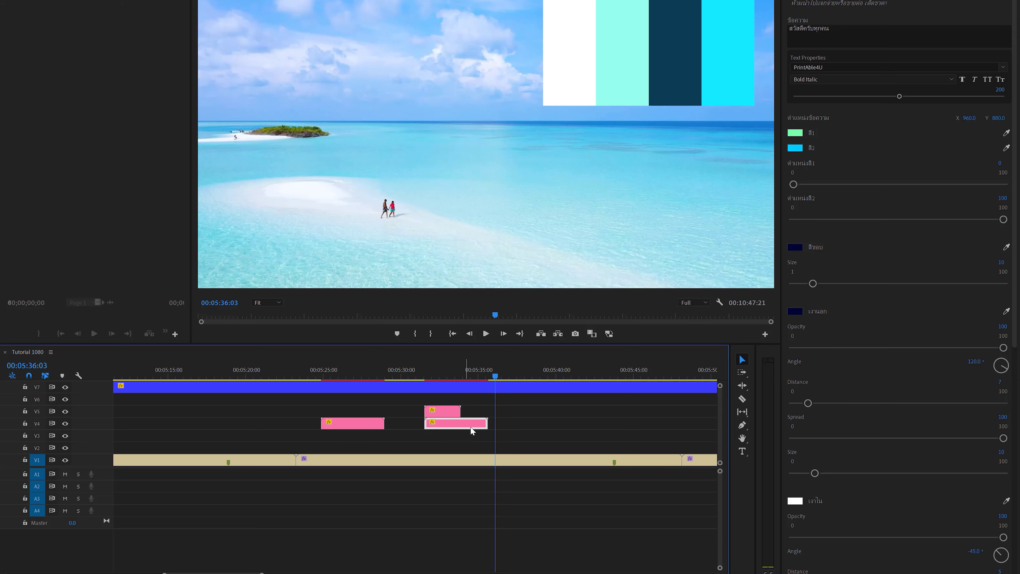
{"action": "left_click_drag", "start_coordinate": [364, 407], "coordinate": [391, 437]}
{"action": "key", "text": "Delete"}
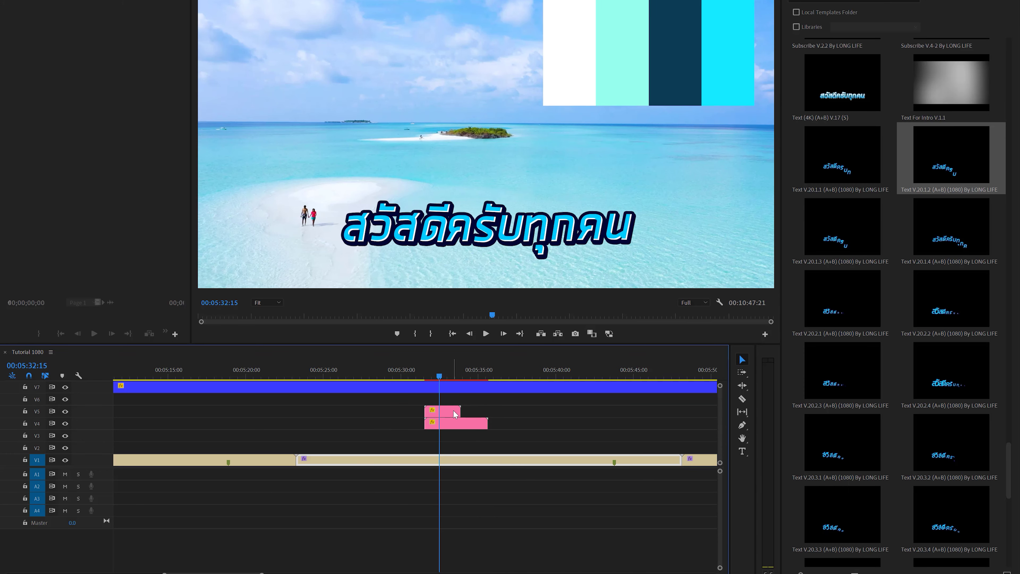
Select the V5 and V4 title clips together.
{"action": "left_click", "coordinate": [454, 410]}
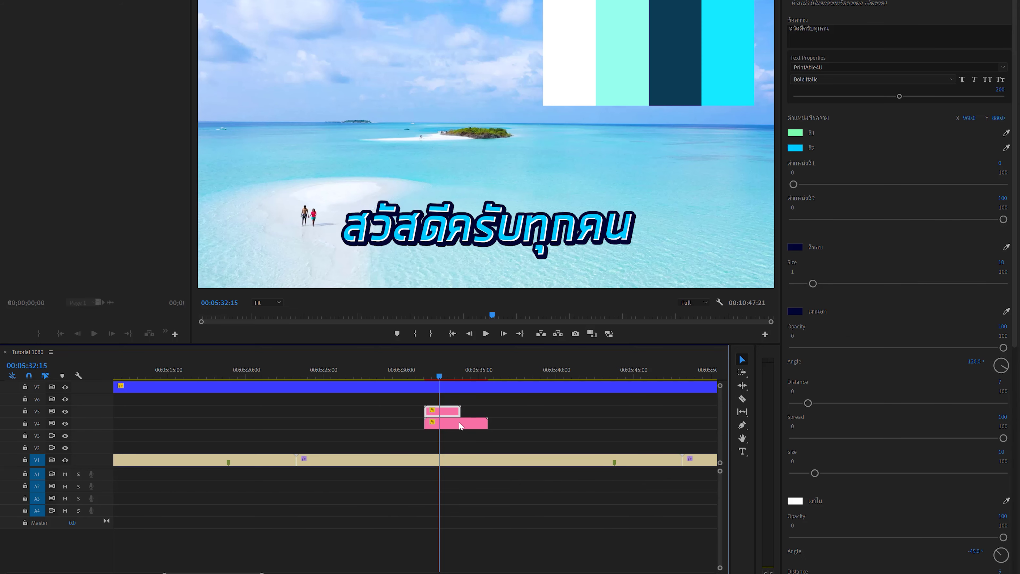
{"action": "left_click", "coordinate": [461, 426]}
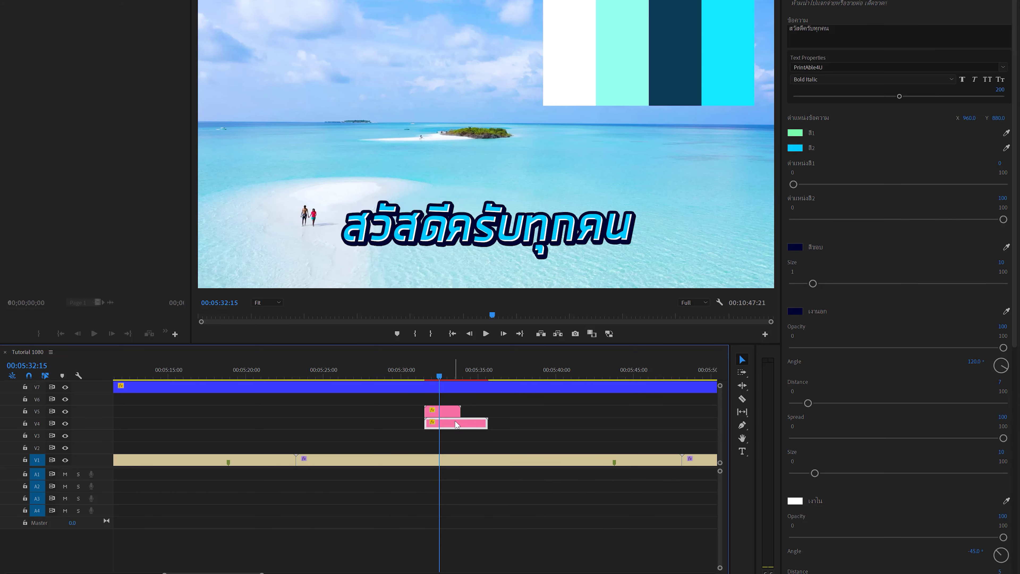
{"action": "left_click_drag", "start_coordinate": [482, 407], "coordinate": [441, 432]}
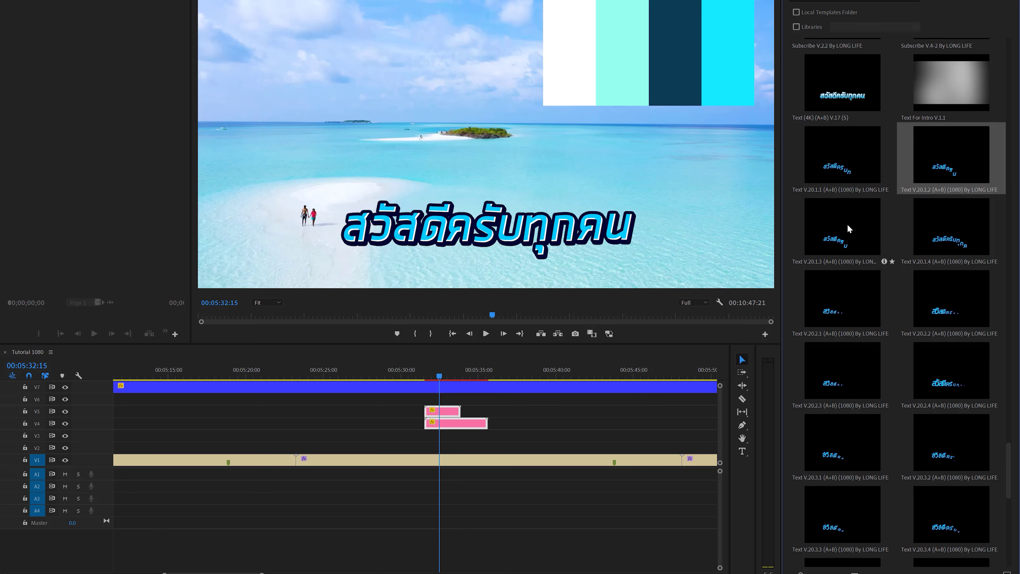
Place Text V.20.1.3 on V3 and Text V.20.1.4 on V2, then scrub the stack.
{"action": "left_click_drag", "start_coordinate": [849, 229], "coordinate": [821, 267]}
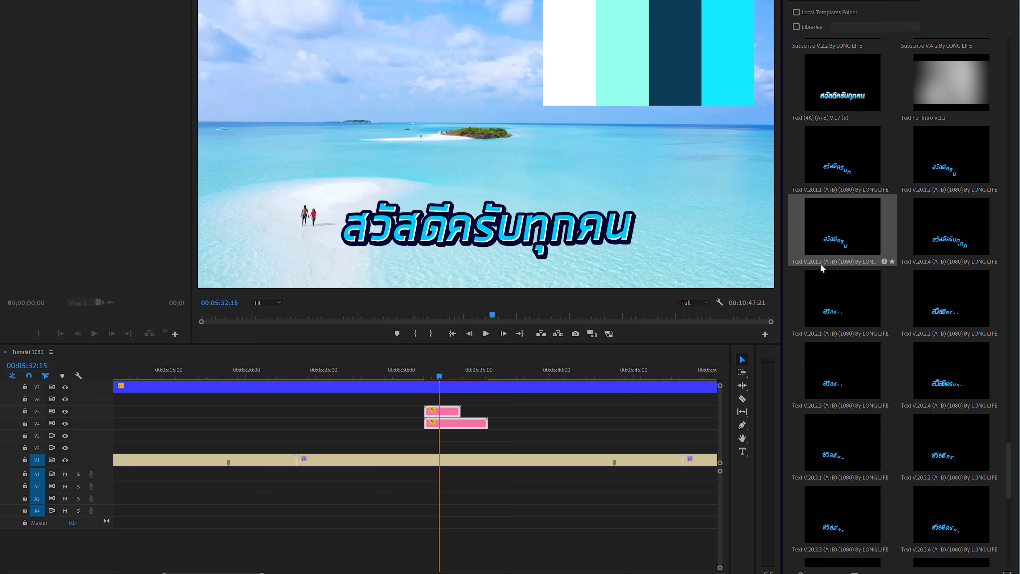
{"action": "left_click_drag", "start_coordinate": [820, 262], "coordinate": [433, 436]}
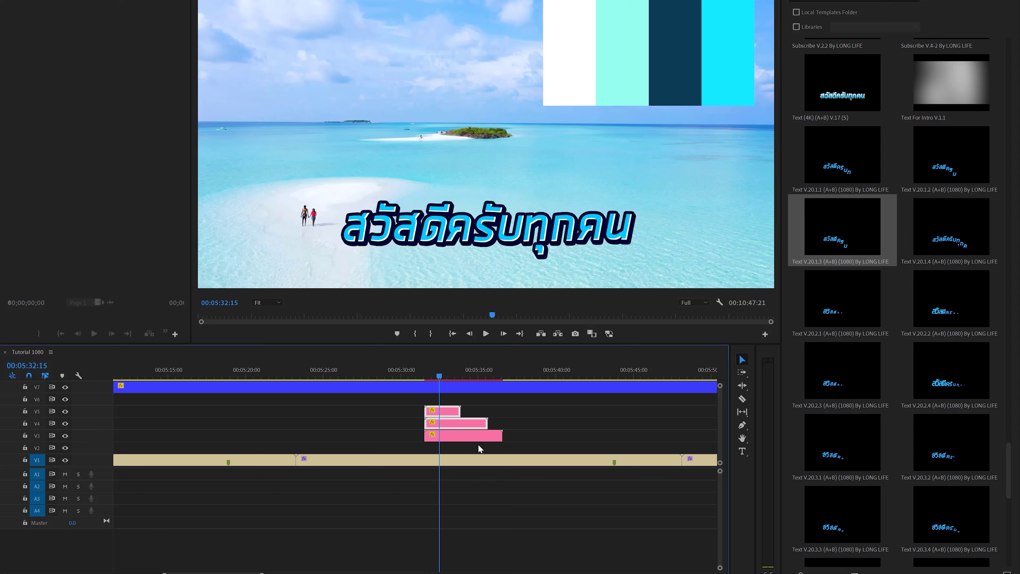
{"action": "left_click", "coordinate": [481, 438]}
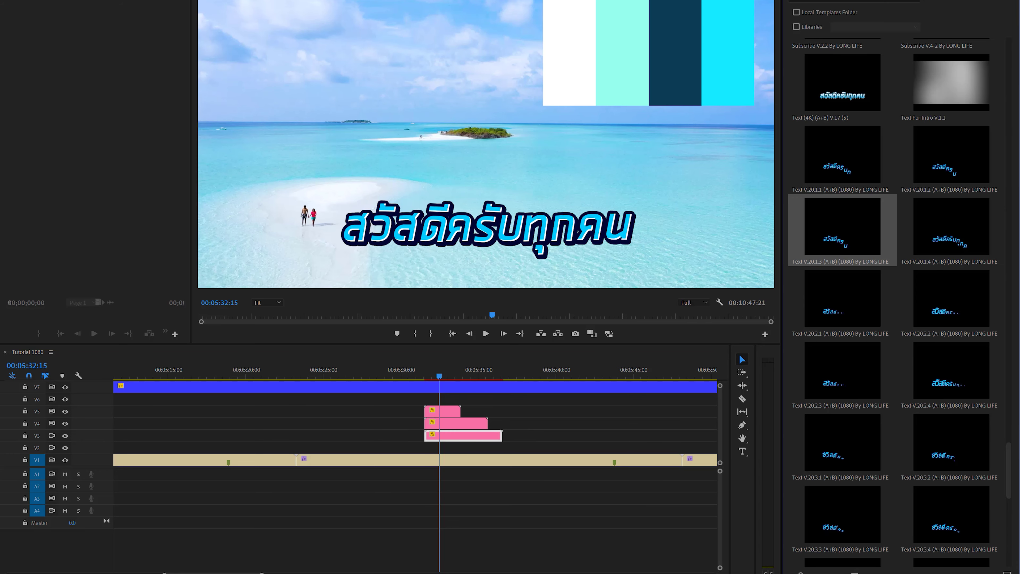
{"action": "mouse_move", "coordinate": [950, 236]}
{"action": "left_mouse_down"}
{"action": "mouse_move", "coordinate": [429, 447]}
{"action": "mouse_move", "coordinate": [446, 447]}
{"action": "left_mouse_up"}
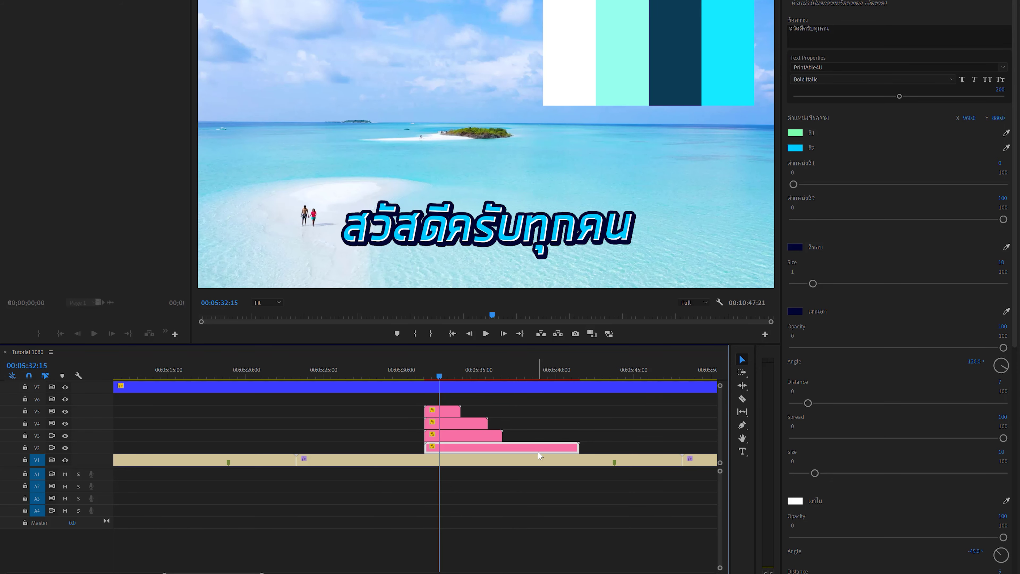
{"action": "key", "text": "equal"}
{"action": "key", "text": "equal"}
{"action": "left_click_drag", "start_coordinate": [355, 370], "coordinate": [484, 374]}
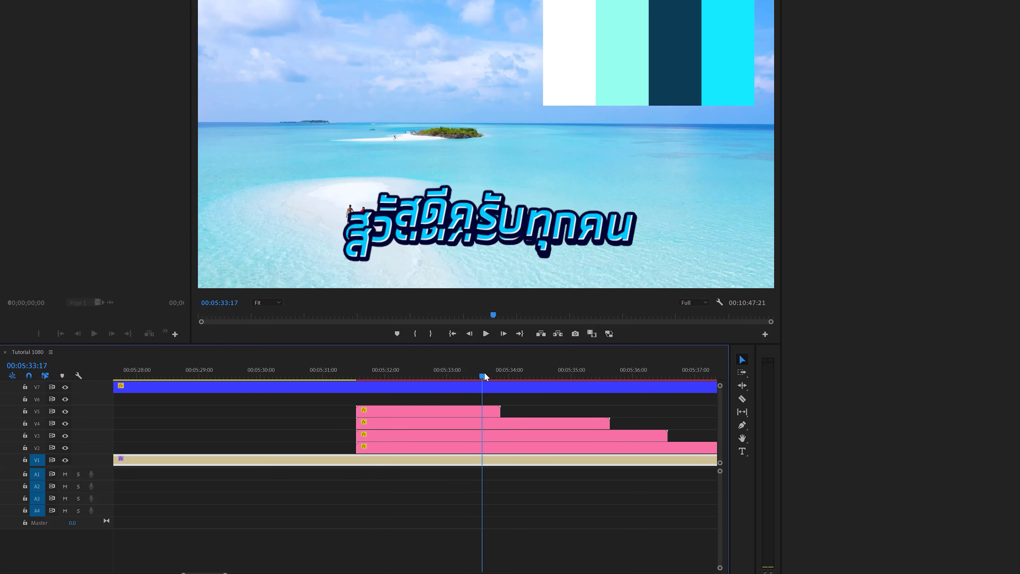
Select the V5–V3 title clips, zooming the timeline out and back in to review them.
{"action": "left_click", "coordinate": [491, 414]}
{"action": "left_click", "coordinate": [582, 370]}
{"action": "key", "text": "minus"}
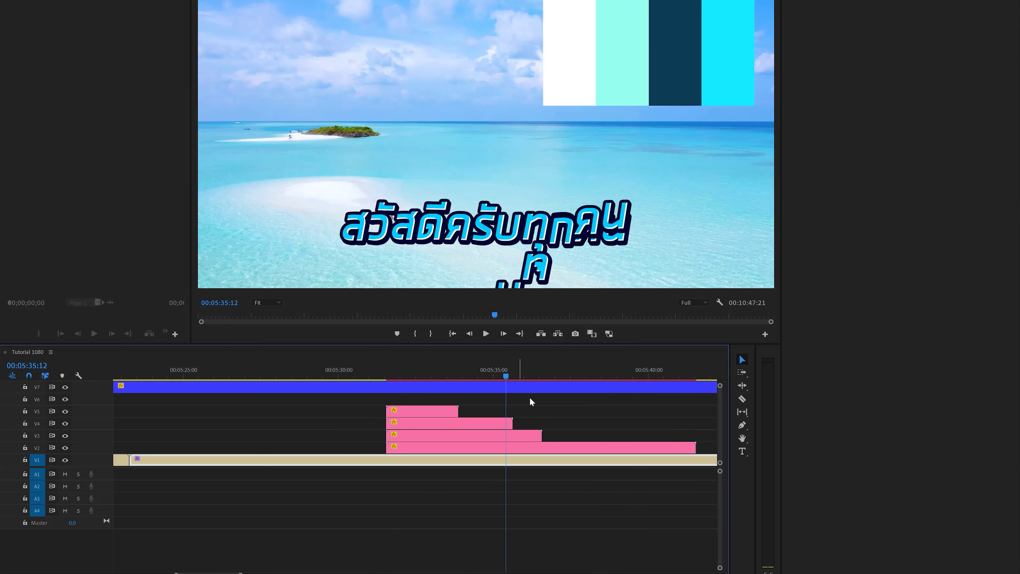
{"action": "left_click_drag", "start_coordinate": [542, 400], "coordinate": [394, 424]}
{"action": "key", "text": "minus"}
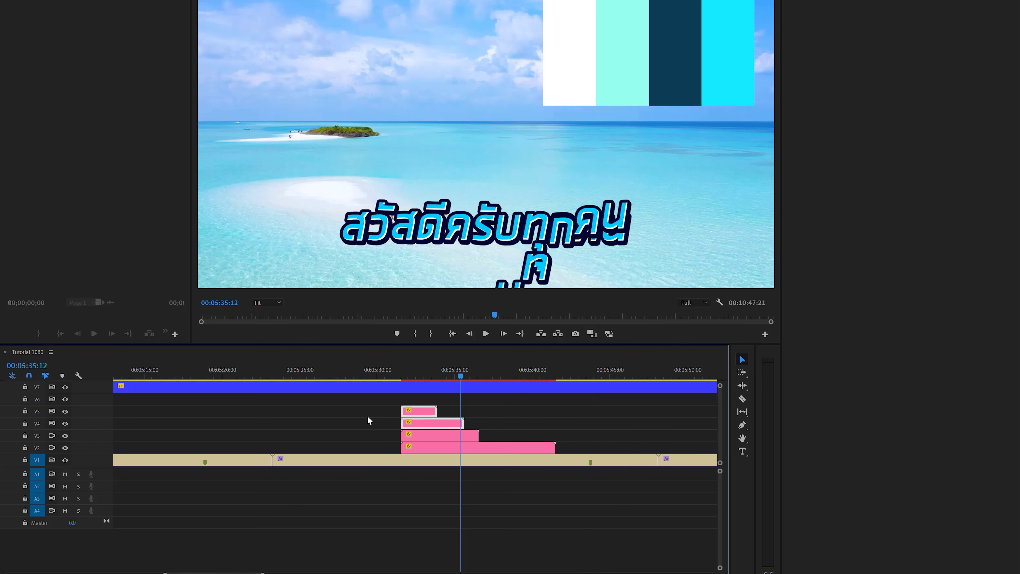
{"action": "left_click_drag", "start_coordinate": [365, 410], "coordinate": [562, 443]}
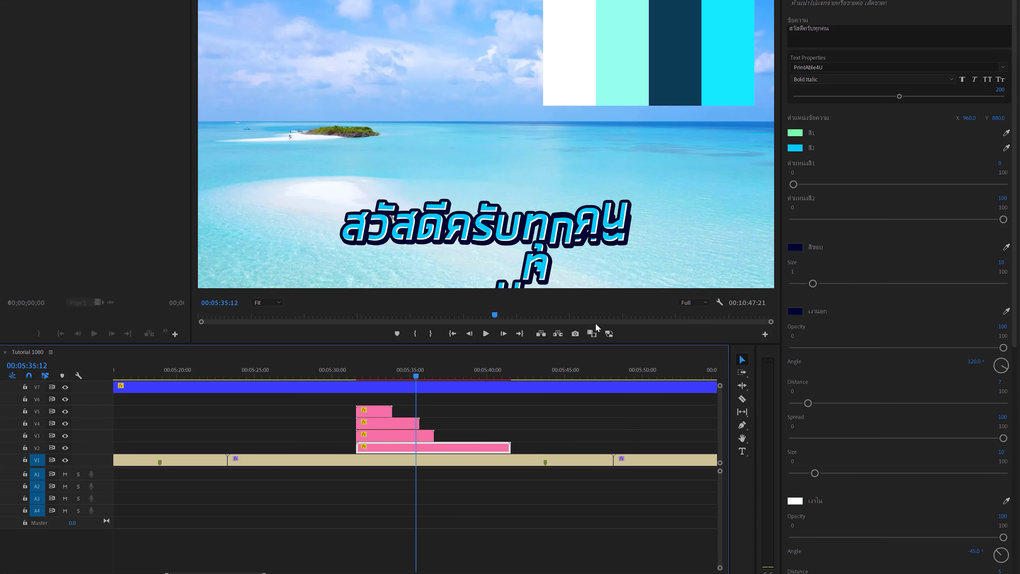
{"action": "key", "text": "minus"}
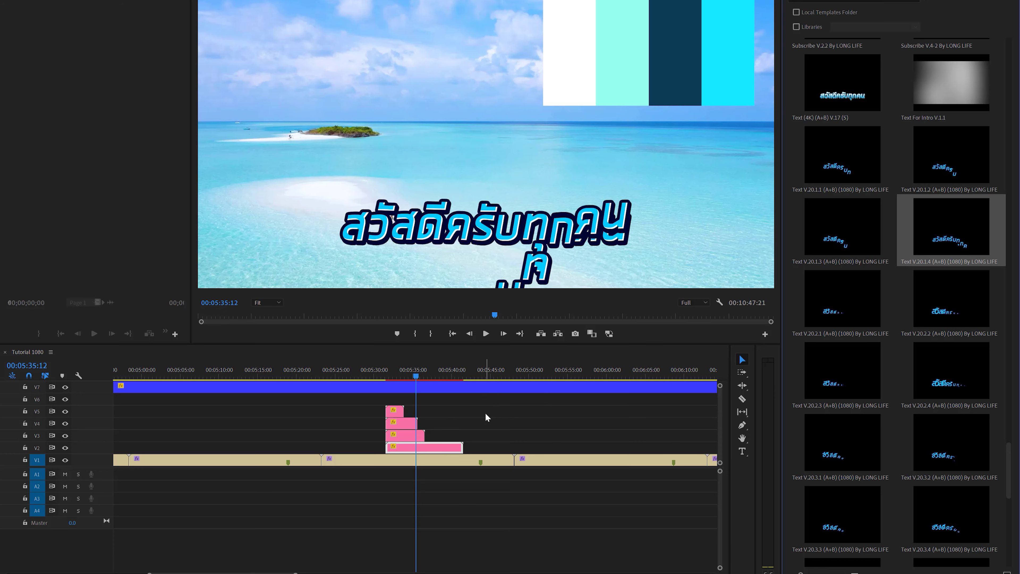
{"action": "key", "text": "equal"}
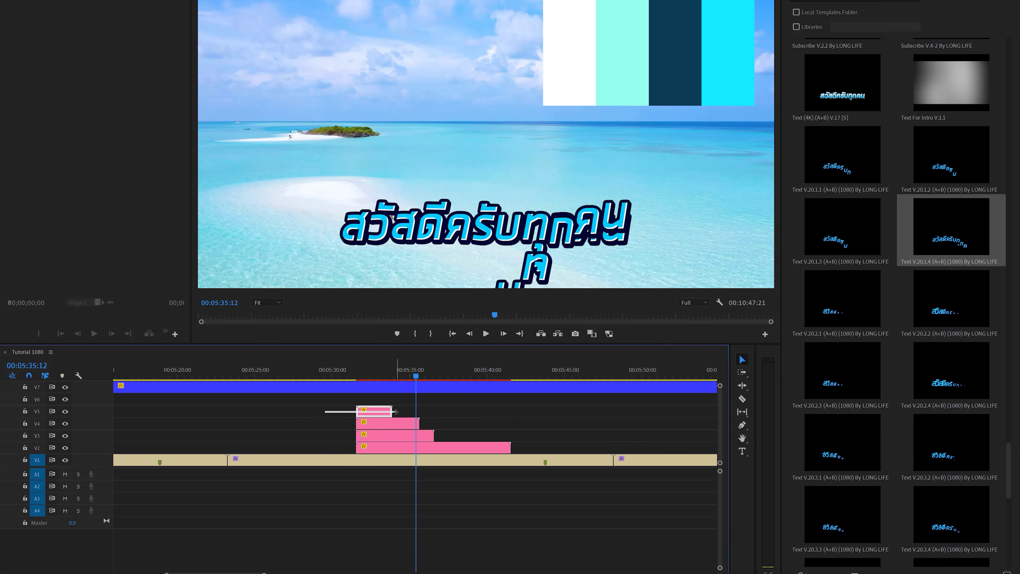
Stack Text V.20.2.1, another V.20.2 template and V.20.2.4 at 5:50, then check each clip.
{"action": "key", "text": "minus"}
{"action": "left_click_drag", "start_coordinate": [854, 303], "coordinate": [538, 412]}
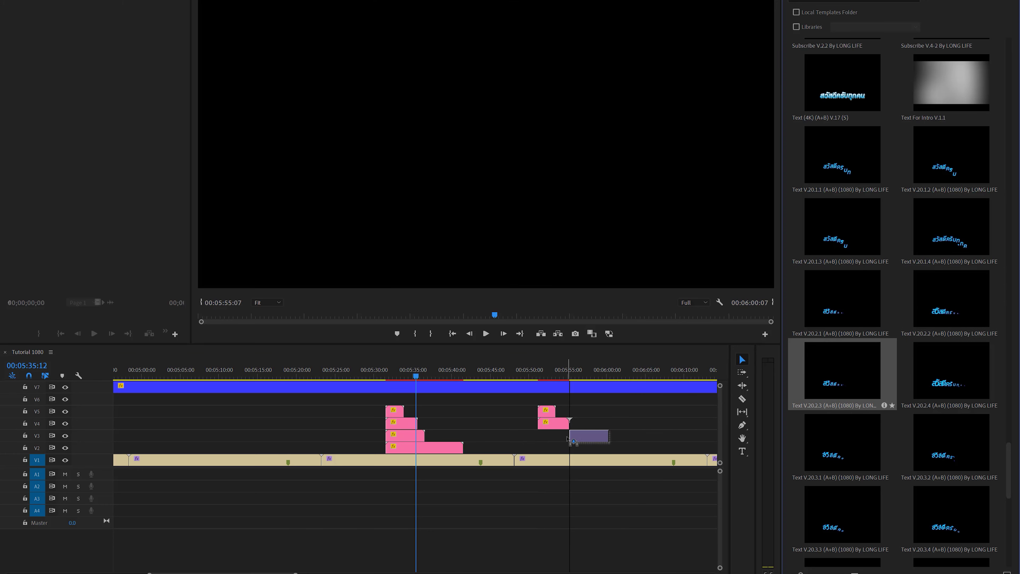
{"action": "left_click_drag", "start_coordinate": [852, 378], "coordinate": [539, 435]}
{"action": "mouse_move", "coordinate": [951, 370]}
{"action": "left_mouse_down"}
{"action": "mouse_move", "coordinate": [568, 465]}
{"action": "mouse_move", "coordinate": [537, 448]}
{"action": "left_mouse_up"}
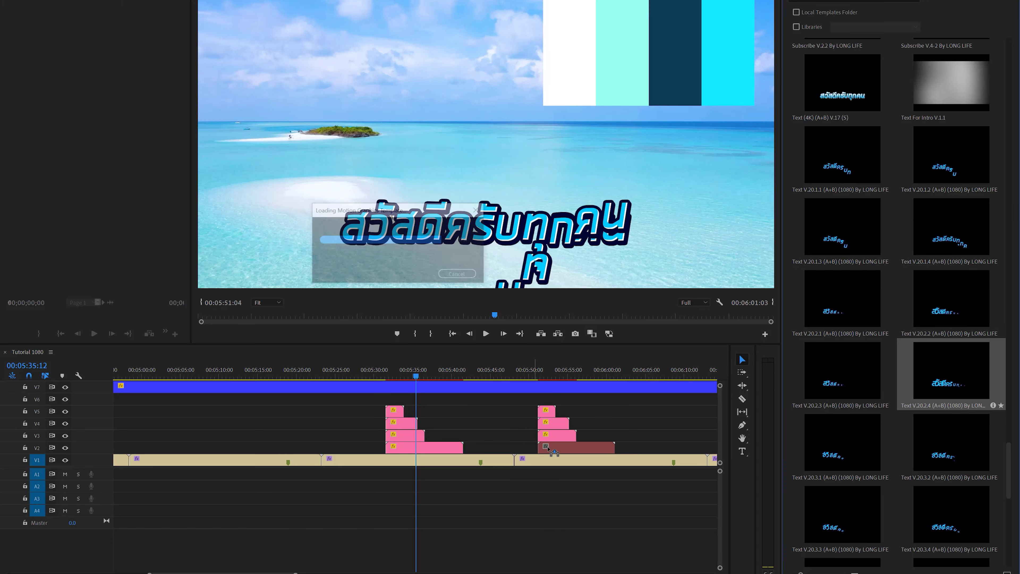
{"action": "left_click", "coordinate": [547, 411]}
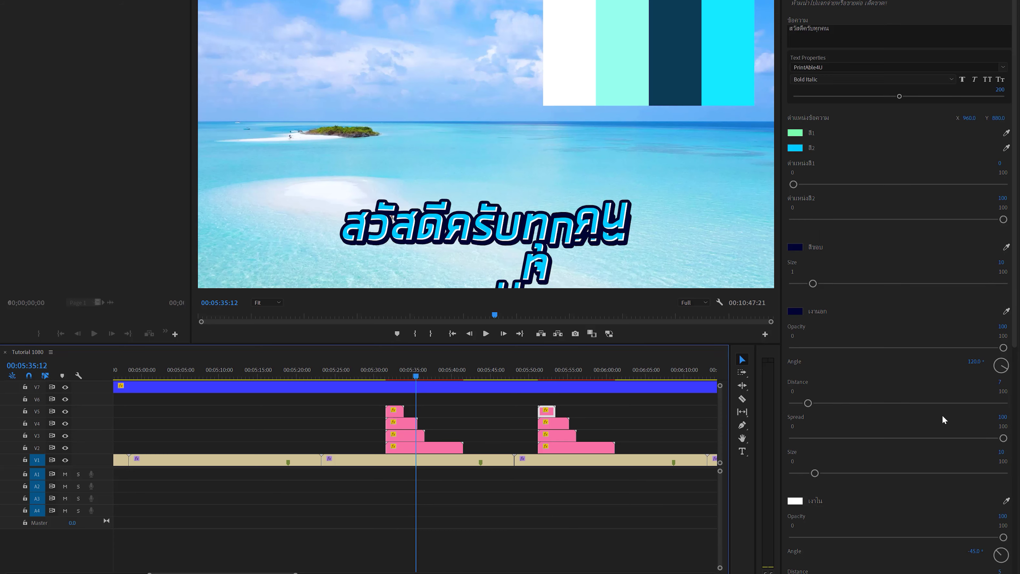
{"action": "left_click", "coordinate": [554, 423]}
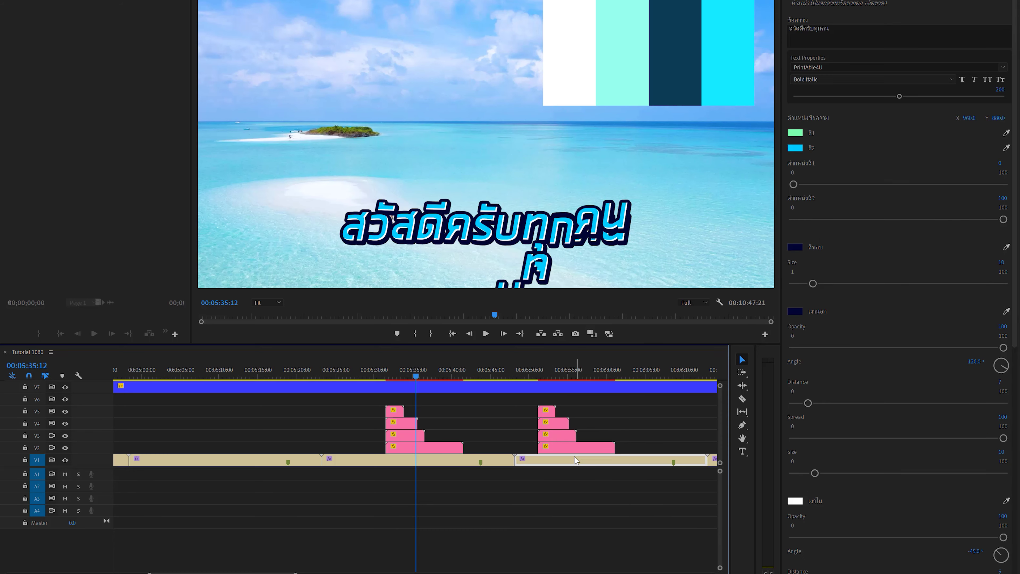
{"action": "left_click", "coordinate": [573, 447]}
{"action": "left_click", "coordinate": [597, 418]}
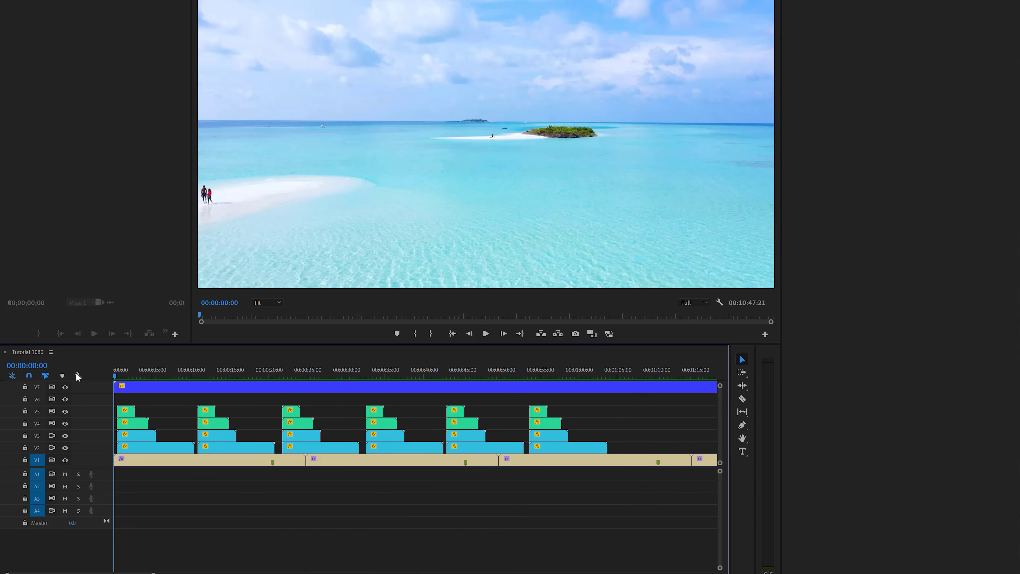
{"action": "key", "text": "space"}
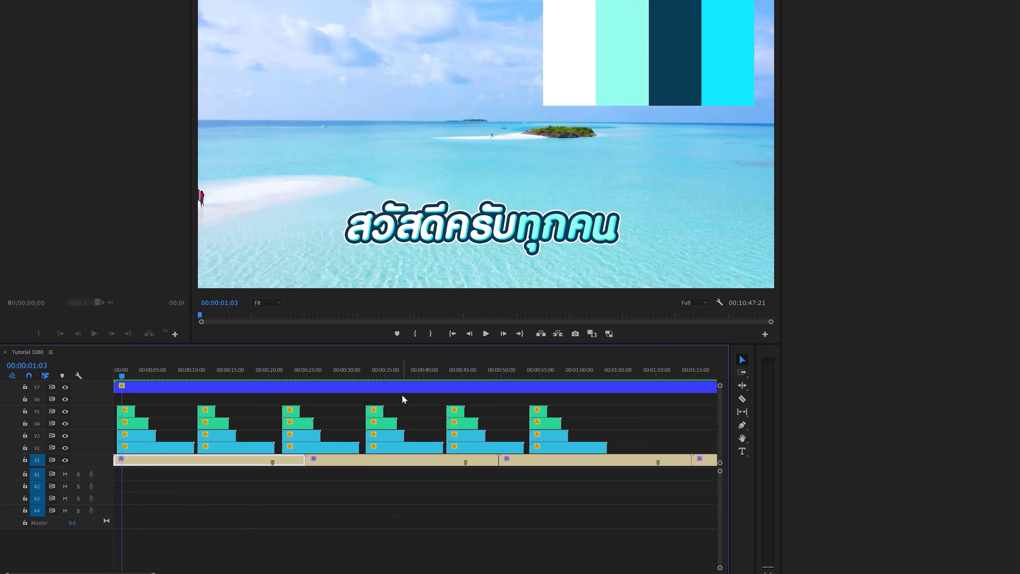
{"action": "key", "text": "minus"}
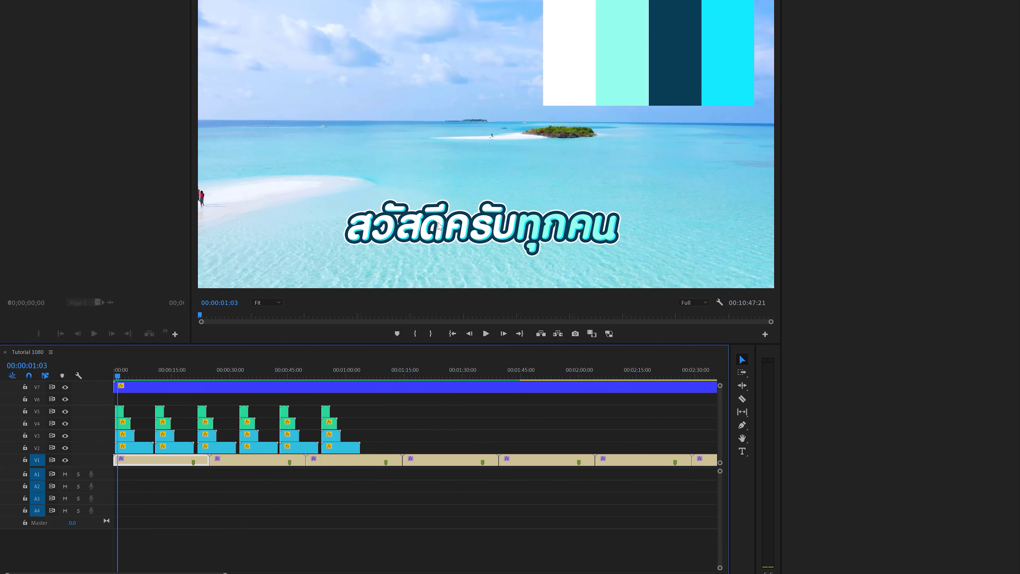
{"action": "key", "text": "equal"}
{"action": "left_click", "coordinate": [141, 411]}
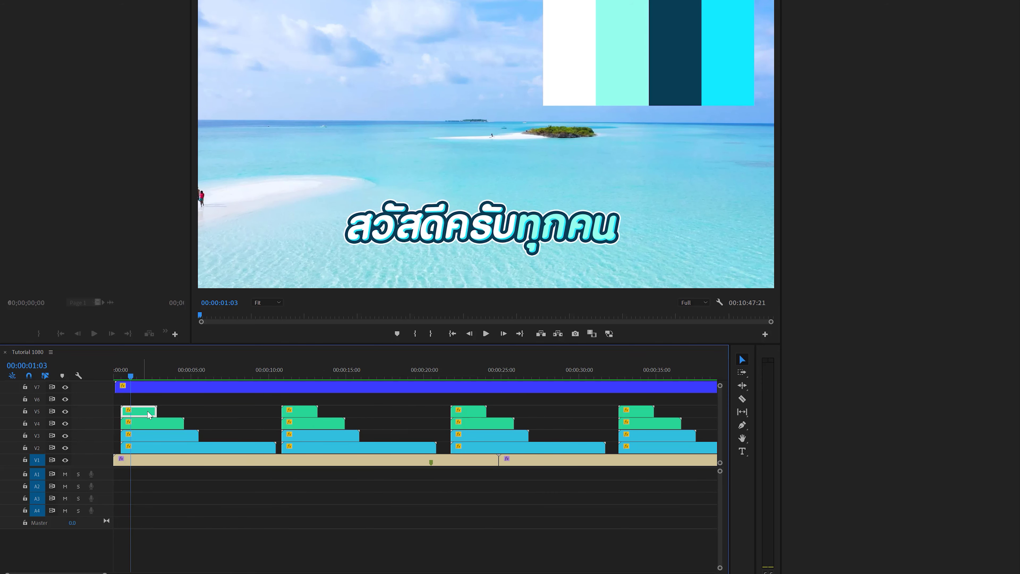
{"action": "left_click", "coordinate": [604, 494]}
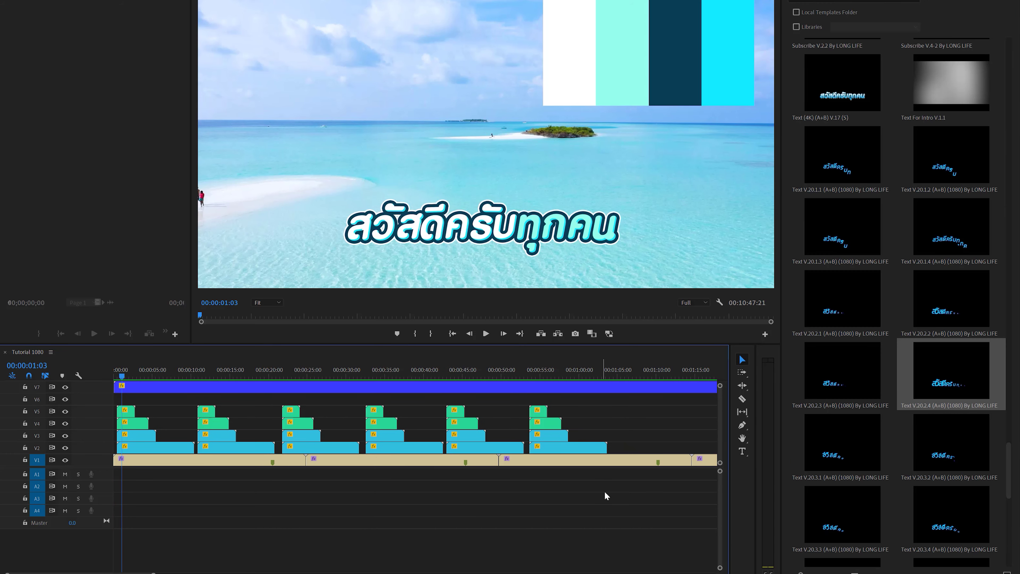
{"action": "key", "text": "minus"}
{"action": "left_click_drag", "start_coordinate": [932, 372], "coordinate": [640, 435]}
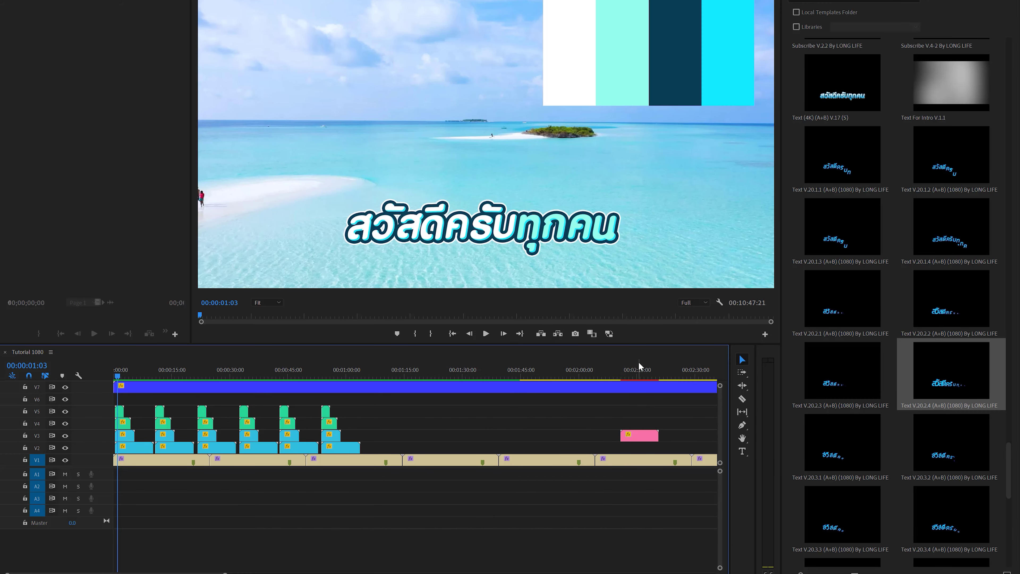
{"action": "left_click", "coordinate": [637, 376]}
{"action": "left_click", "coordinate": [636, 436]}
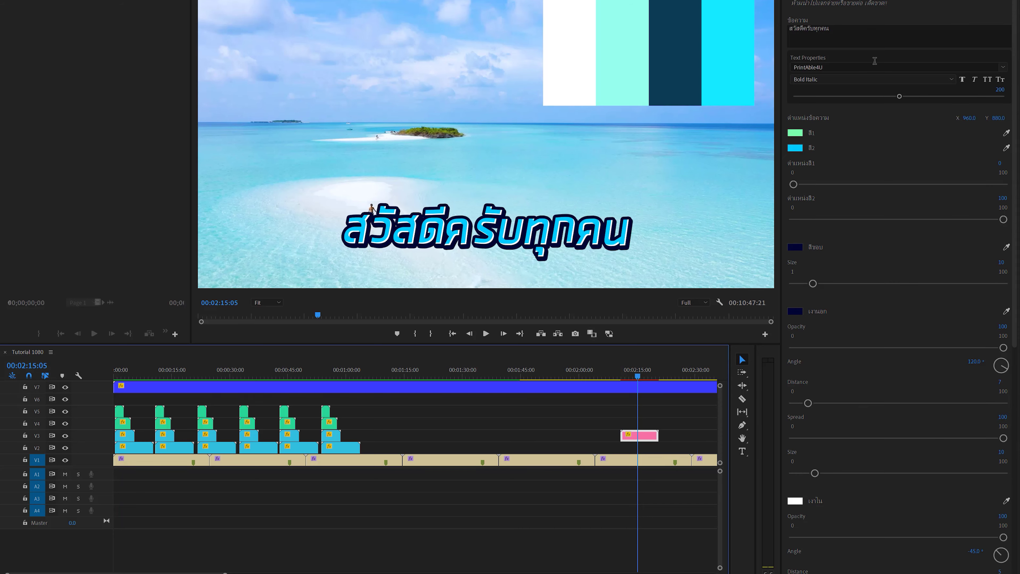
{"action": "left_click_drag", "start_coordinate": [566, 429], "coordinate": [679, 450]}
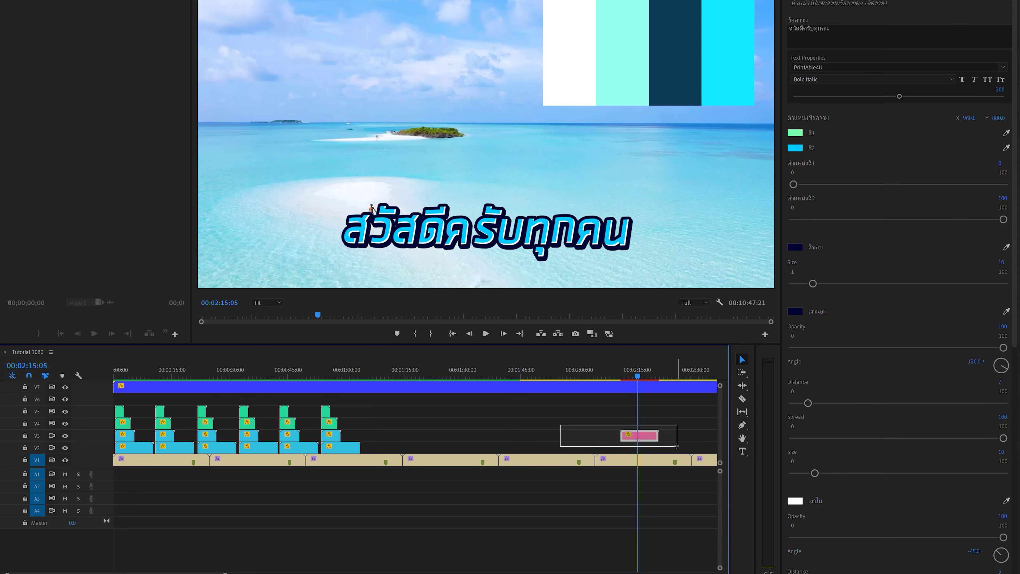
{"action": "key", "text": "Delete"}
{"action": "left_click", "coordinate": [125, 377]}
{"action": "scroll", "coordinate": [128, 378], "scroll_direction": "up", "scroll_amount": 3}
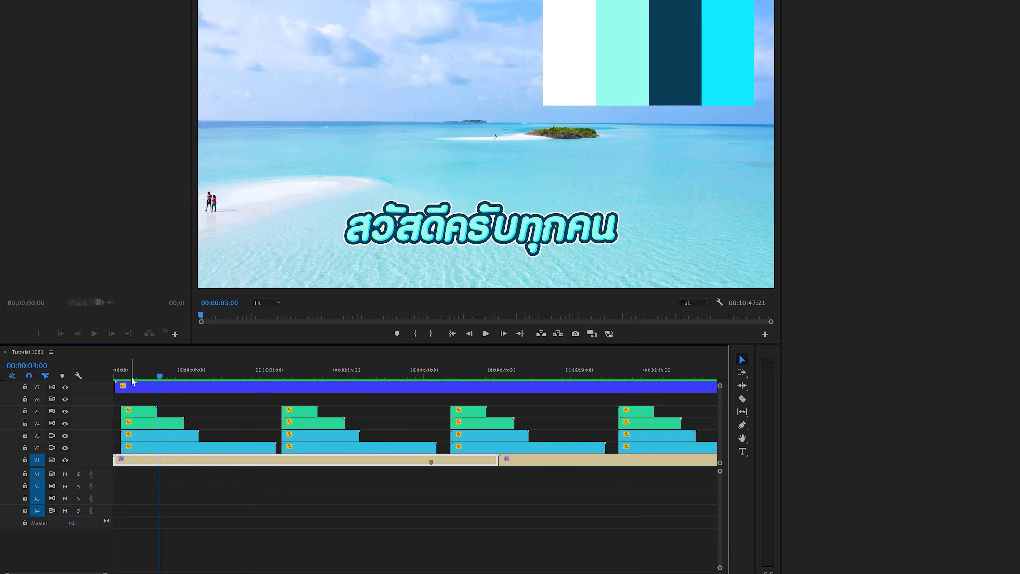
{"action": "left_click_drag", "start_coordinate": [141, 376], "coordinate": [126, 375]}
{"action": "scroll", "coordinate": [133, 402], "scroll_direction": "down", "scroll_amount": 2}
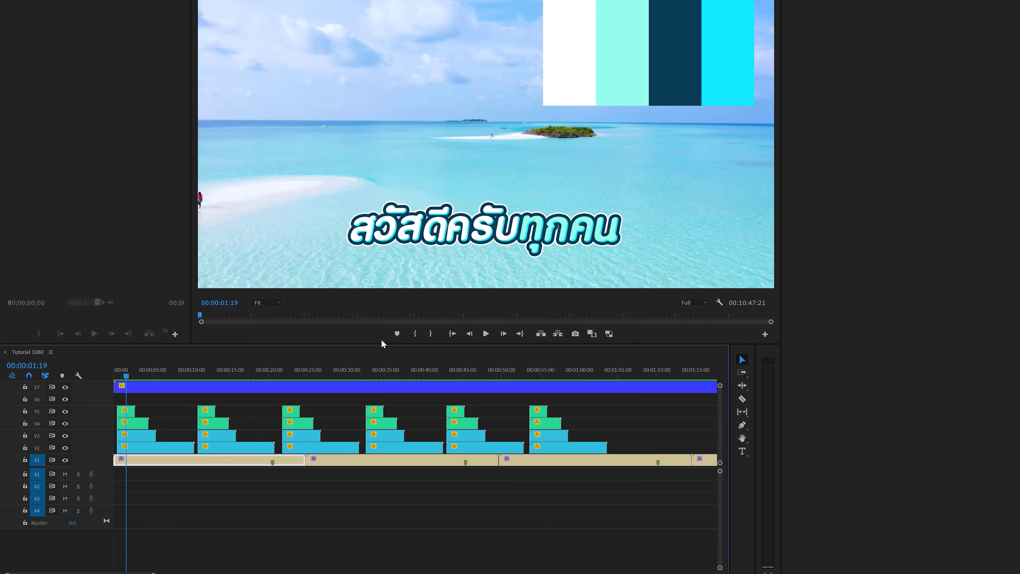
{"action": "left_click_drag", "start_coordinate": [196, 369], "coordinate": [207, 369]}
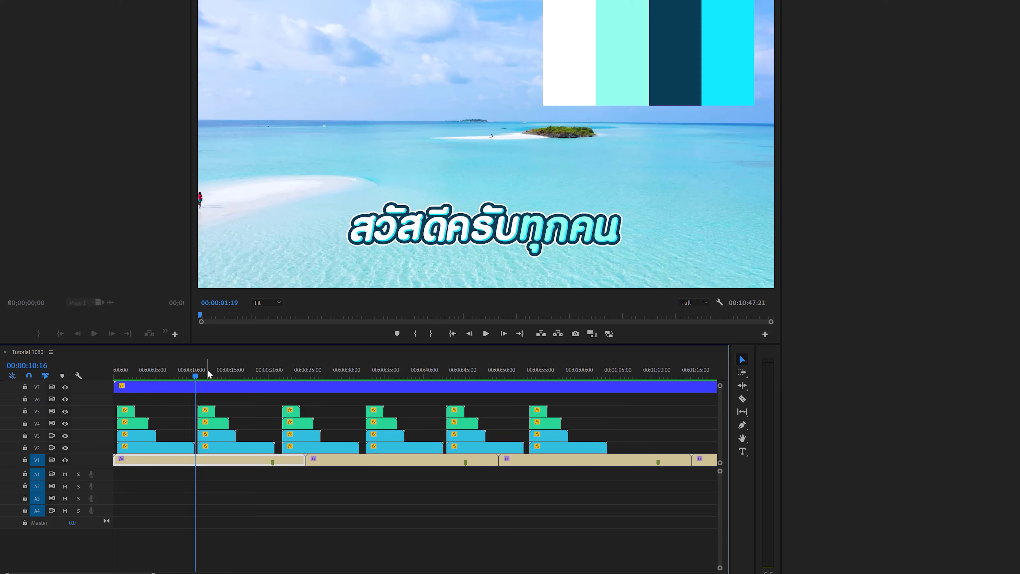
{"action": "left_click", "coordinate": [285, 370]}
{"action": "left_click", "coordinate": [388, 370]}
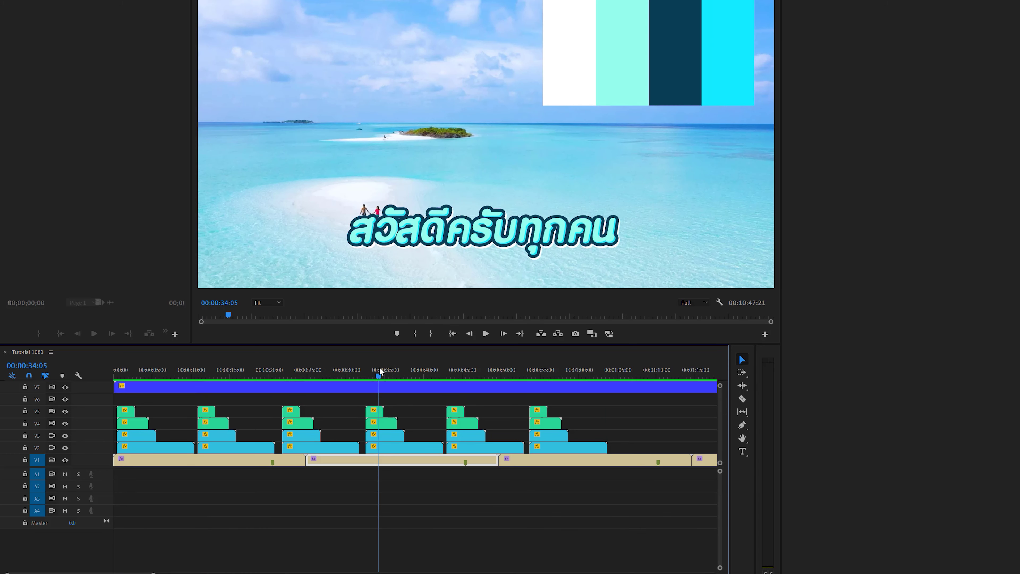
{"action": "scroll", "coordinate": [293, 370], "scroll_direction": "up", "scroll_amount": 2}
{"action": "scroll", "coordinate": [270, 370], "scroll_direction": "down", "scroll_amount": 4}
{"action": "left_click", "coordinate": [157, 371]}
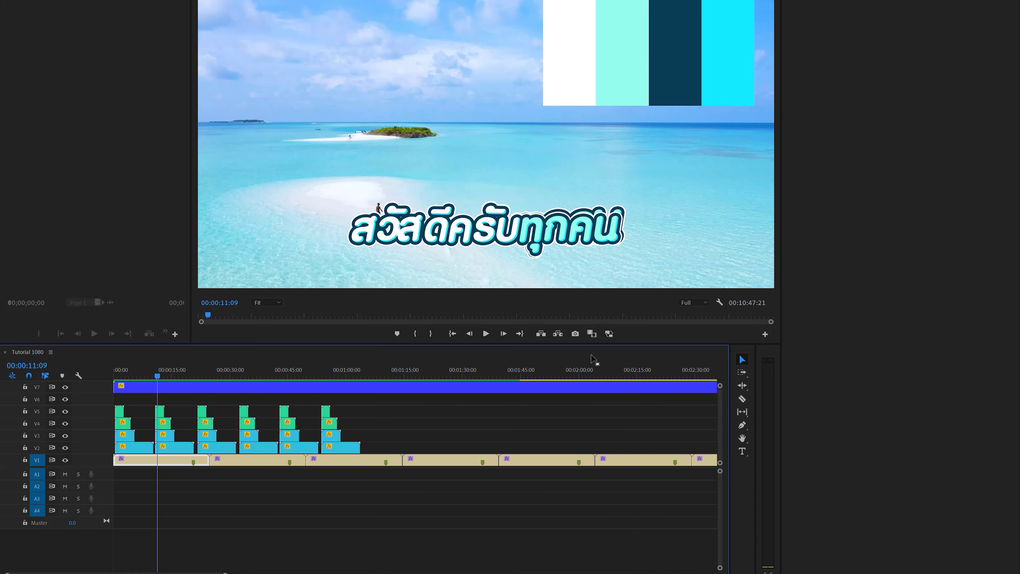
{"action": "left_click", "coordinate": [633, 374]}
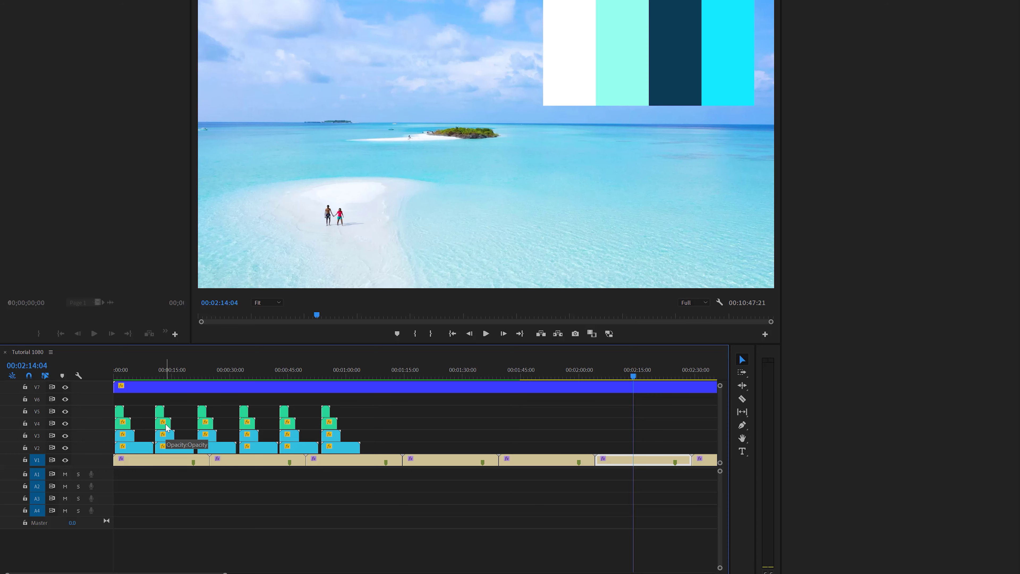
Move the V4 title to about 2:12, change its text to ยินดีที่ได้รู้จักนะครับ, and preview it.
{"action": "left_click_drag", "start_coordinate": [168, 427], "coordinate": [639, 430]}
{"action": "key", "text": "="}
{"action": "key", "text": "="}
{"action": "key", "text": "="}
{"action": "left_click", "coordinate": [437, 425]}
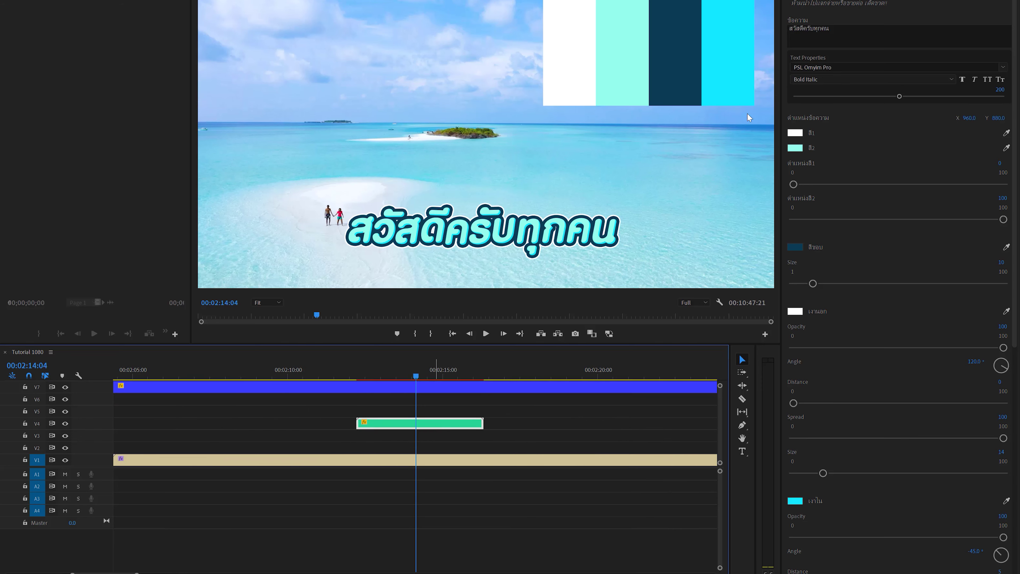
{"action": "left_click", "coordinate": [863, 37]}
{"action": "type", "text": "ยินดีที่ได้รู้จักนะครับ"}
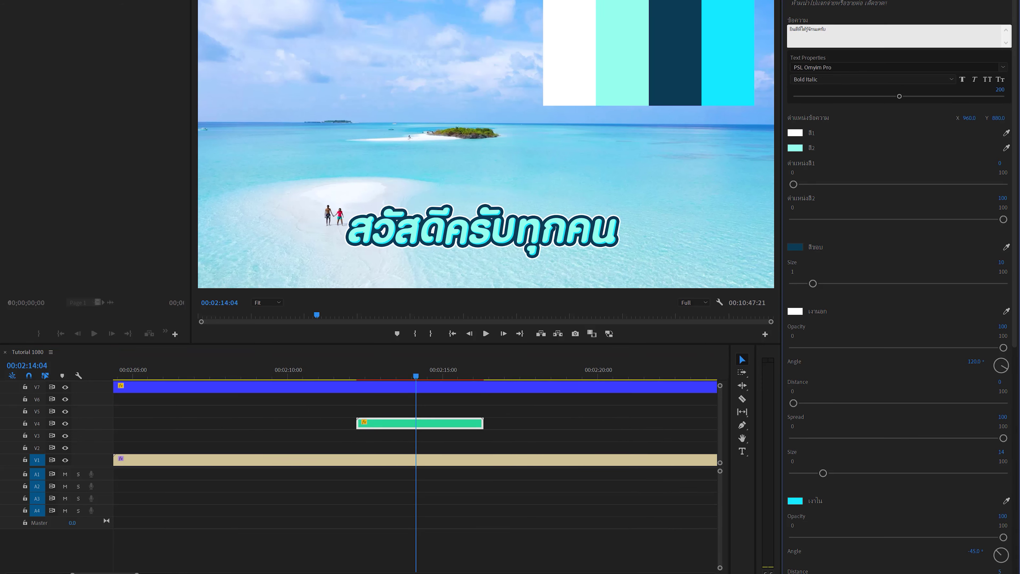
{"action": "key", "text": "Tab"}
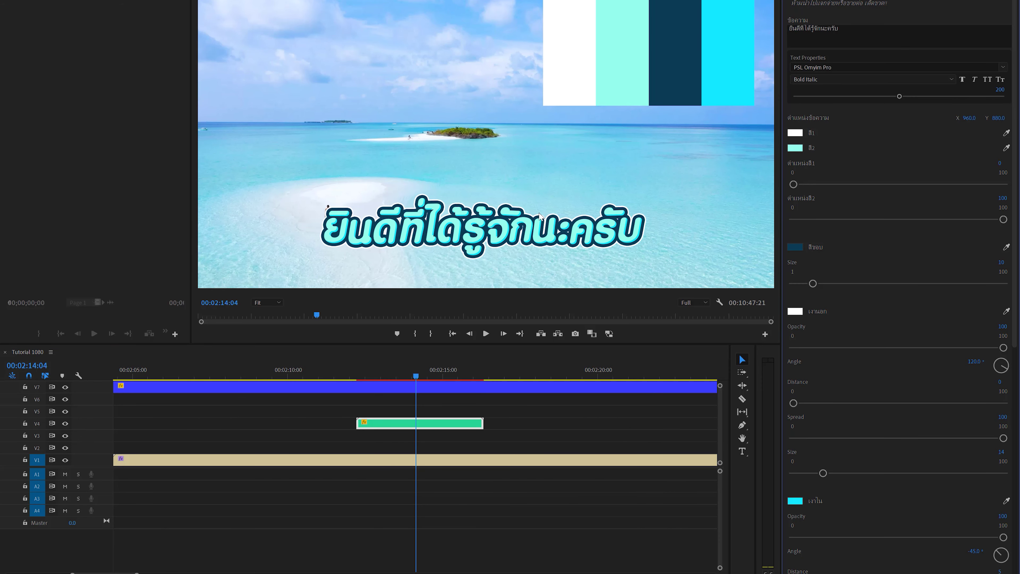
{"action": "left_click", "coordinate": [349, 375]}
{"action": "key", "text": "space"}
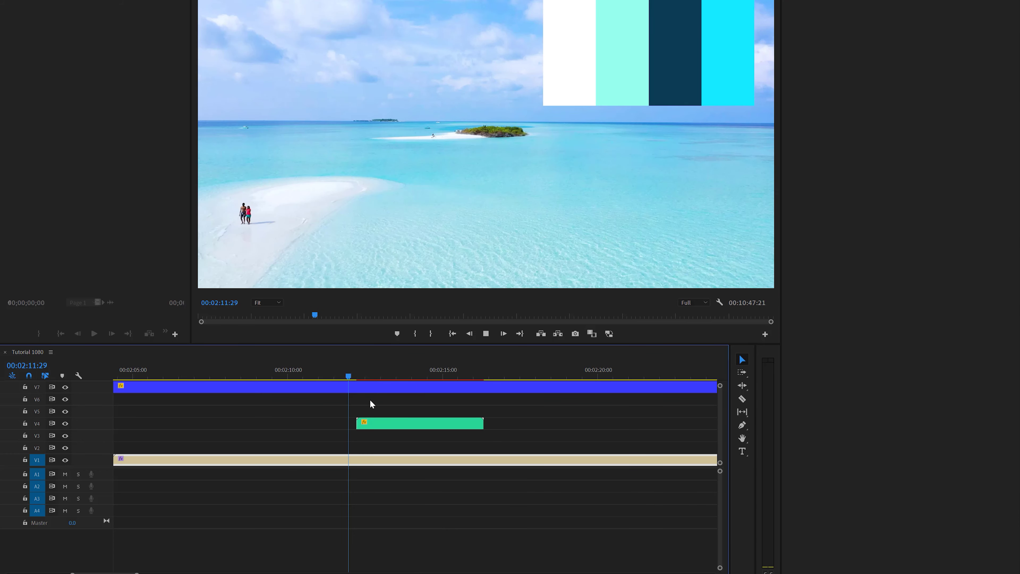
{"action": "key", "text": "space"}
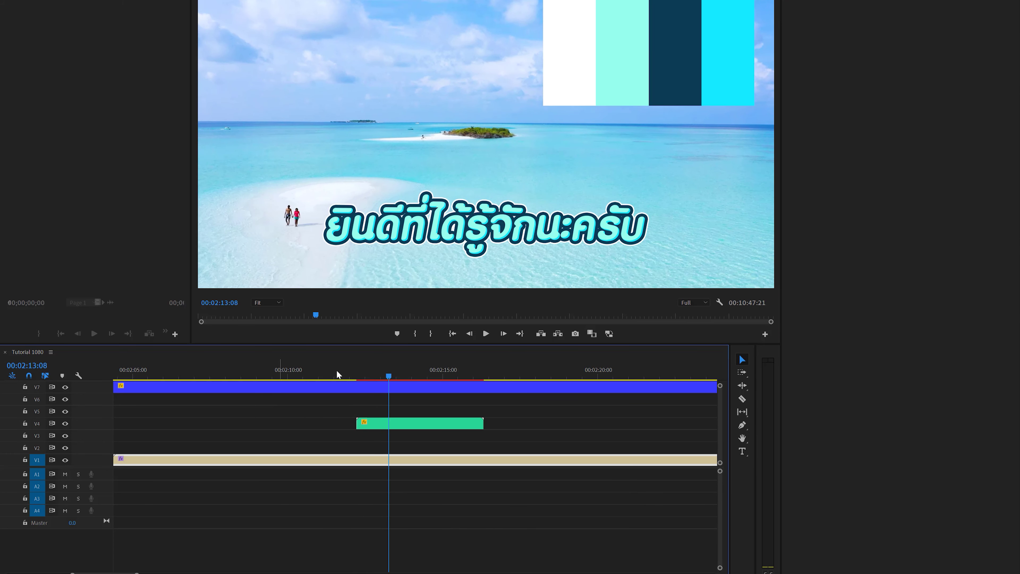
Set the title's first gradient colour position (ตำแหน่งสี1) to 46 and preview the change.
{"action": "left_click", "coordinate": [418, 427]}
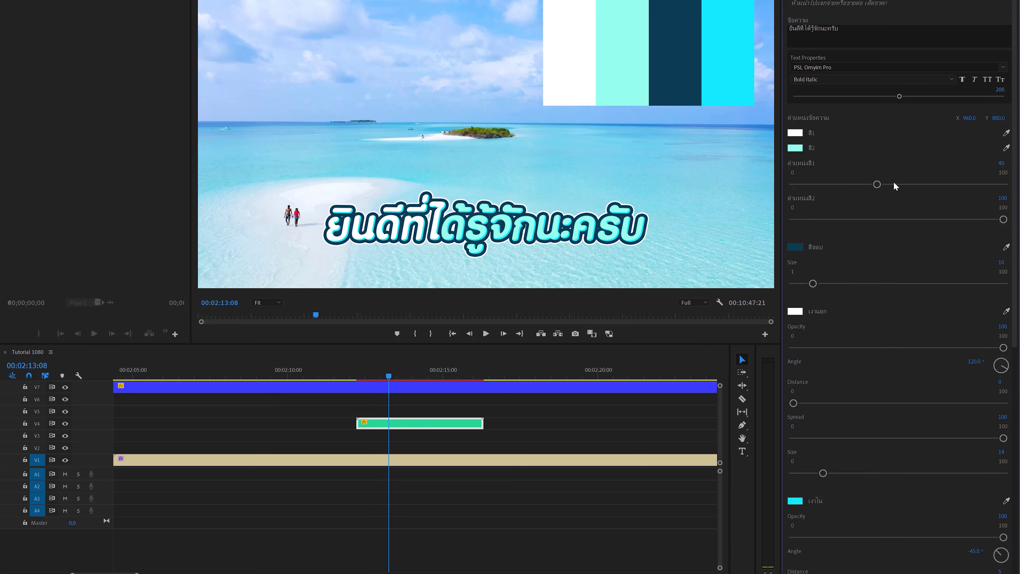
{"action": "left_click", "coordinate": [895, 184]}
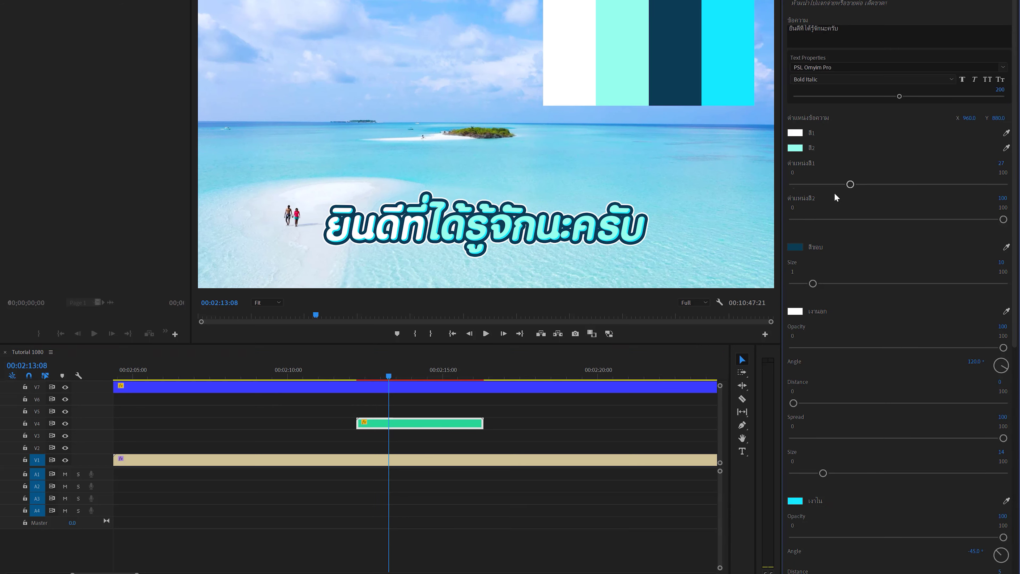
{"action": "left_click_drag", "start_coordinate": [865, 193], "coordinate": [845, 197]}
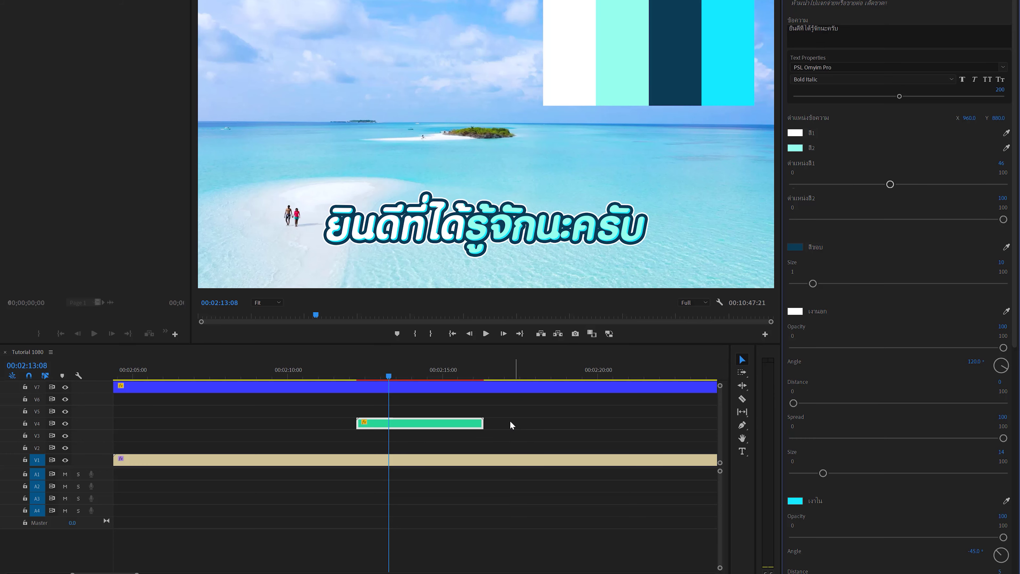
{"action": "left_click", "coordinate": [351, 376]}
{"action": "key", "text": "space"}
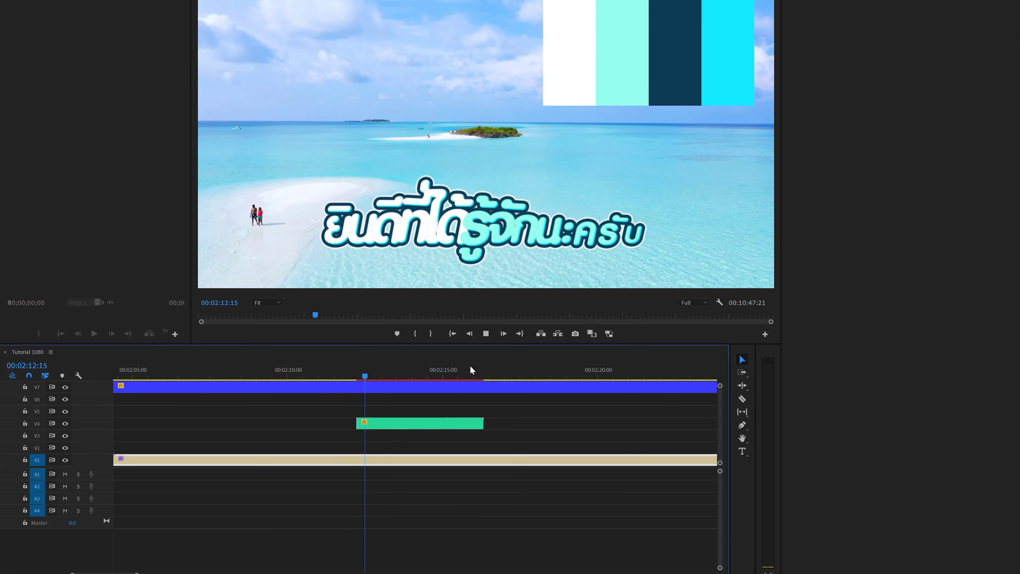
{"action": "left_click", "coordinate": [352, 378]}
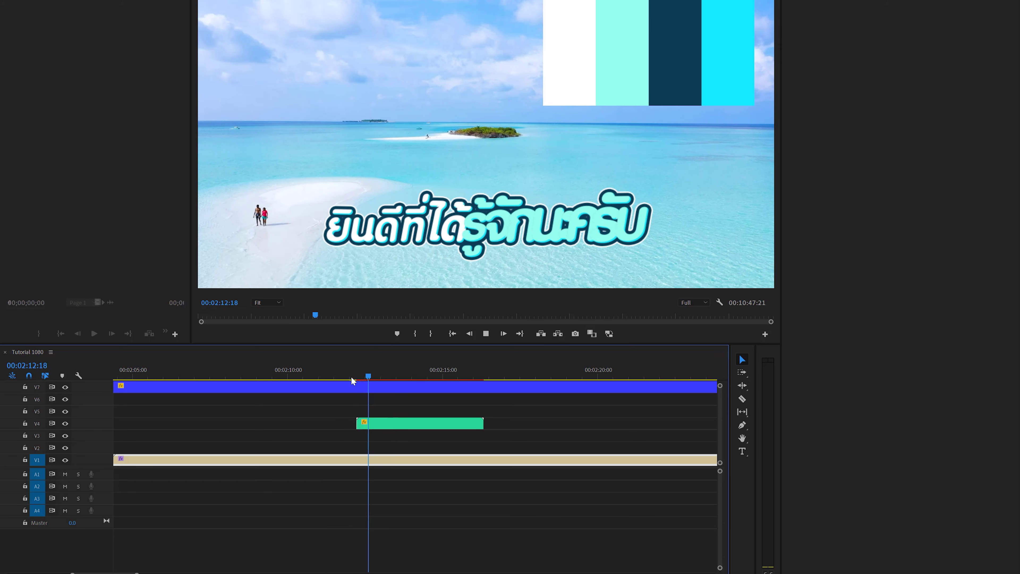
{"action": "key", "text": "space"}
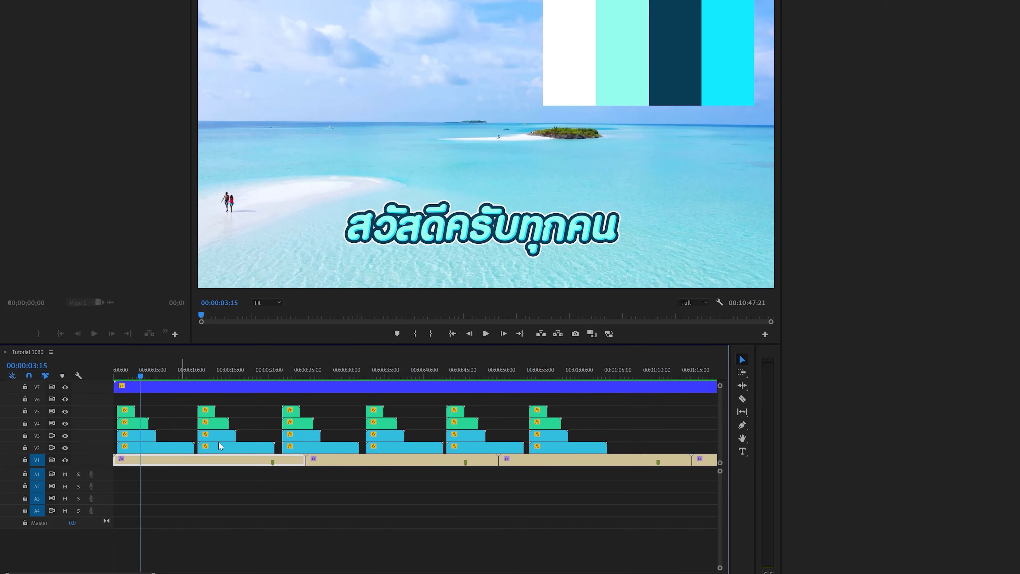
Alt-drag a copy of the first V2 title onto V3 near 02:10 and preview it.
{"action": "key", "text": "minus"}
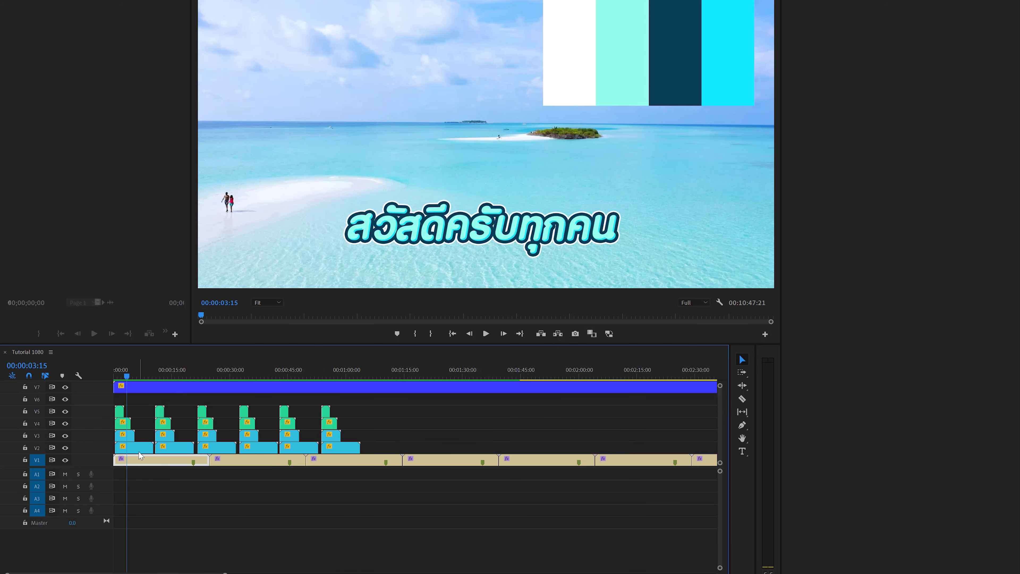
{"action": "key", "text": "minus"}
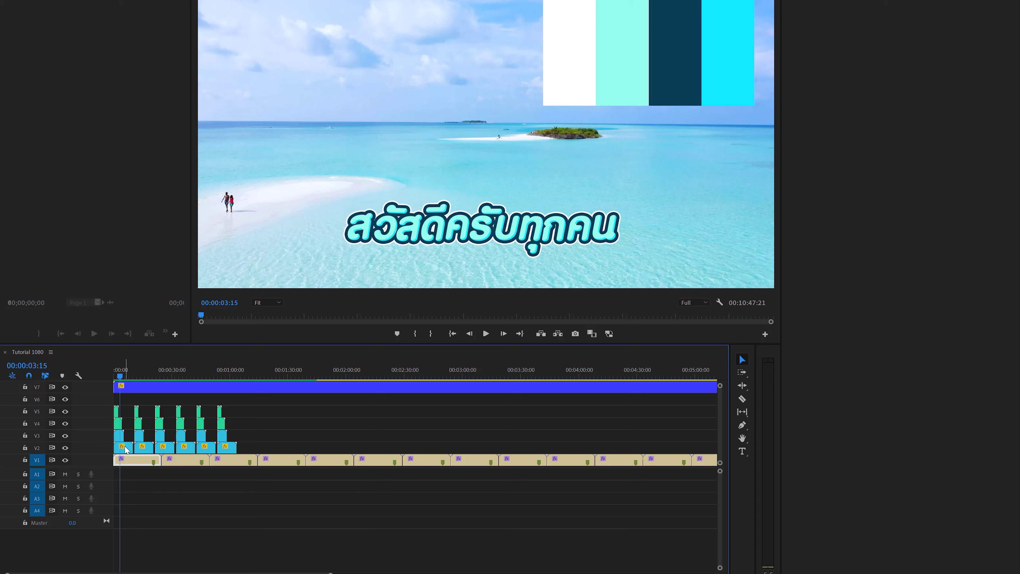
{"action": "left_click_drag", "start_coordinate": [127, 449], "coordinate": [374, 436]}
{"action": "left_click", "coordinate": [376, 372]}
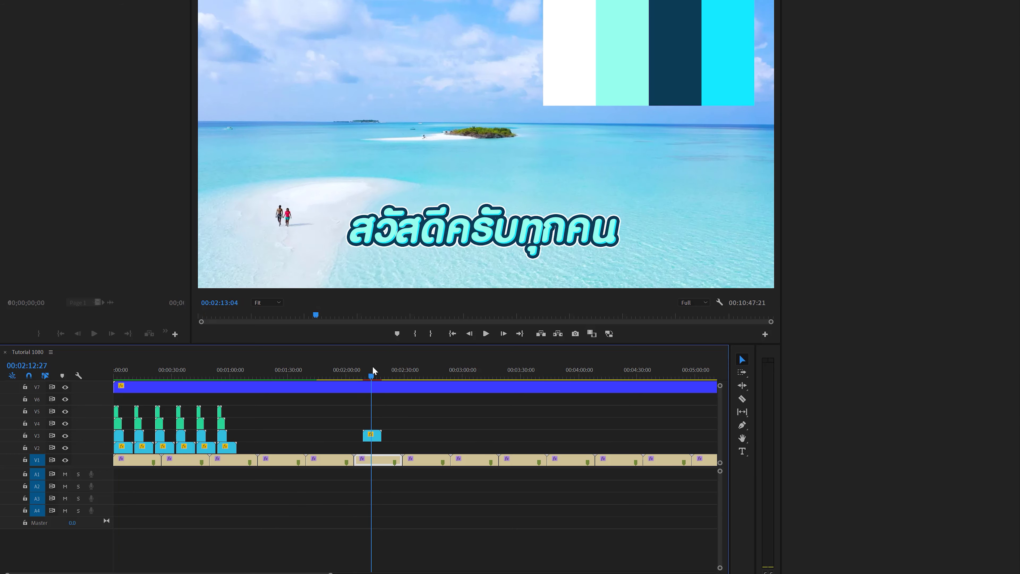
{"action": "key", "text": "equal"}
{"action": "key", "text": "equal"}
{"action": "key", "text": "space"}
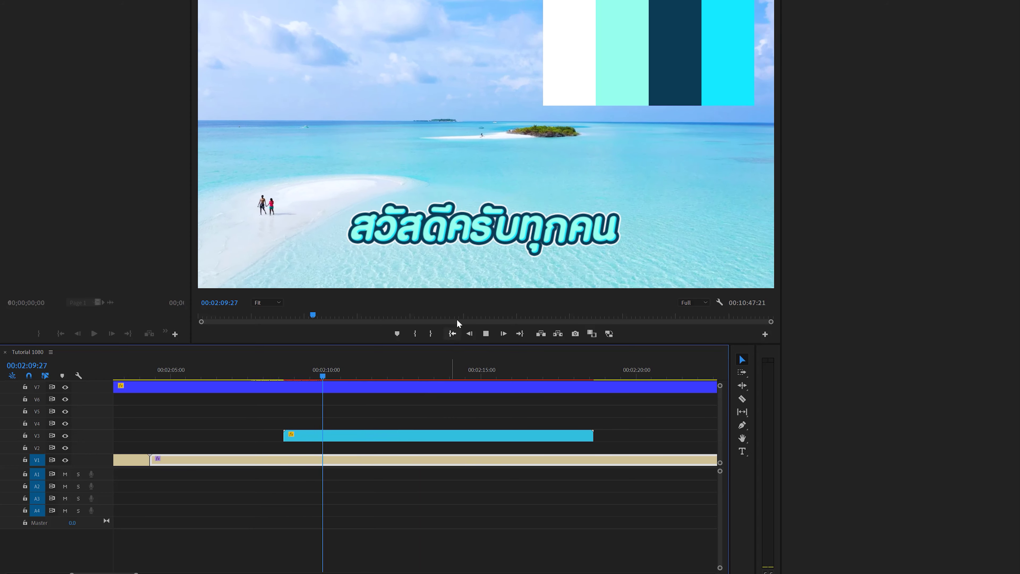
{"action": "key", "text": "space"}
Trim the V3 copy's end back to the playhead and preview it from 02:10.
{"action": "left_click_drag", "start_coordinate": [596, 433], "coordinate": [339, 435]}
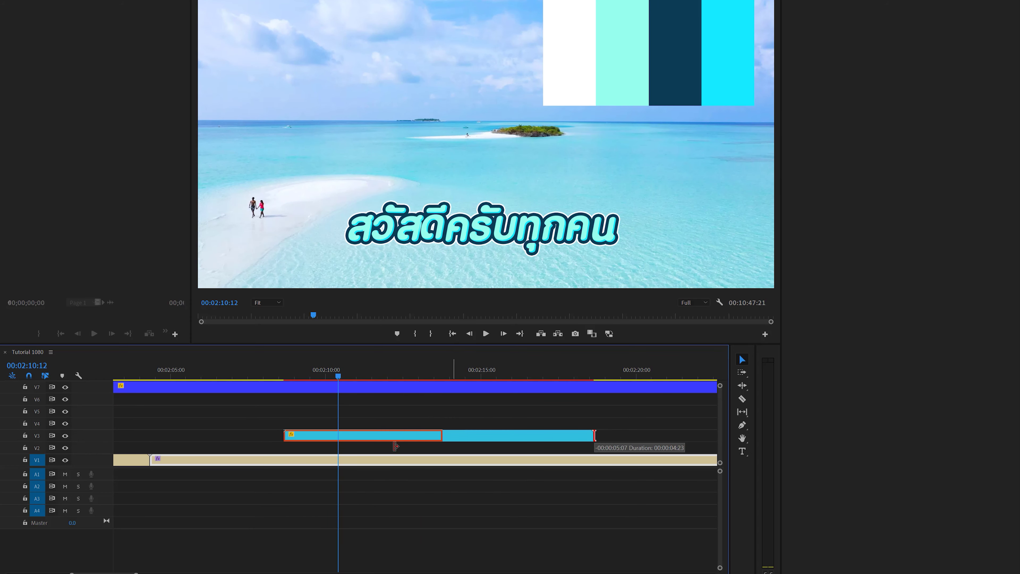
{"action": "key", "text": "equal"}
{"action": "left_click", "coordinate": [354, 376]}
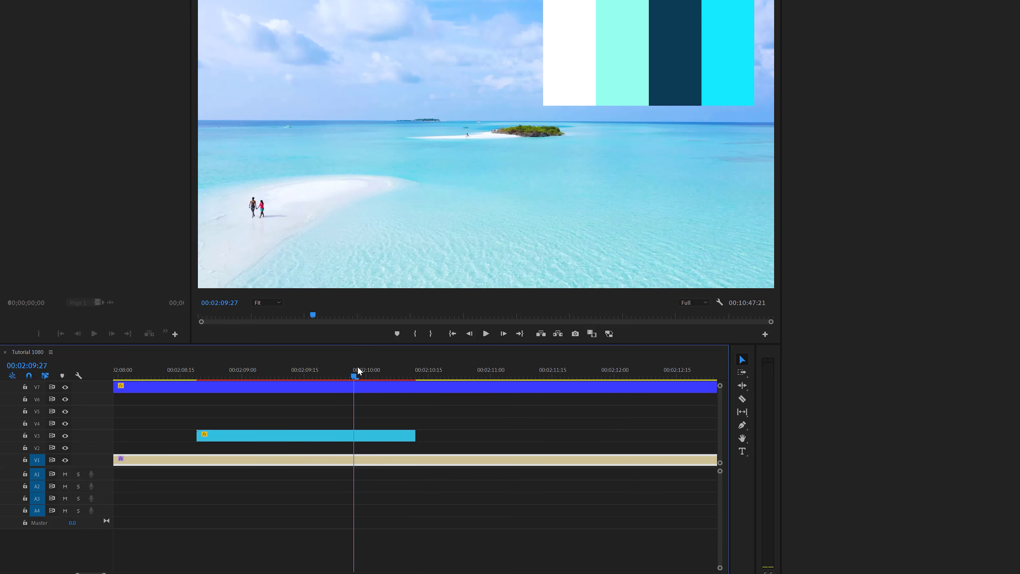
{"action": "key", "text": "space"}
{"action": "key", "text": "space"}
{"action": "left_click", "coordinate": [349, 371]}
{"action": "key", "text": "space"}
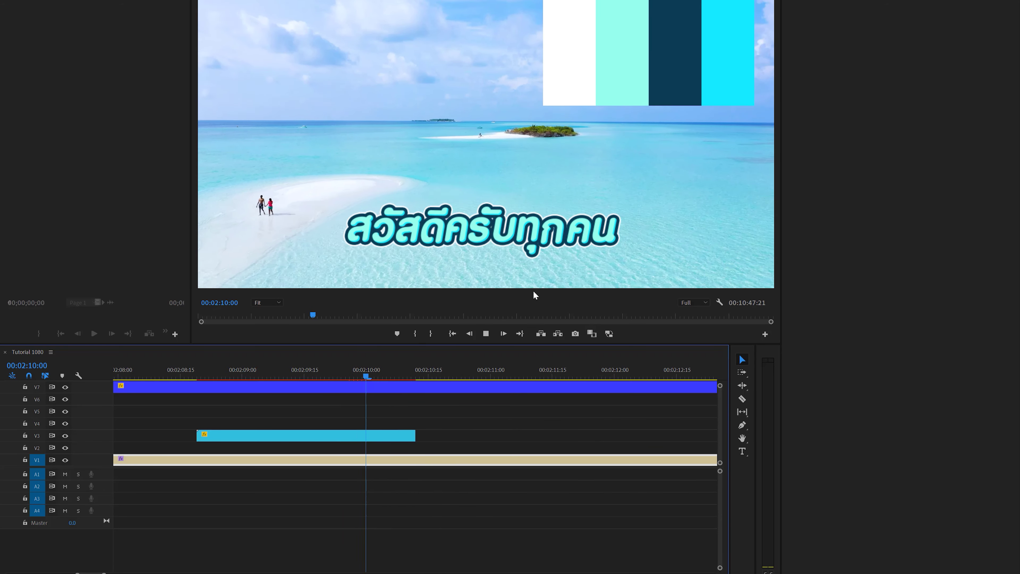
{"action": "key", "text": "space"}
{"action": "left_click", "coordinate": [346, 372]}
Re-extend the V3 title's end, then shorten it to about 3 seconds 20 frames.
{"action": "key", "text": "space"}
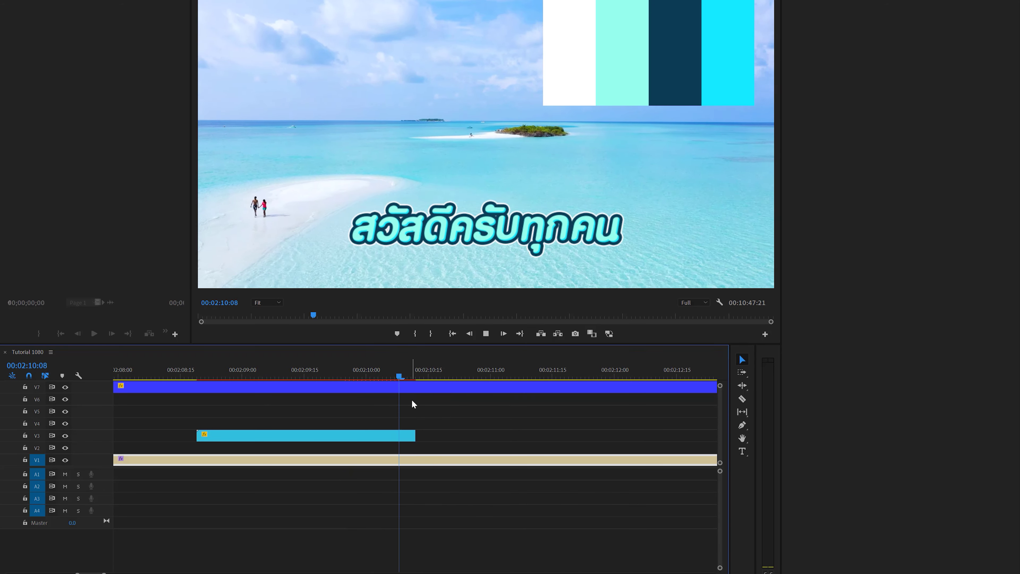
{"action": "key", "text": "space"}
{"action": "key", "text": "minus"}
{"action": "left_click_drag", "start_coordinate": [415, 435], "coordinate": [612, 435]}
{"action": "left_click", "coordinate": [403, 373]}
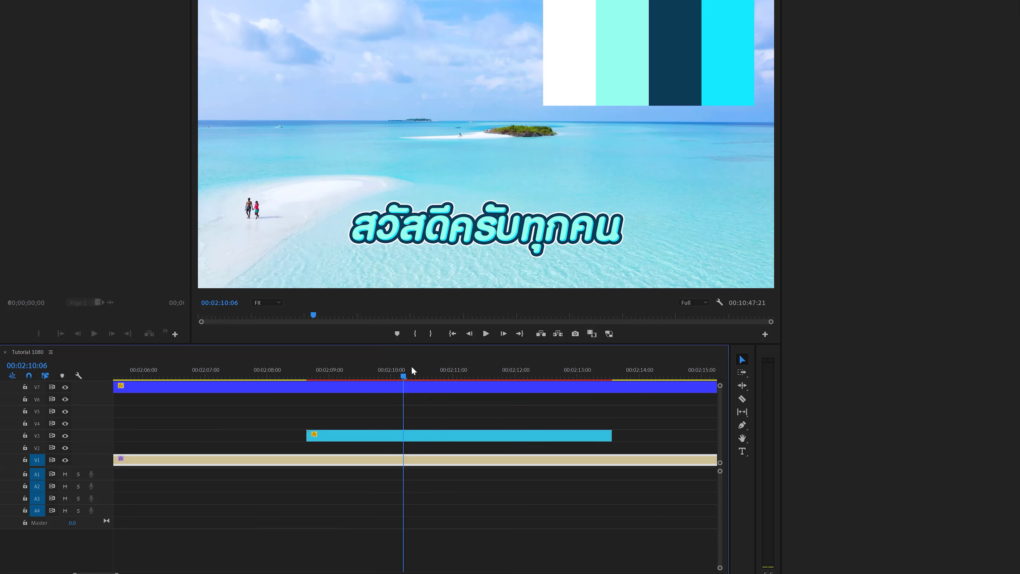
{"action": "key", "text": "space"}
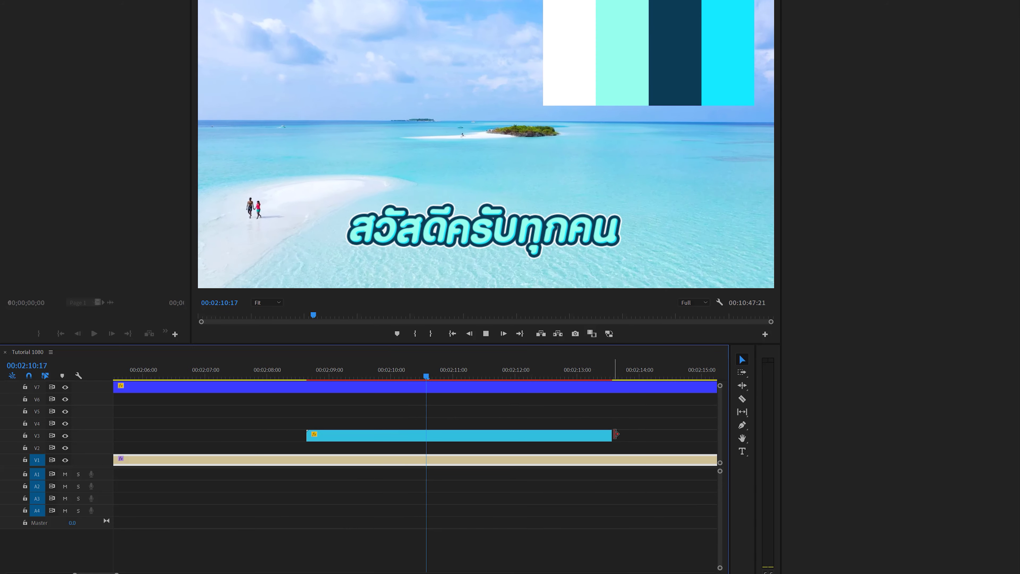
{"action": "left_click_drag", "start_coordinate": [612, 436], "coordinate": [536, 431]}
Fine-tune the V3 title's end, preview it, and save the project.
{"action": "key", "text": "space"}
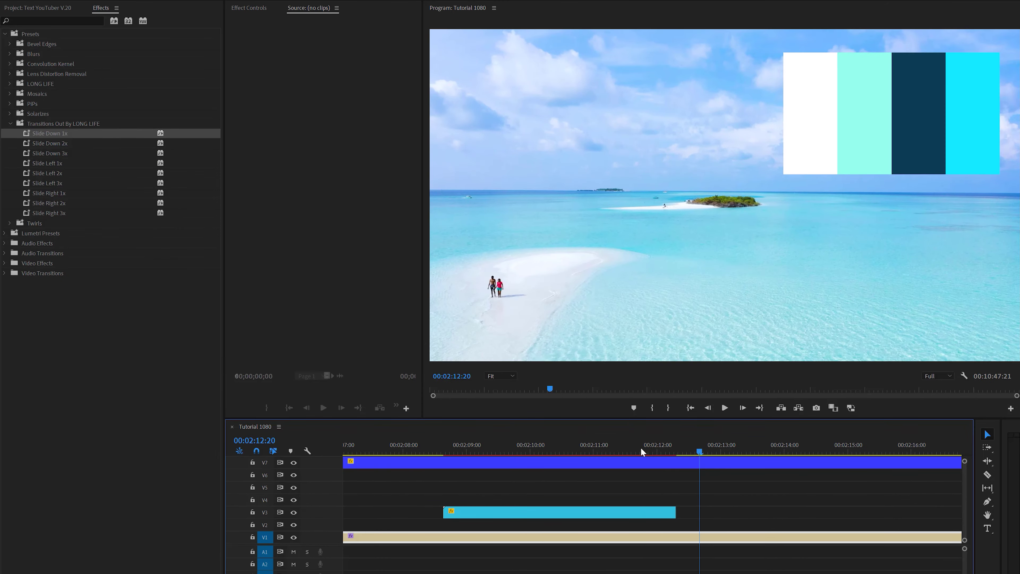
{"action": "left_click_drag", "start_coordinate": [641, 448], "coordinate": [657, 449]}
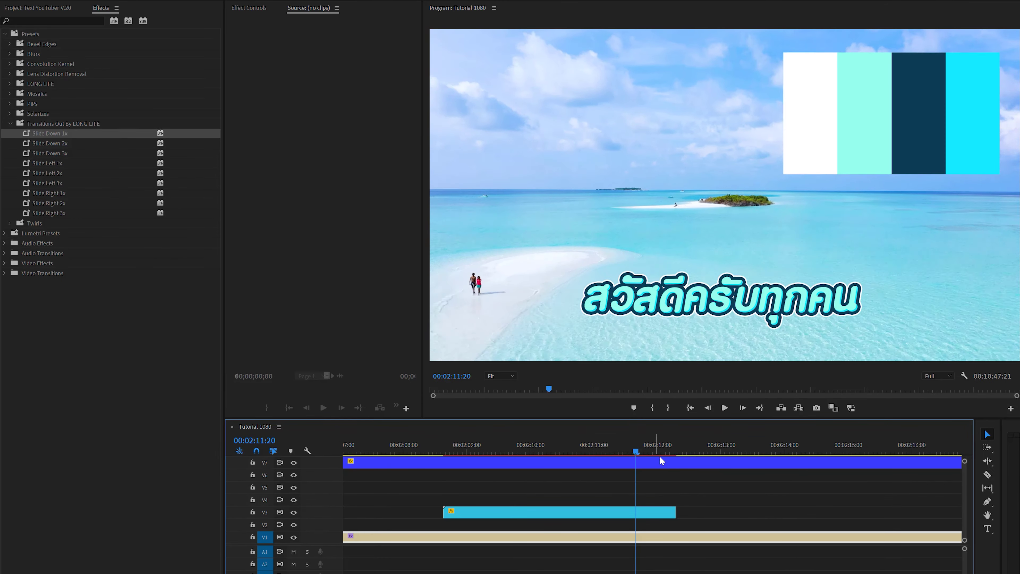
{"action": "left_click", "coordinate": [635, 441]}
{"action": "key", "text": "space"}
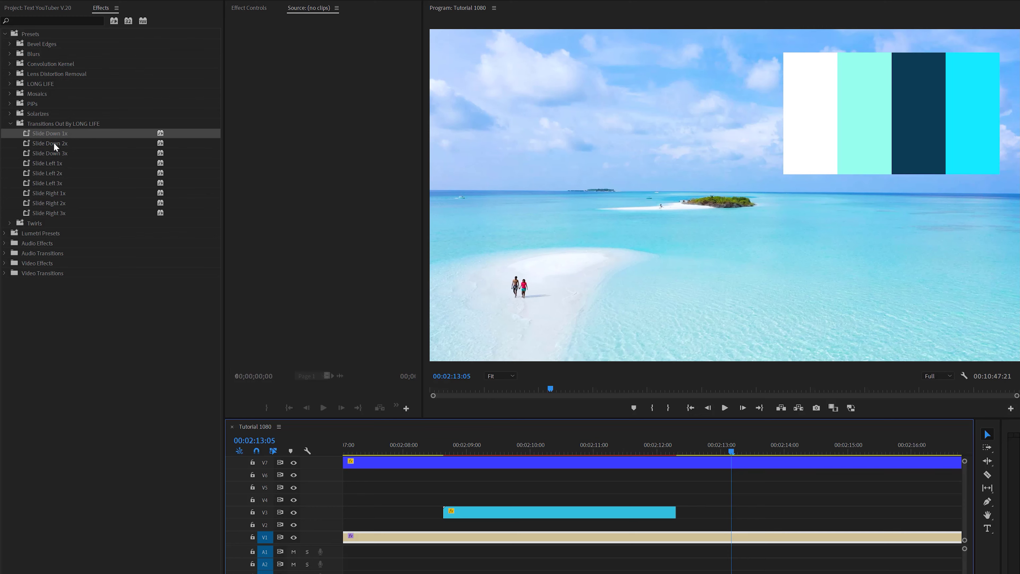
{"action": "key", "text": "ctrl+s"}
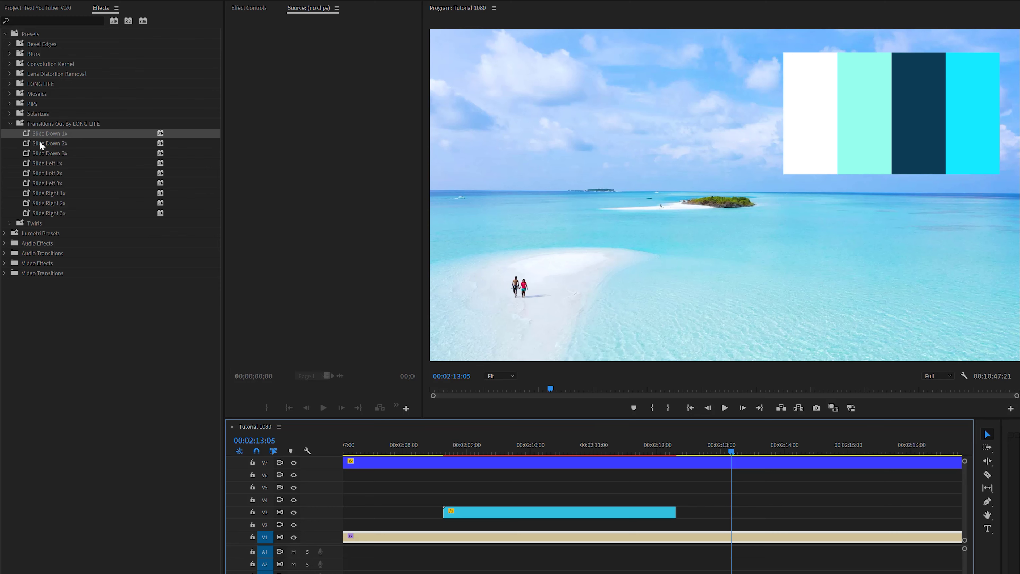
Apply the LONG LIFE Slide Down 1x exit preset to the V3 title and preview it.
{"action": "left_click_drag", "start_coordinate": [41, 138], "coordinate": [116, 209]}
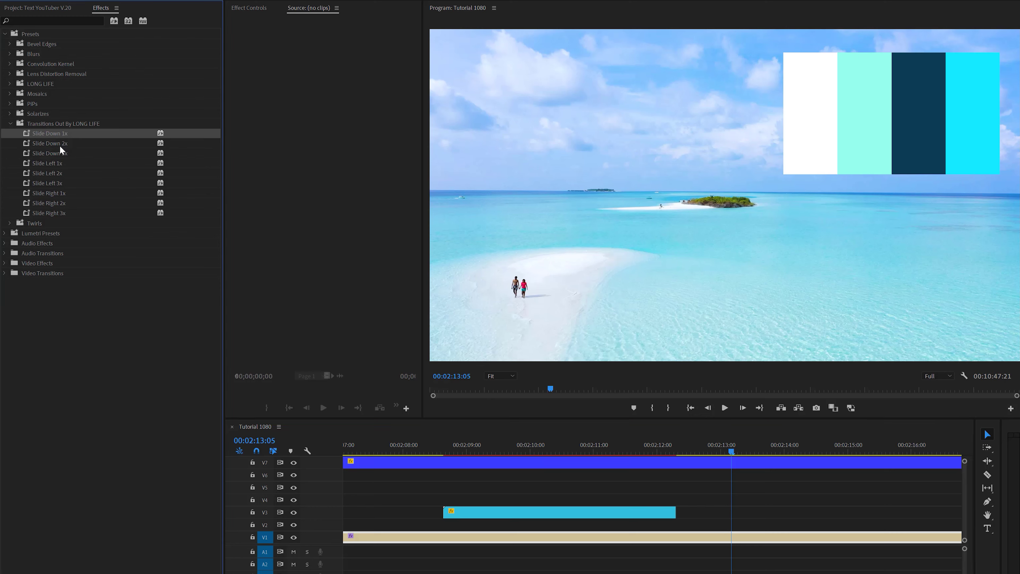
{"action": "left_click", "coordinate": [76, 152]}
{"action": "left_click", "coordinate": [64, 133]}
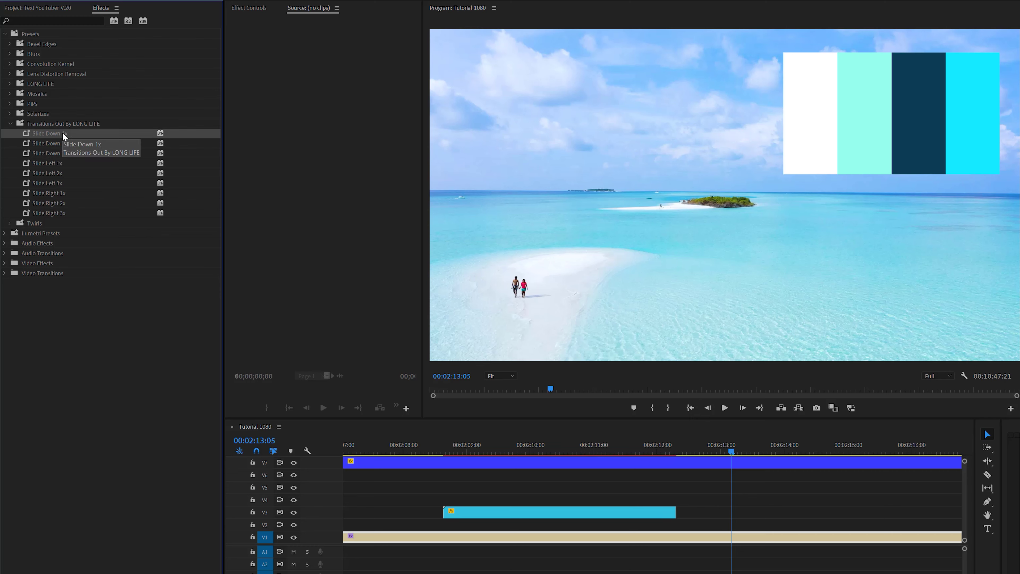
{"action": "left_click_drag", "start_coordinate": [62, 135], "coordinate": [657, 513]}
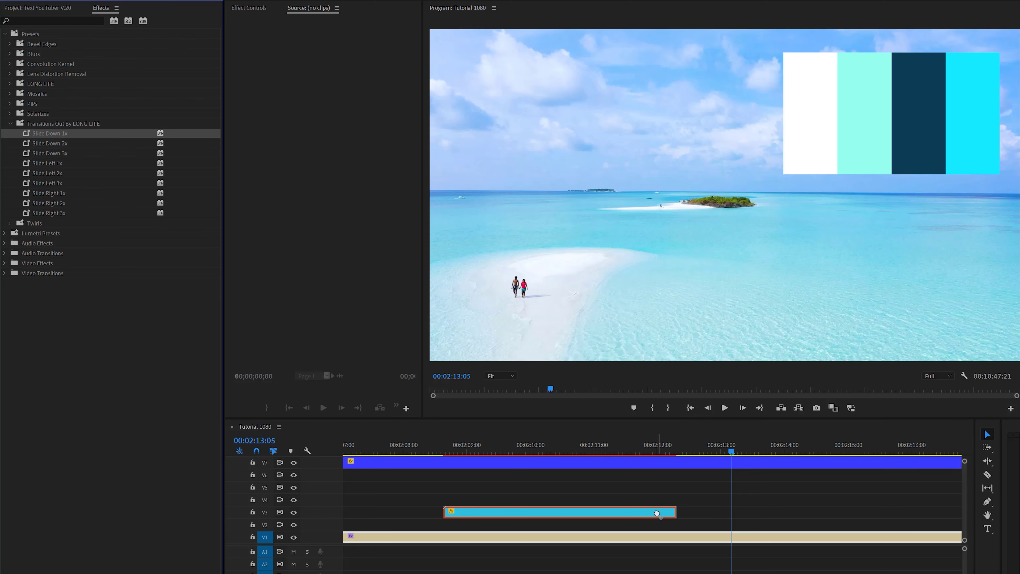
{"action": "left_click", "coordinate": [588, 439]}
{"action": "key", "text": "space"}
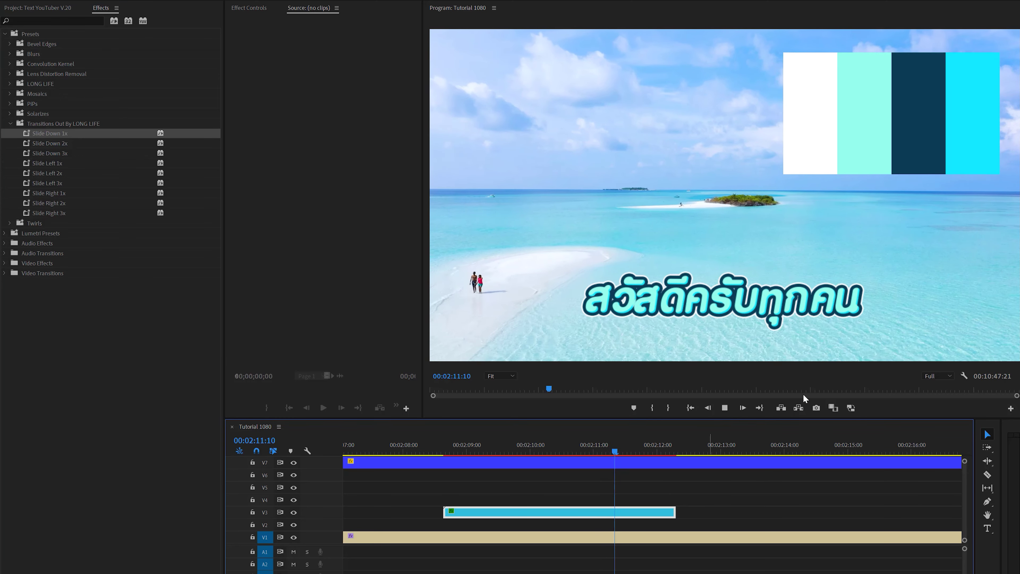
{"action": "key", "text": "space"}
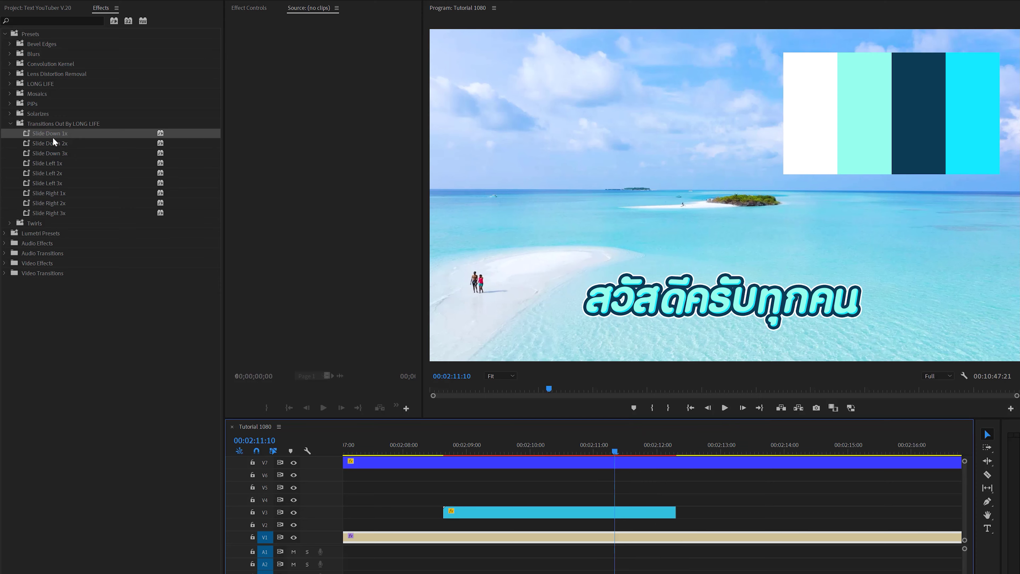
Try the Slide Down 2x and Slide Down 3x exit presets on the V3 title.
{"action": "left_click_drag", "start_coordinate": [55, 146], "coordinate": [659, 513]}
{"action": "key", "text": "space"}
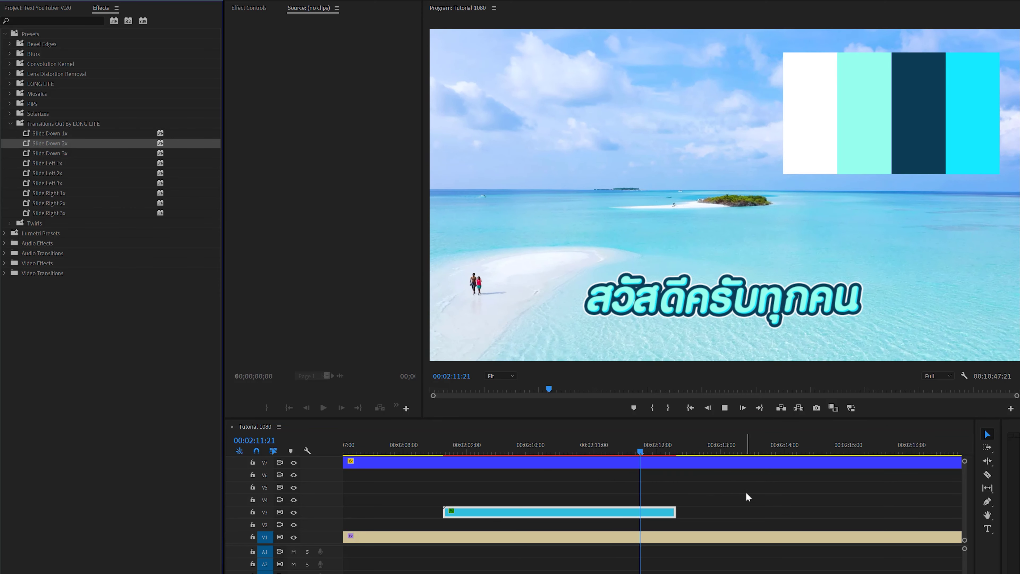
{"action": "left_click", "coordinate": [660, 480]}
{"action": "left_click_drag", "start_coordinate": [50, 154], "coordinate": [638, 515]}
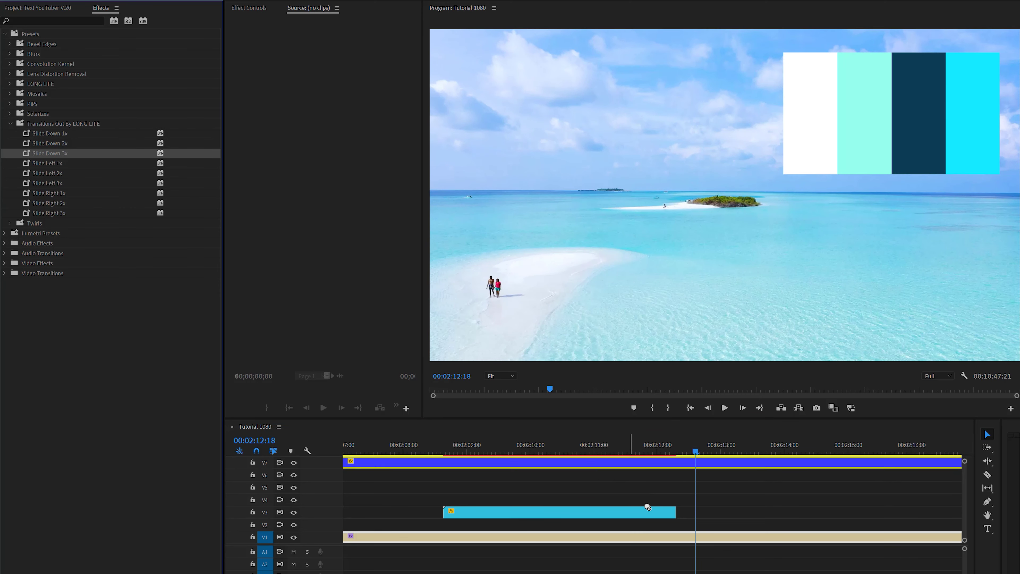
{"action": "left_click", "coordinate": [588, 446]}
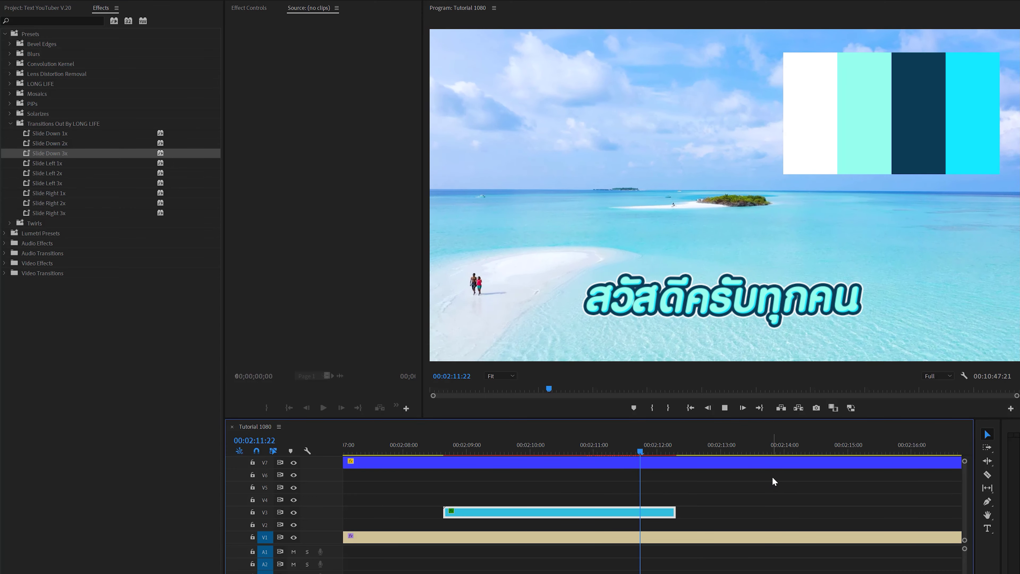
{"action": "left_click", "coordinate": [571, 442]}
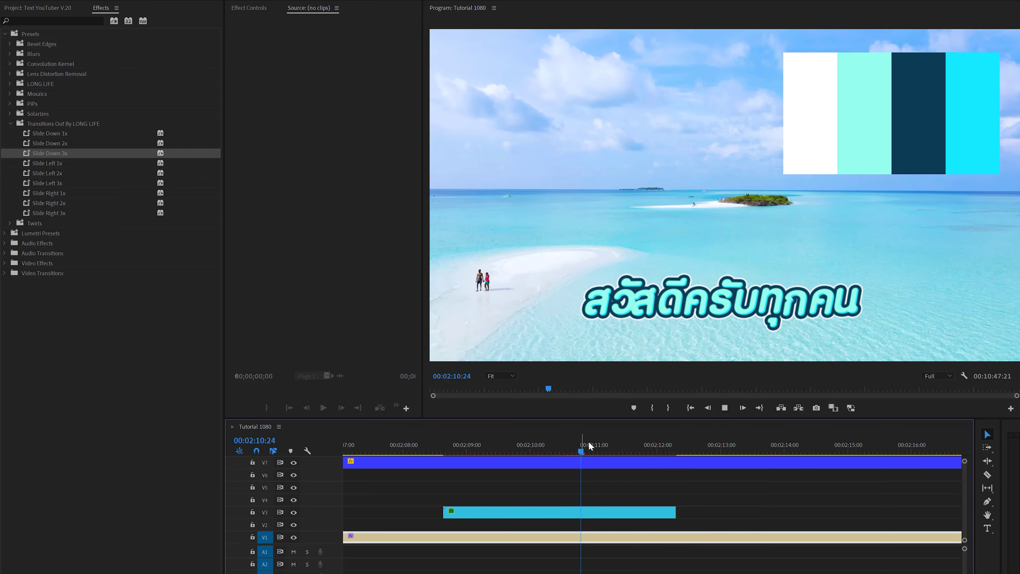
{"action": "key", "text": "space"}
{"action": "left_click", "coordinate": [544, 447]}
{"action": "key", "text": "space"}
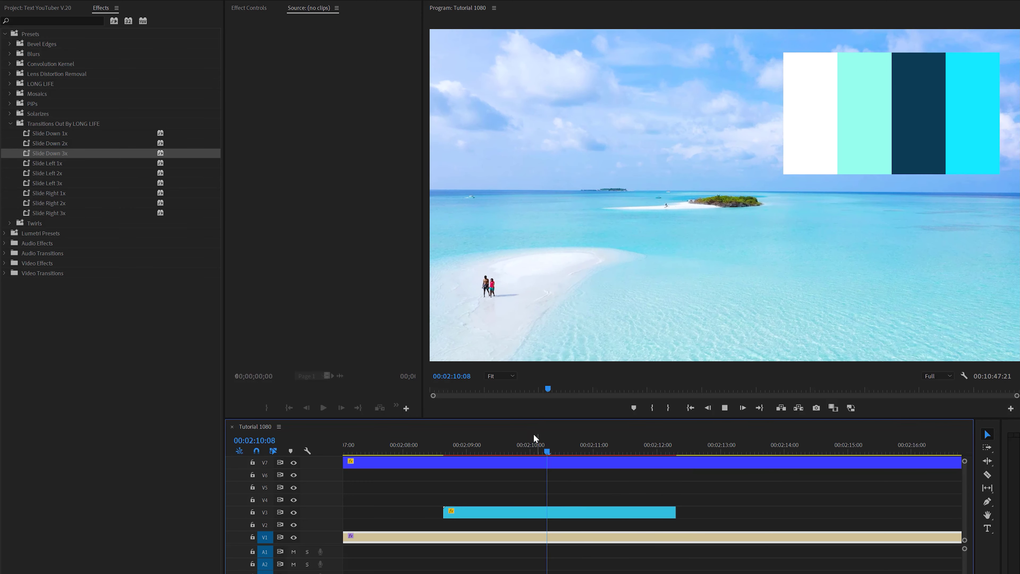
{"action": "key", "text": "space"}
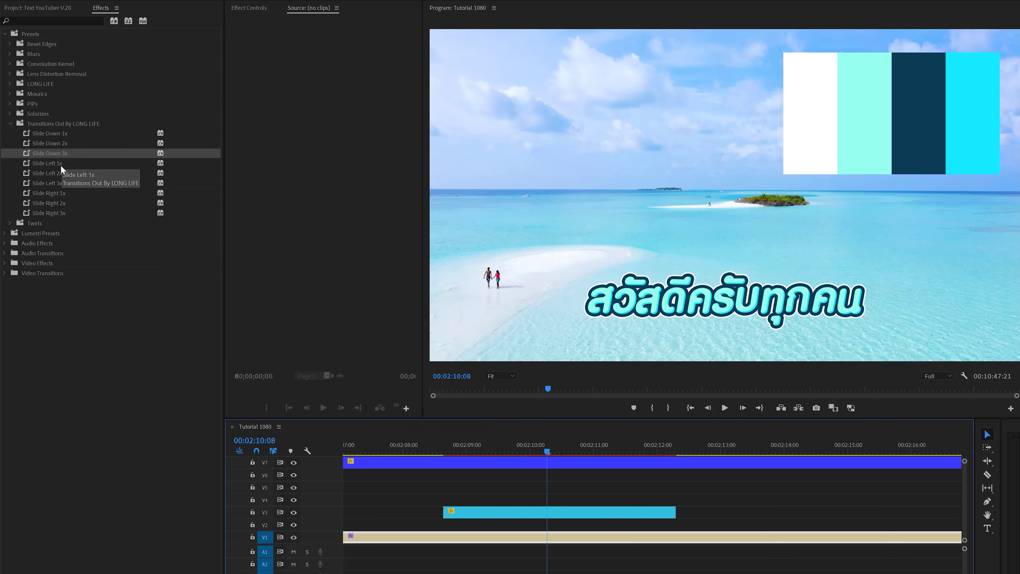
Apply Slide Right 1x to the V3 title and preview the slide-out.
{"action": "left_click_drag", "start_coordinate": [48, 193], "coordinate": [631, 512]}
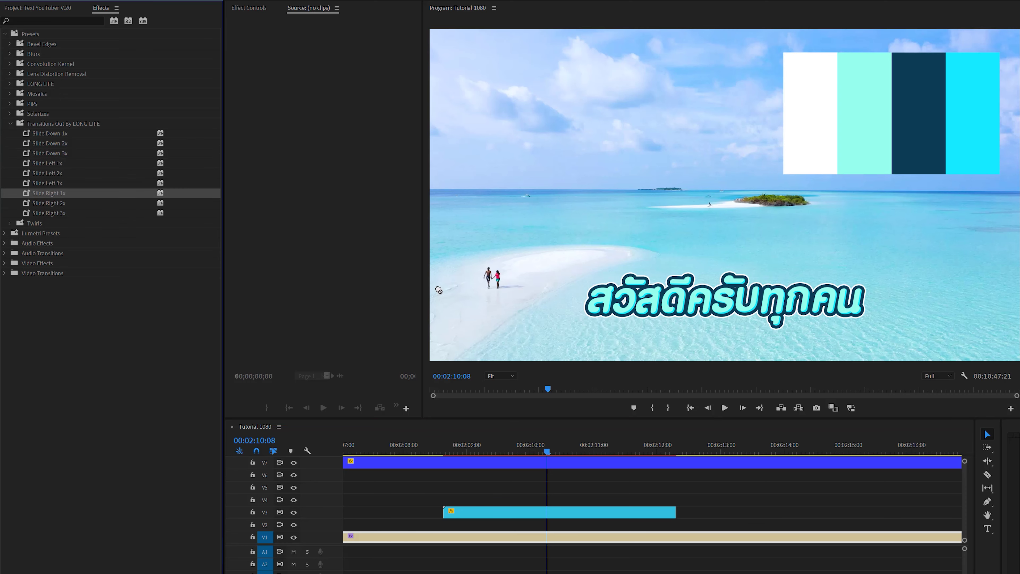
{"action": "left_click", "coordinate": [606, 446]}
{"action": "key", "text": "space"}
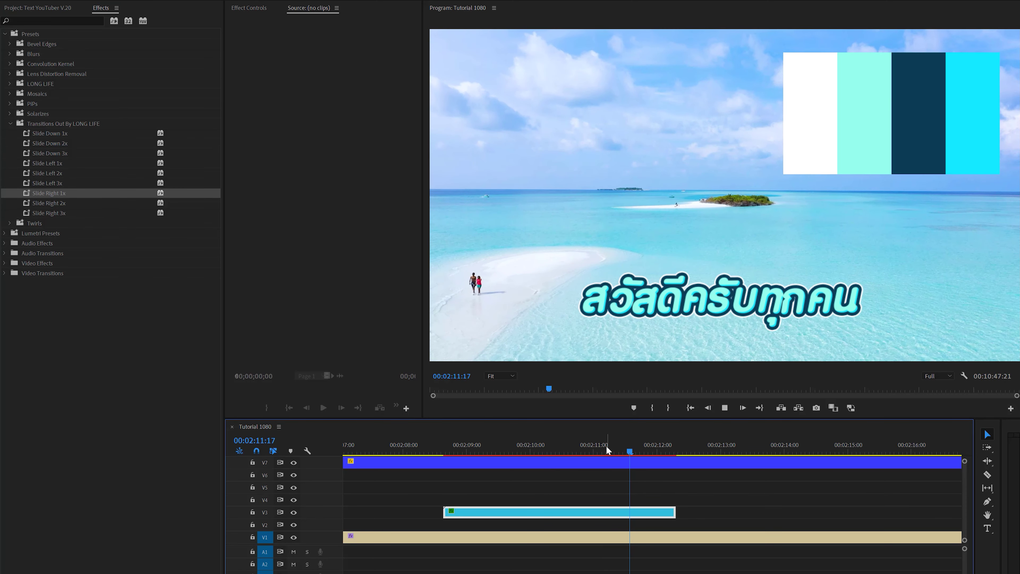
{"action": "key", "text": "space"}
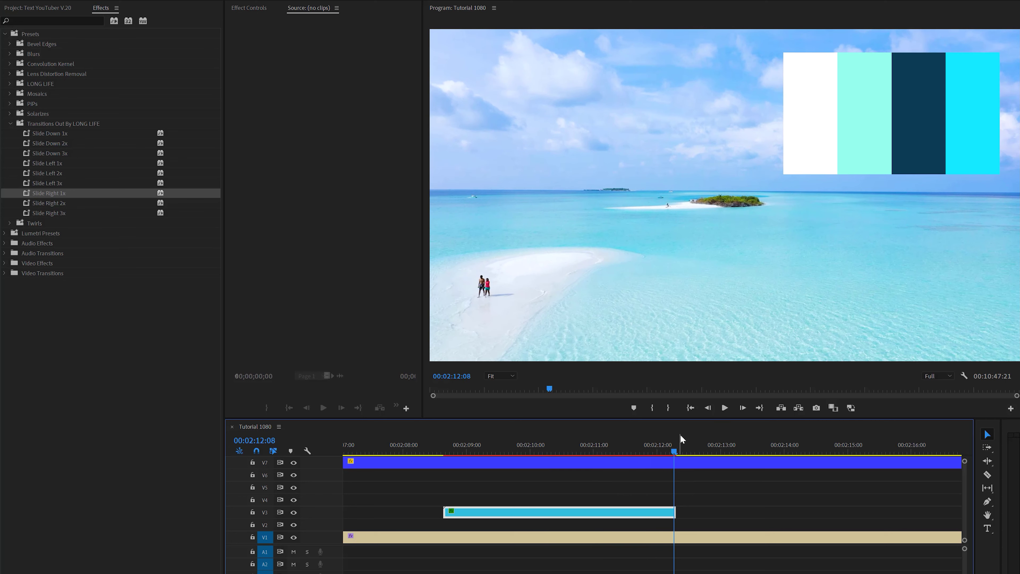
{"action": "left_click", "coordinate": [645, 446]}
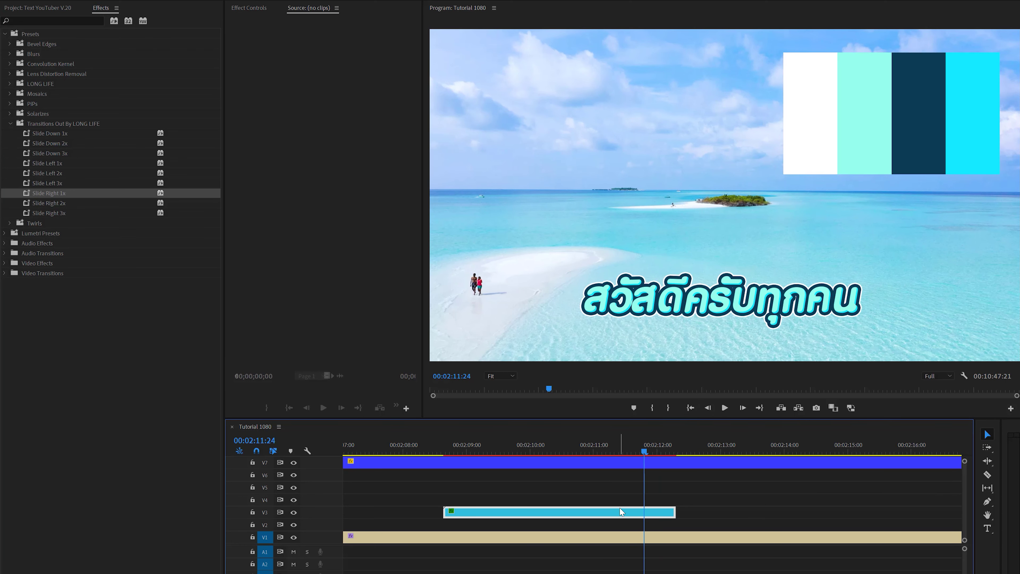
{"action": "left_click", "coordinate": [250, 9]}
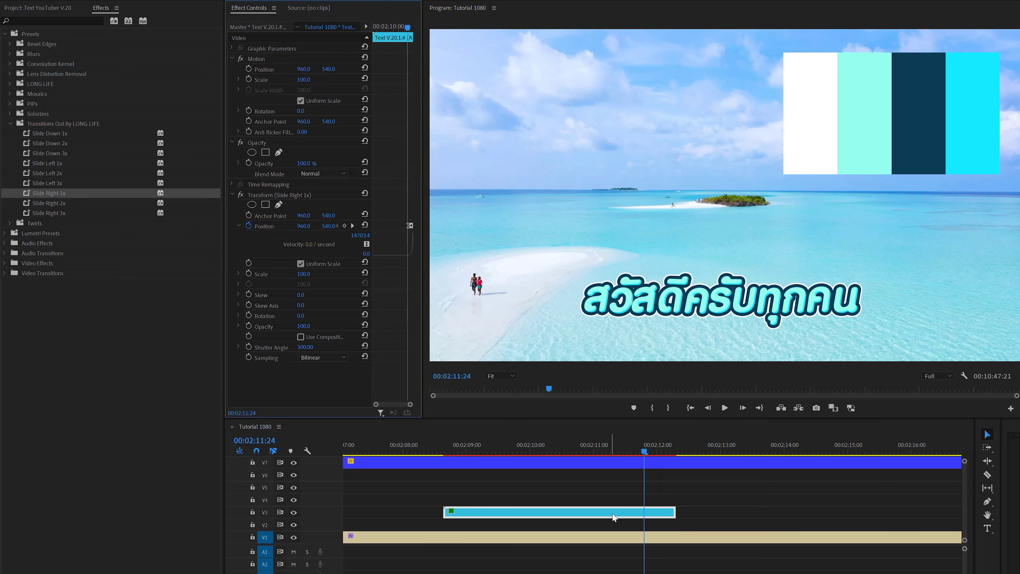
Replace the Slide Right 1x exit with Slide Right 2x and preview it.
{"action": "key", "text": "ctrl+z"}
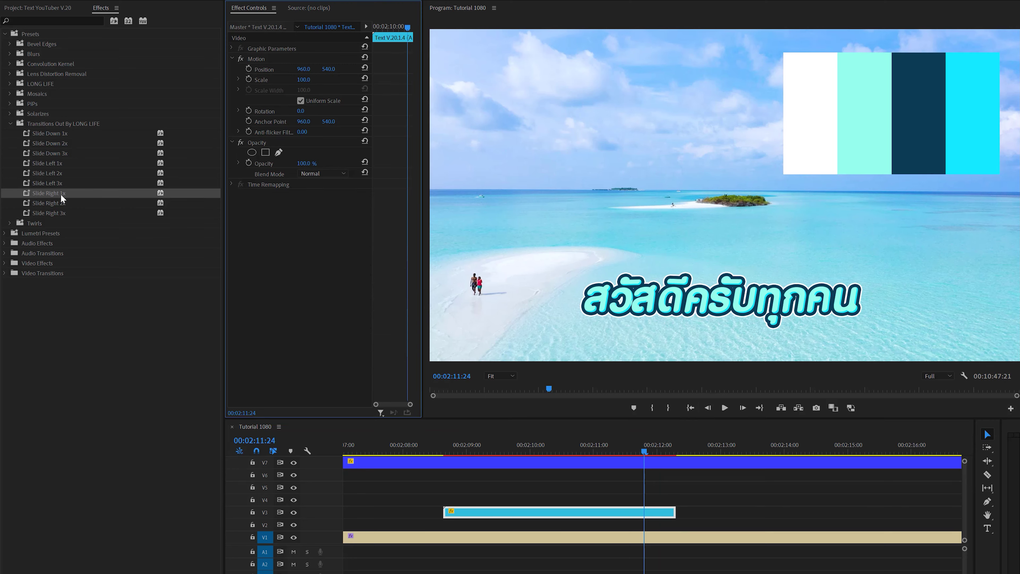
{"action": "left_click_drag", "start_coordinate": [62, 205], "coordinate": [498, 320]}
{"action": "left_click_drag", "start_coordinate": [612, 505], "coordinate": [615, 513]}
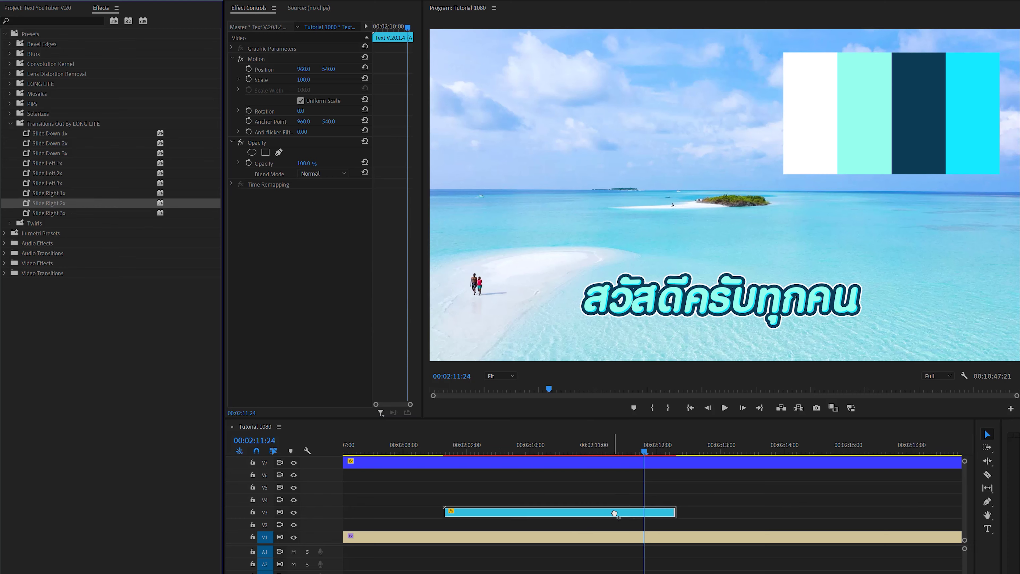
{"action": "left_click_drag", "start_coordinate": [393, 386], "coordinate": [392, 387]}
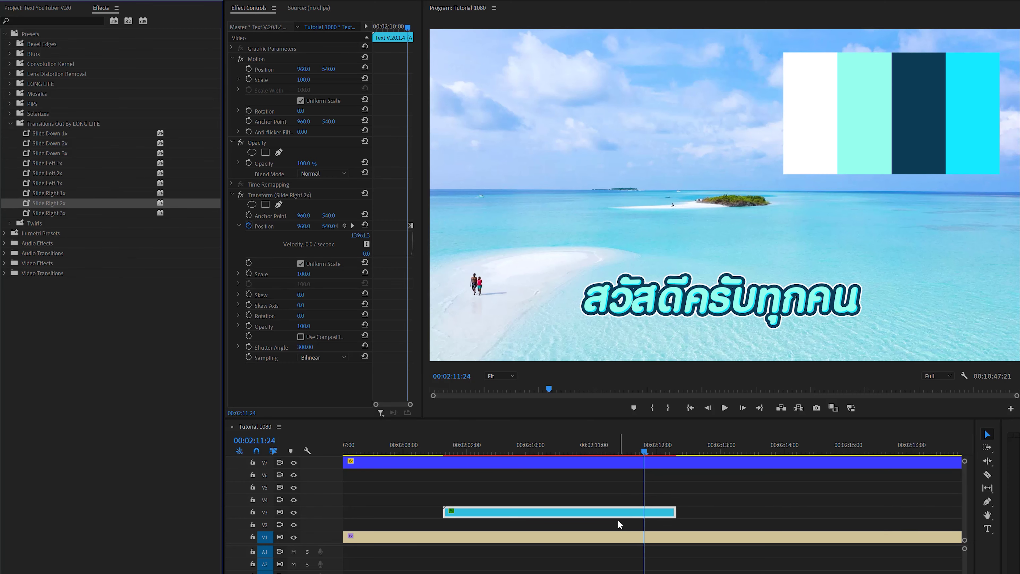
{"action": "key", "text": "space"}
{"action": "left_click_drag", "start_coordinate": [597, 453], "coordinate": [617, 454]}
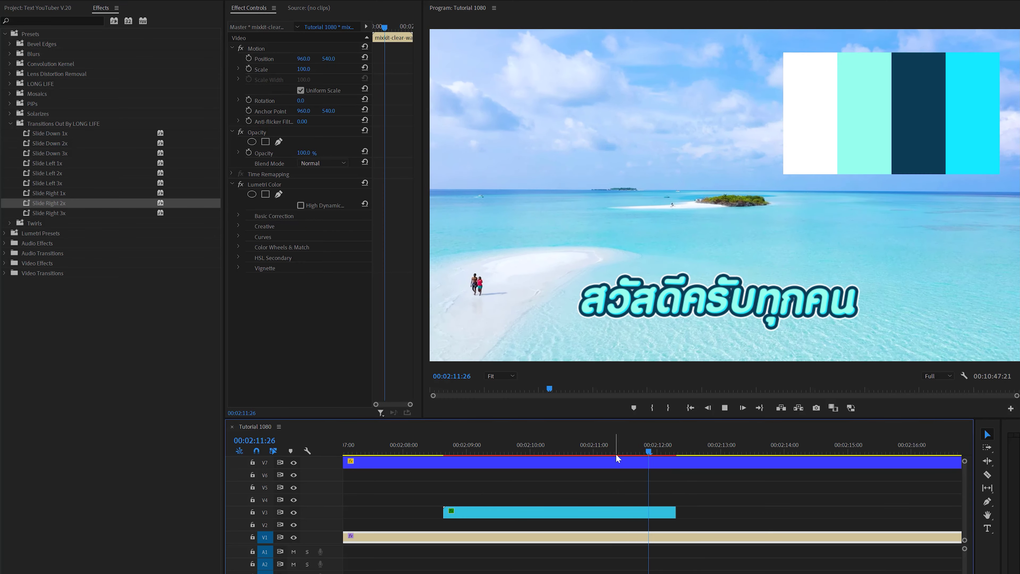
{"action": "key", "text": "space"}
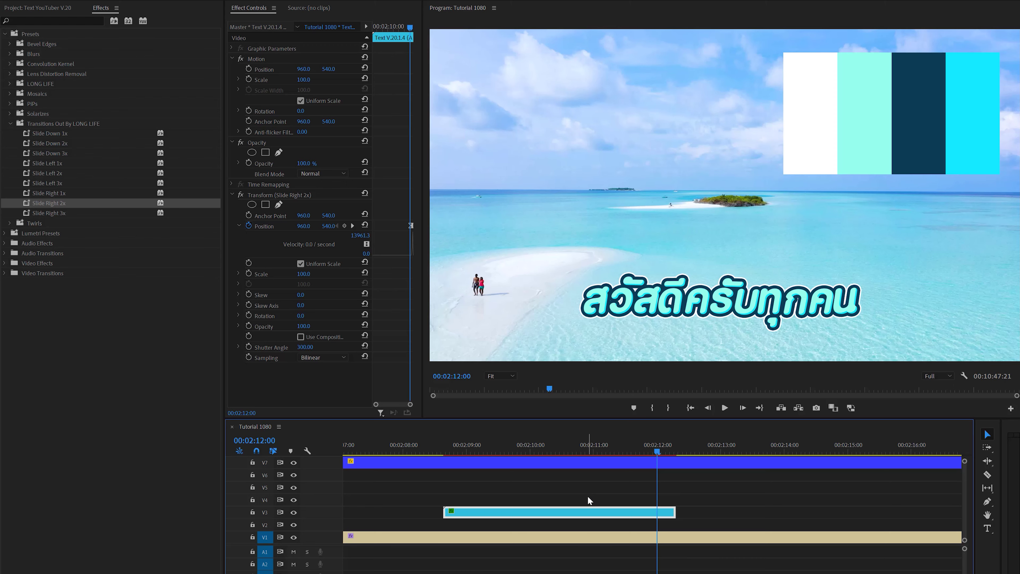
Delete the Transform (Slide Right 2x) effect from the V3 title and replay it.
{"action": "left_click", "coordinate": [584, 496]}
{"action": "left_click", "coordinate": [572, 493]}
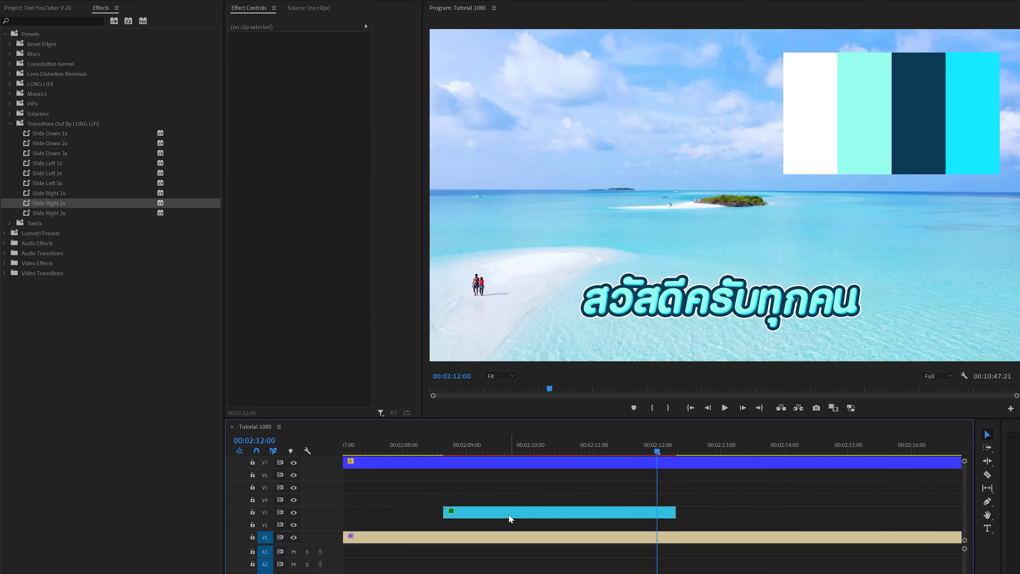
{"action": "left_click", "coordinate": [541, 517]}
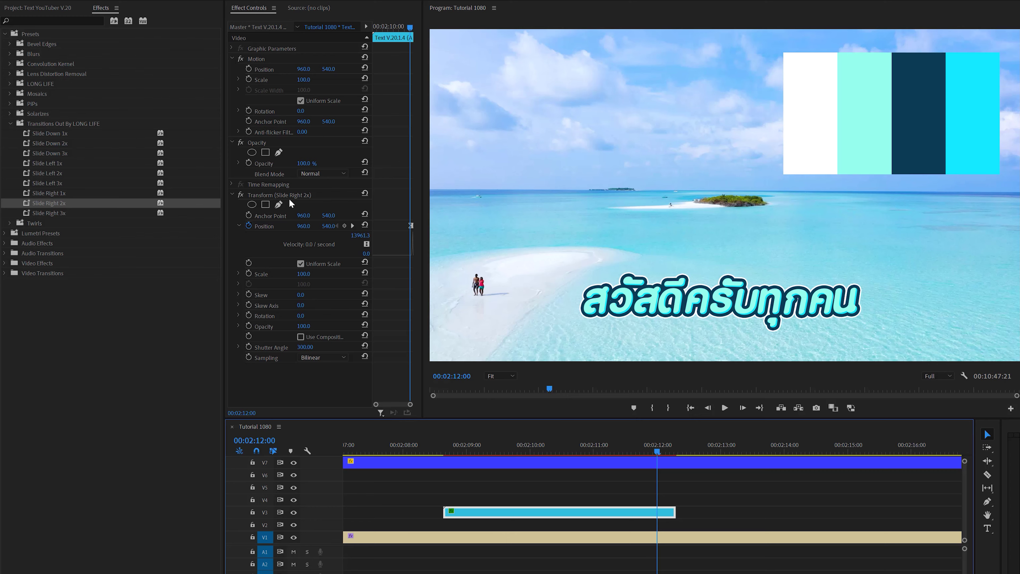
{"action": "left_click", "coordinate": [273, 195]}
{"action": "key", "text": "Delete"}
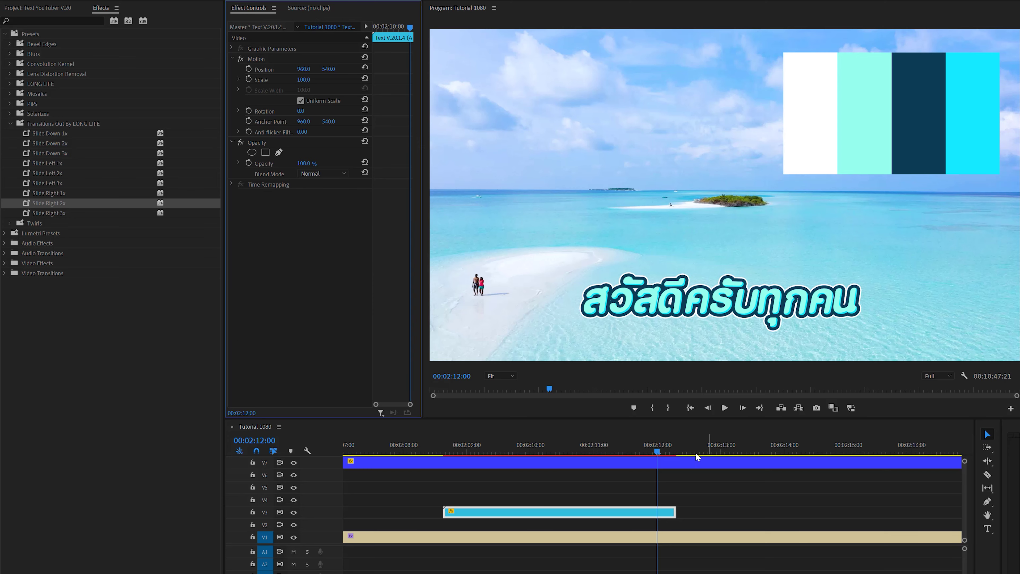
{"action": "left_click", "coordinate": [664, 451]}
{"action": "key", "text": "space"}
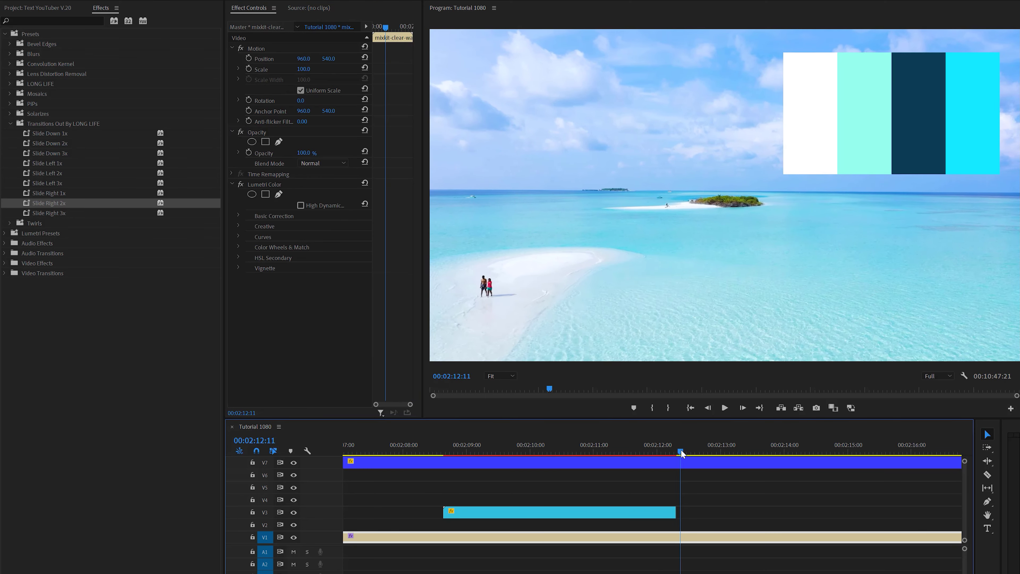
Extend the V3 title's out point to about 00:02:18.
{"action": "left_click", "coordinate": [551, 449]}
{"action": "key", "text": "minus"}
{"action": "left_click_drag", "start_coordinate": [661, 512], "coordinate": [759, 512]}
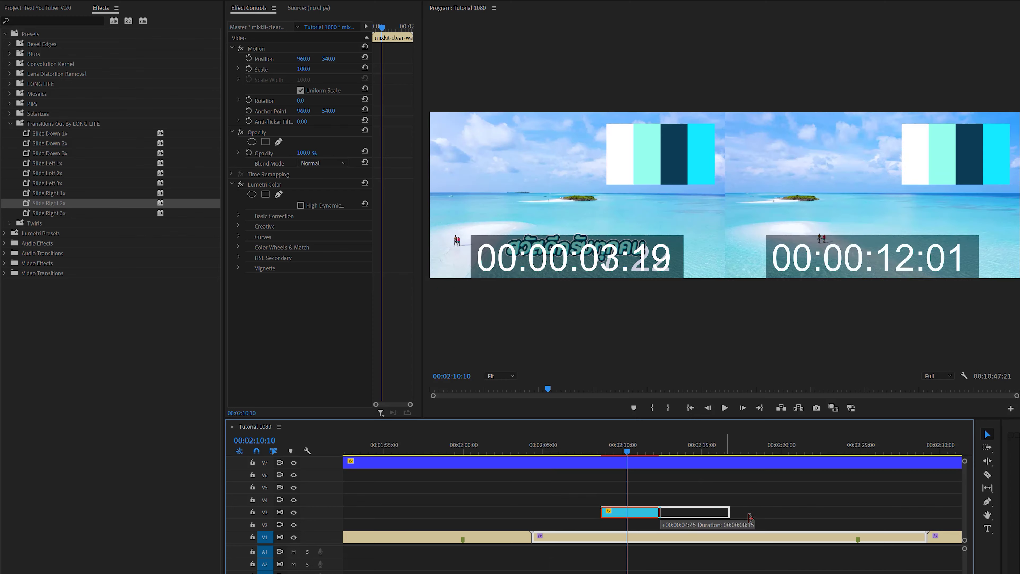
{"action": "key", "text": "equal"}
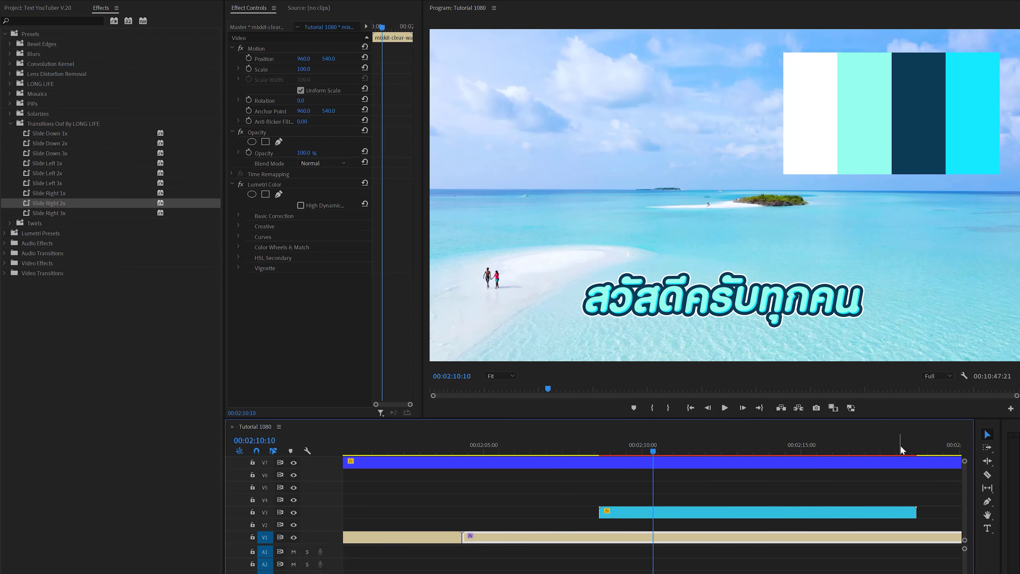
{"action": "left_click", "coordinate": [901, 449]}
{"action": "key", "text": "equal"}
{"action": "key", "text": "equal"}
{"action": "mouse_move", "coordinate": [656, 447]}
{"action": "left_mouse_down"}
{"action": "mouse_move", "coordinate": [600, 443]}
{"action": "mouse_move", "coordinate": [675, 460]}
{"action": "left_mouse_up"}
Zoom out and inspect the stacked V4–V5 title clips around 00:00:33.
{"action": "key", "text": "minus"}
{"action": "key", "text": "minus"}
{"action": "key", "text": "minus"}
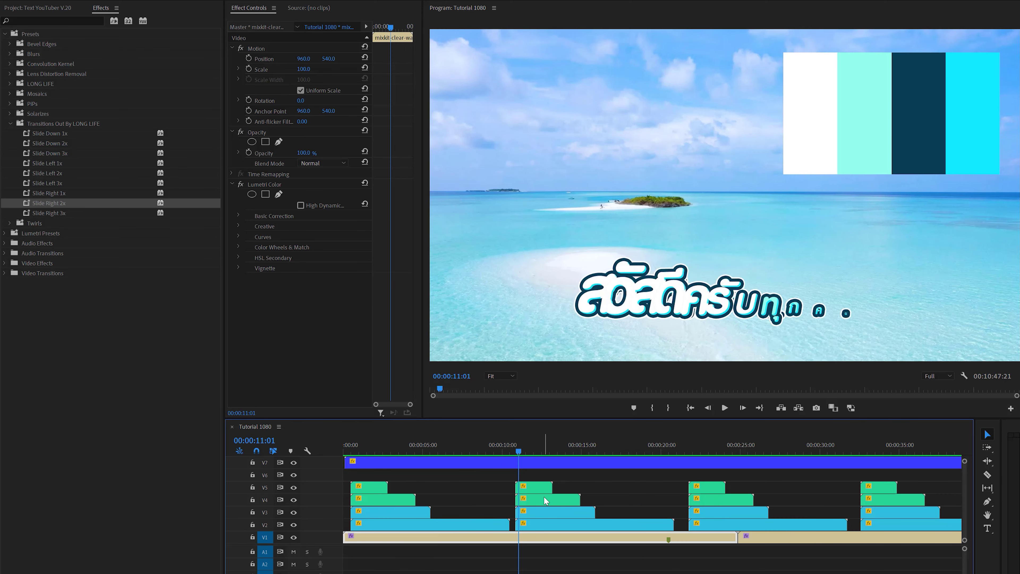
{"action": "key", "text": "minus"}
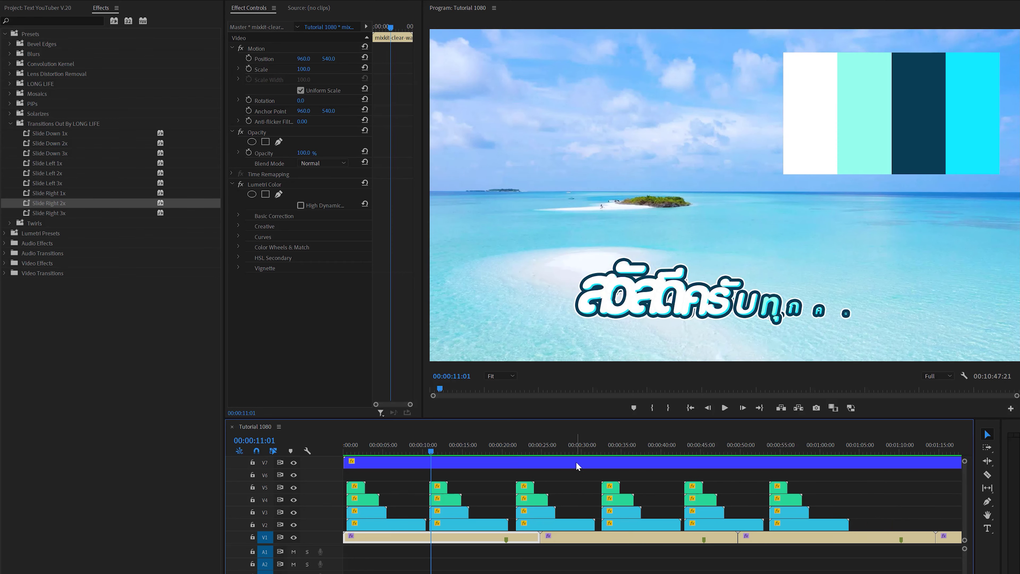
{"action": "key", "text": "minus"}
{"action": "left_click", "coordinate": [474, 446]}
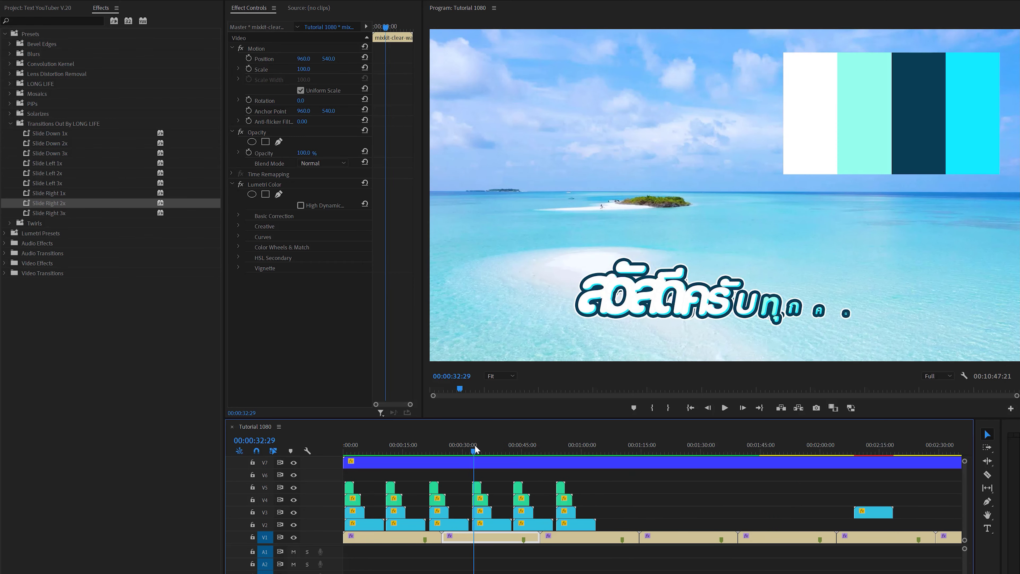
{"action": "mouse_move", "coordinate": [616, 478]}
{"action": "left_mouse_down"}
{"action": "mouse_move", "coordinate": [385, 497]}
{"action": "mouse_move", "coordinate": [354, 531]}
{"action": "left_mouse_up"}
{"action": "left_click", "coordinate": [679, 491]}
{"action": "key", "text": "equal"}
{"action": "key", "text": "equal"}
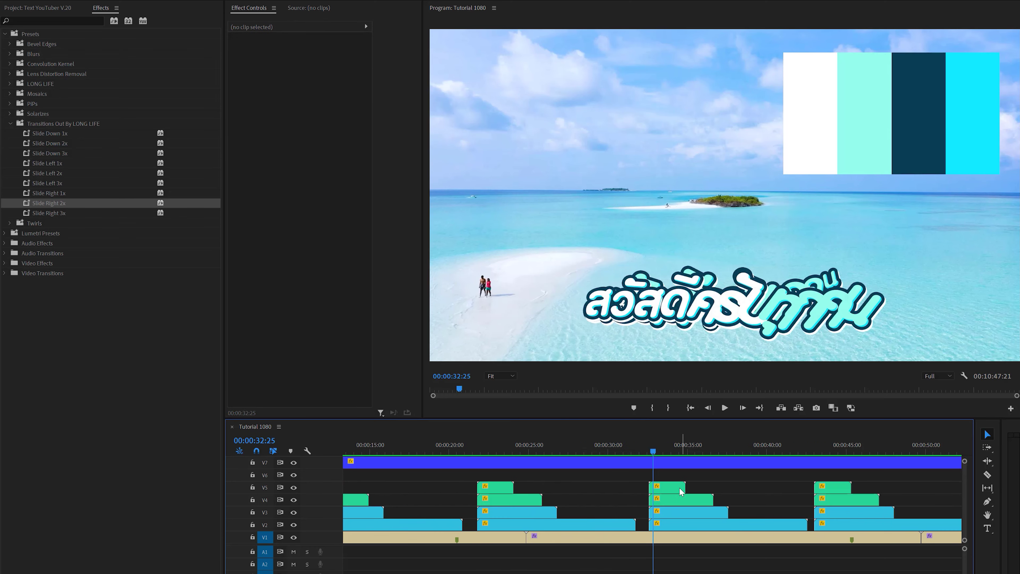
{"action": "left_click", "coordinate": [664, 444]}
{"action": "left_click", "coordinate": [394, 393]}
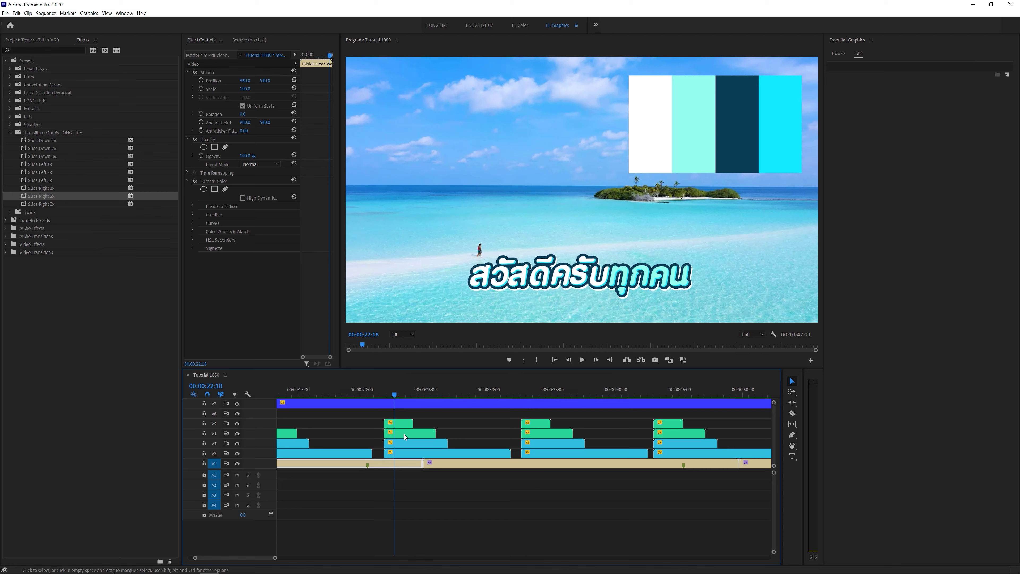
{"action": "left_click", "coordinate": [402, 424]}
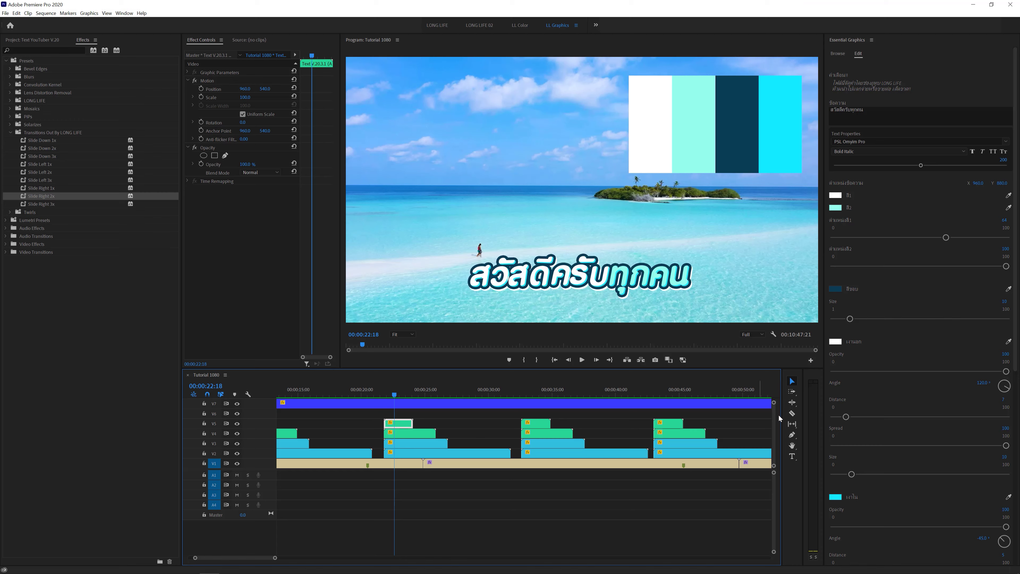
{"action": "key", "text": "minus"}
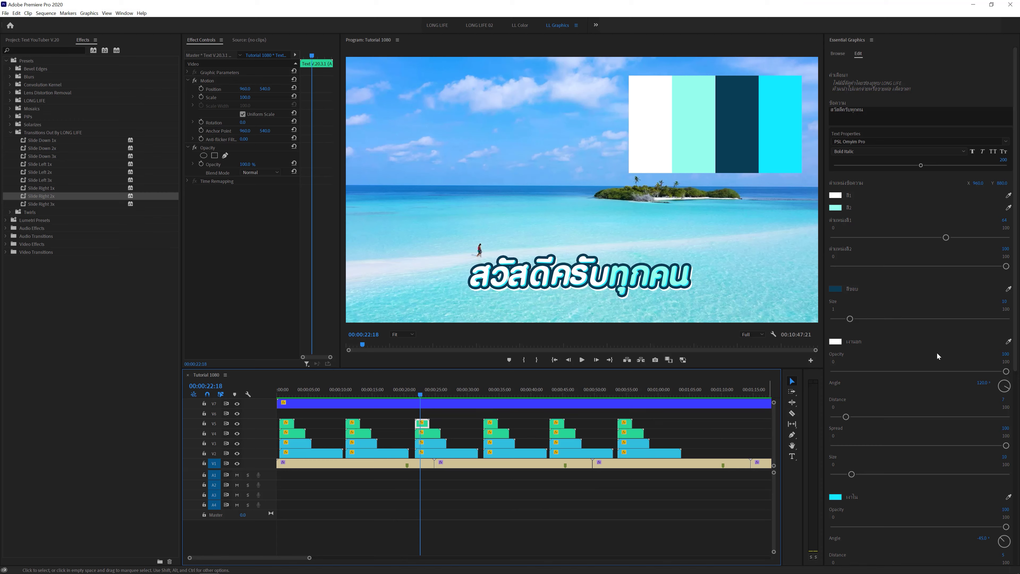
{"action": "left_click", "coordinate": [590, 523]}
{"action": "key", "text": "minus"}
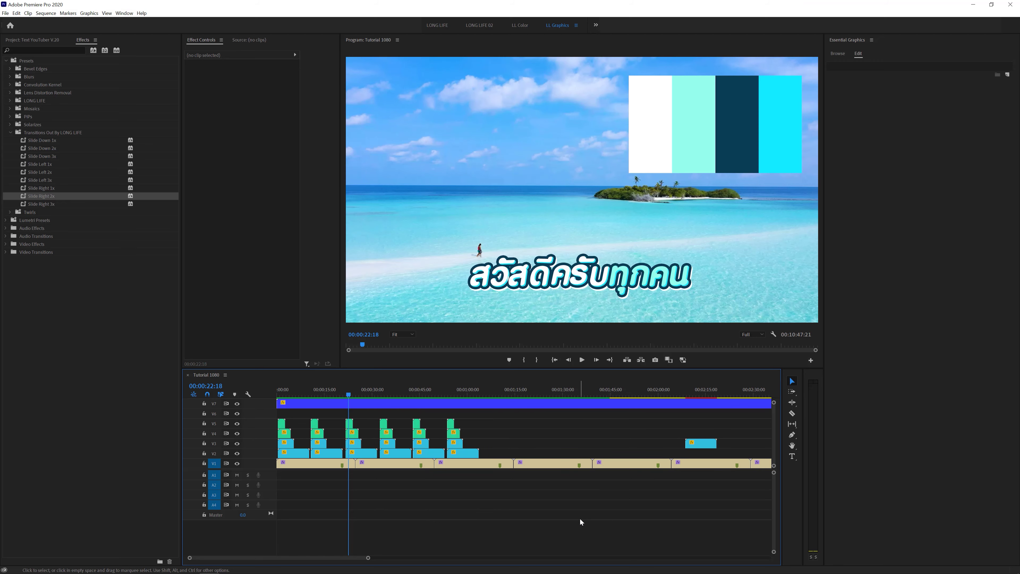
Drag a Text V.20 LONG LIFE template from Essential Graphics onto V3 at about 00:04:05.
{"action": "left_click", "coordinate": [705, 391]}
{"action": "key", "text": "backslash"}
{"action": "left_click", "coordinate": [838, 53]}
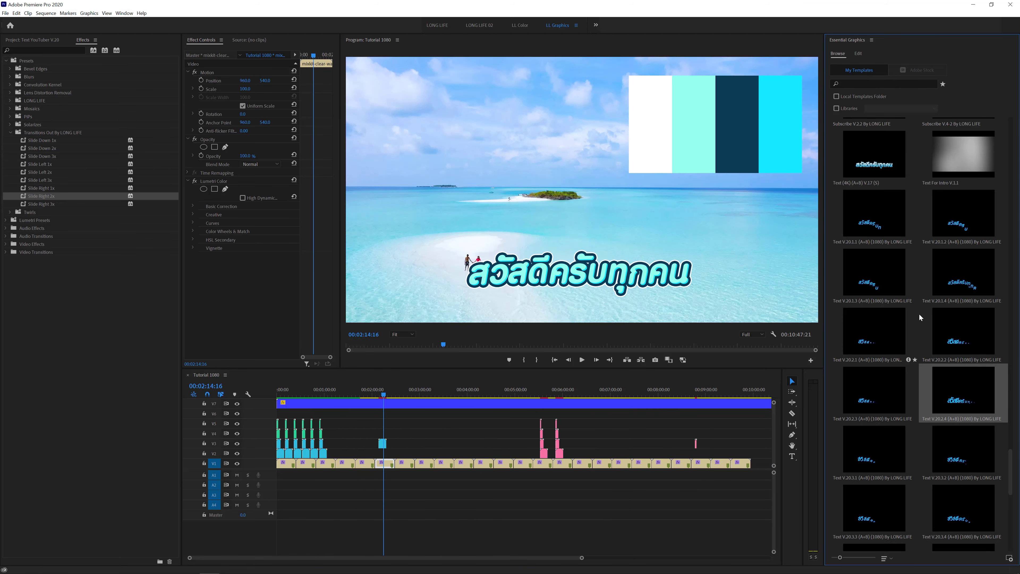
{"action": "left_click_drag", "start_coordinate": [866, 346], "coordinate": [476, 442]}
{"action": "left_click", "coordinate": [480, 388]}
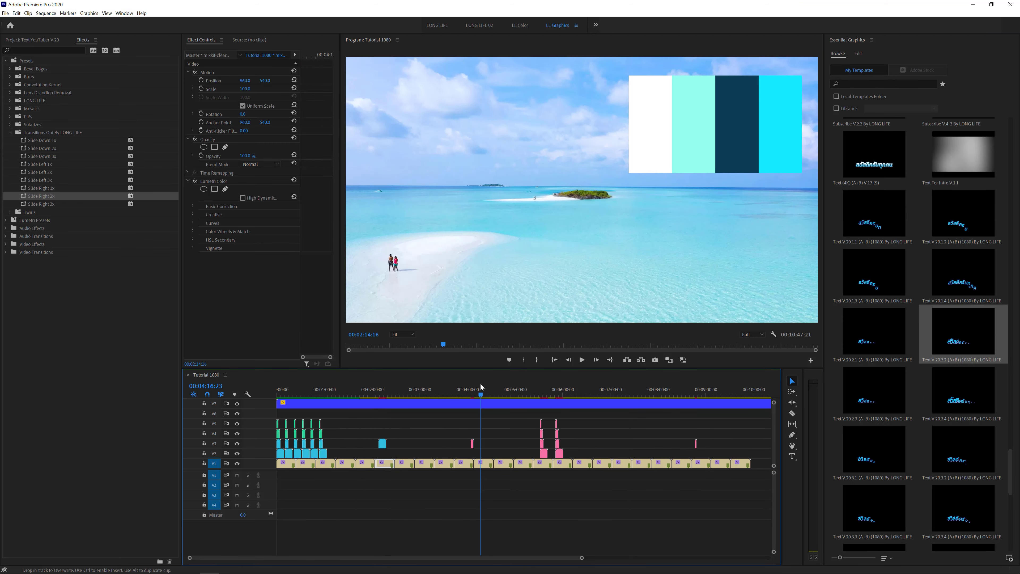
{"action": "key", "text": "equal"}
{"action": "key", "text": "equal"}
{"action": "key", "text": "equal"}
{"action": "key", "text": "equal"}
{"action": "key", "text": "equal"}
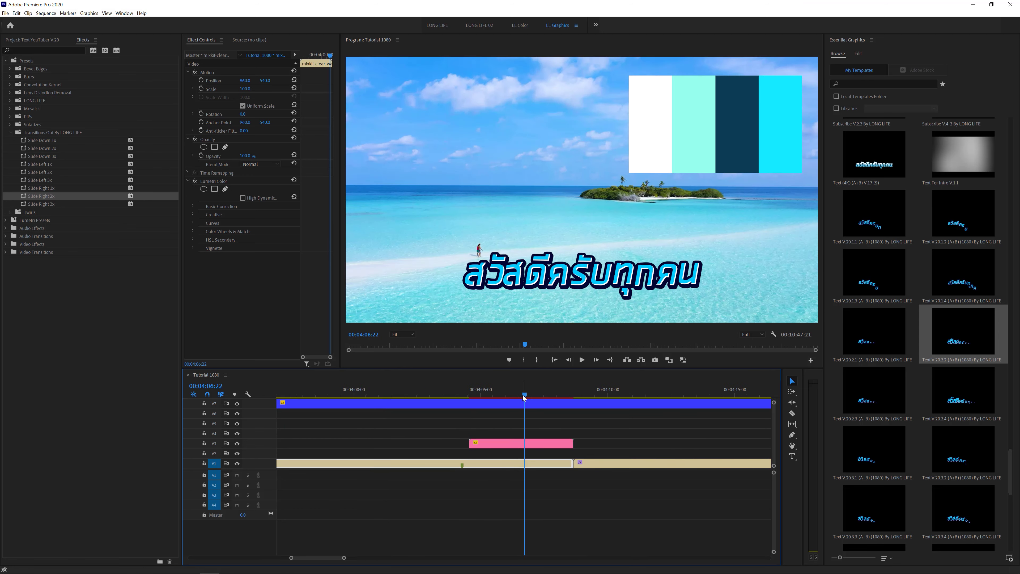